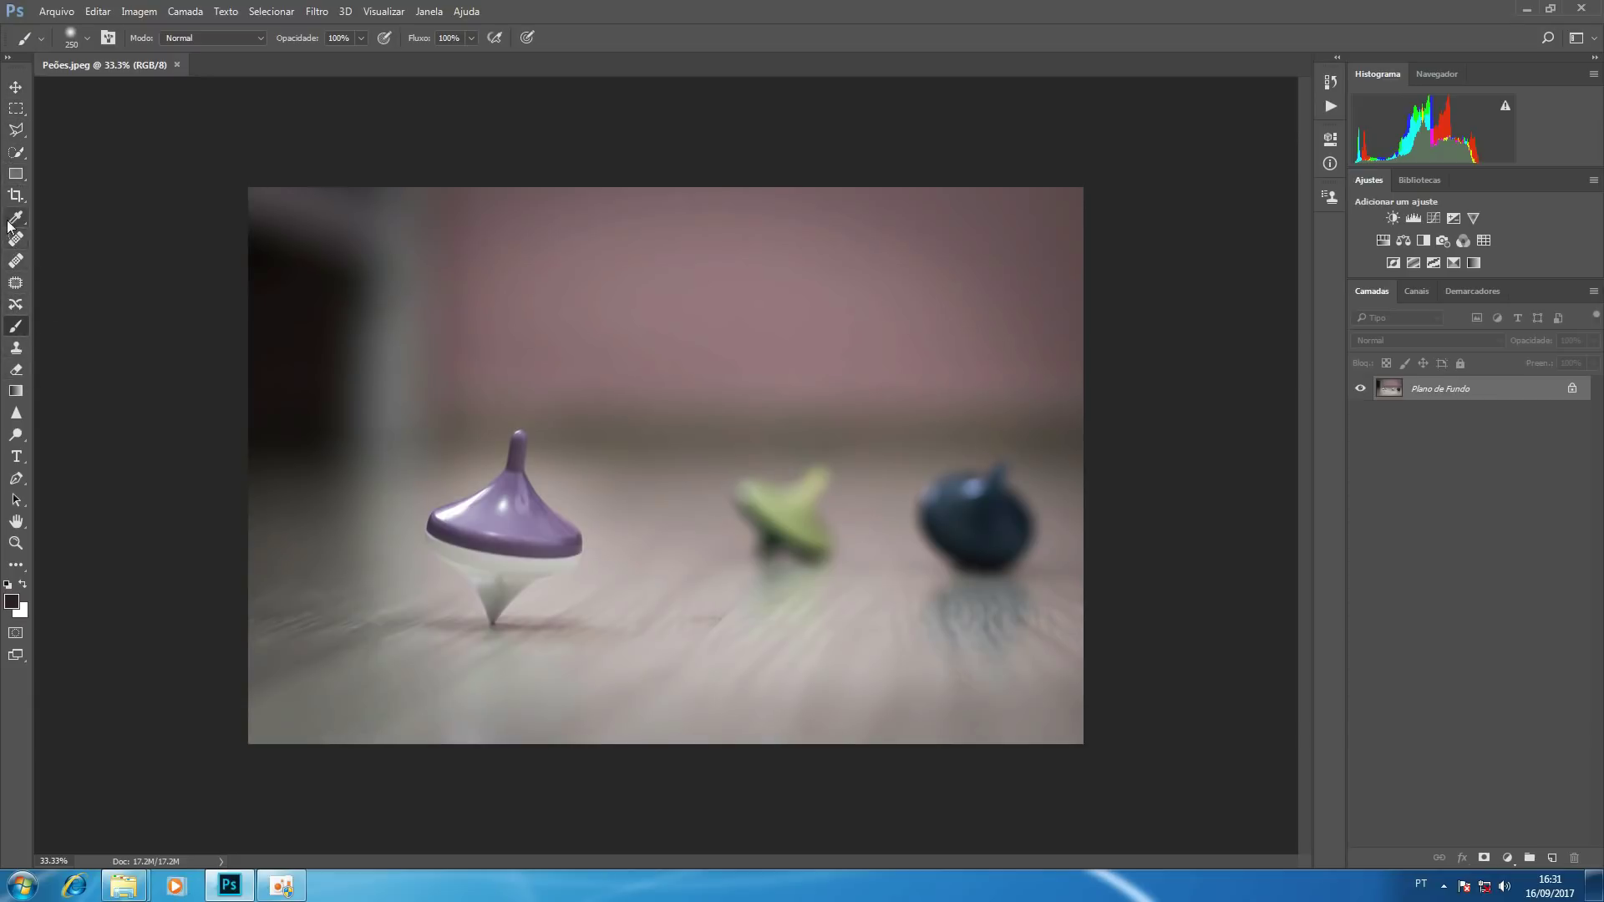
# Step: Switch between the Lasso and Move tools and cycle through the lasso tool variants
pyautogui.click(17, 129)
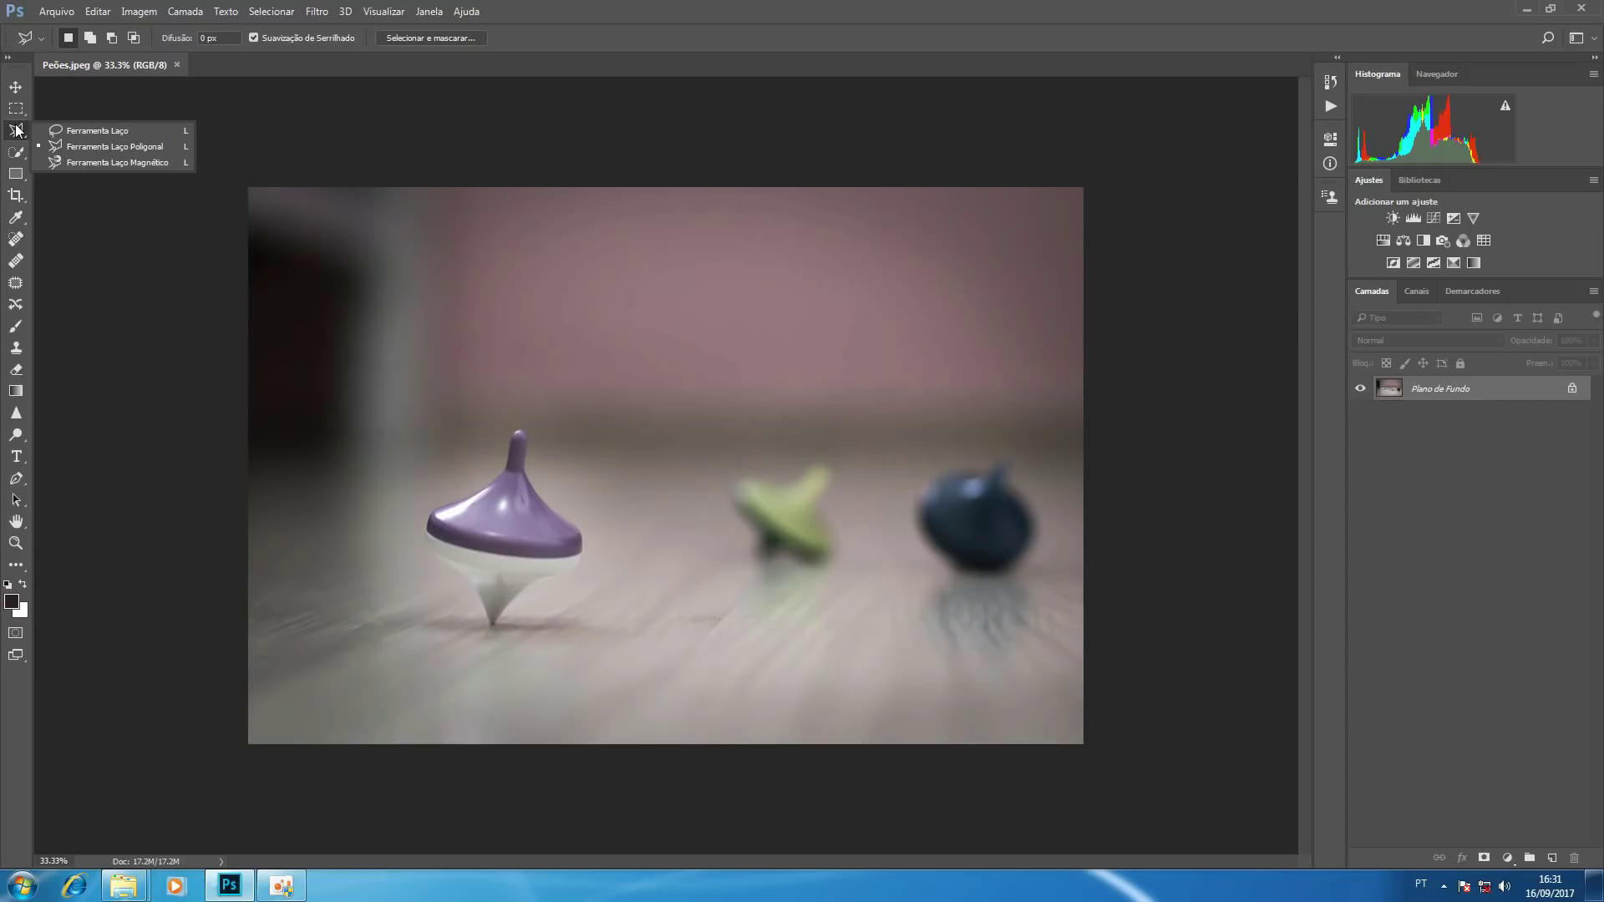
pyautogui.click(55, 131)
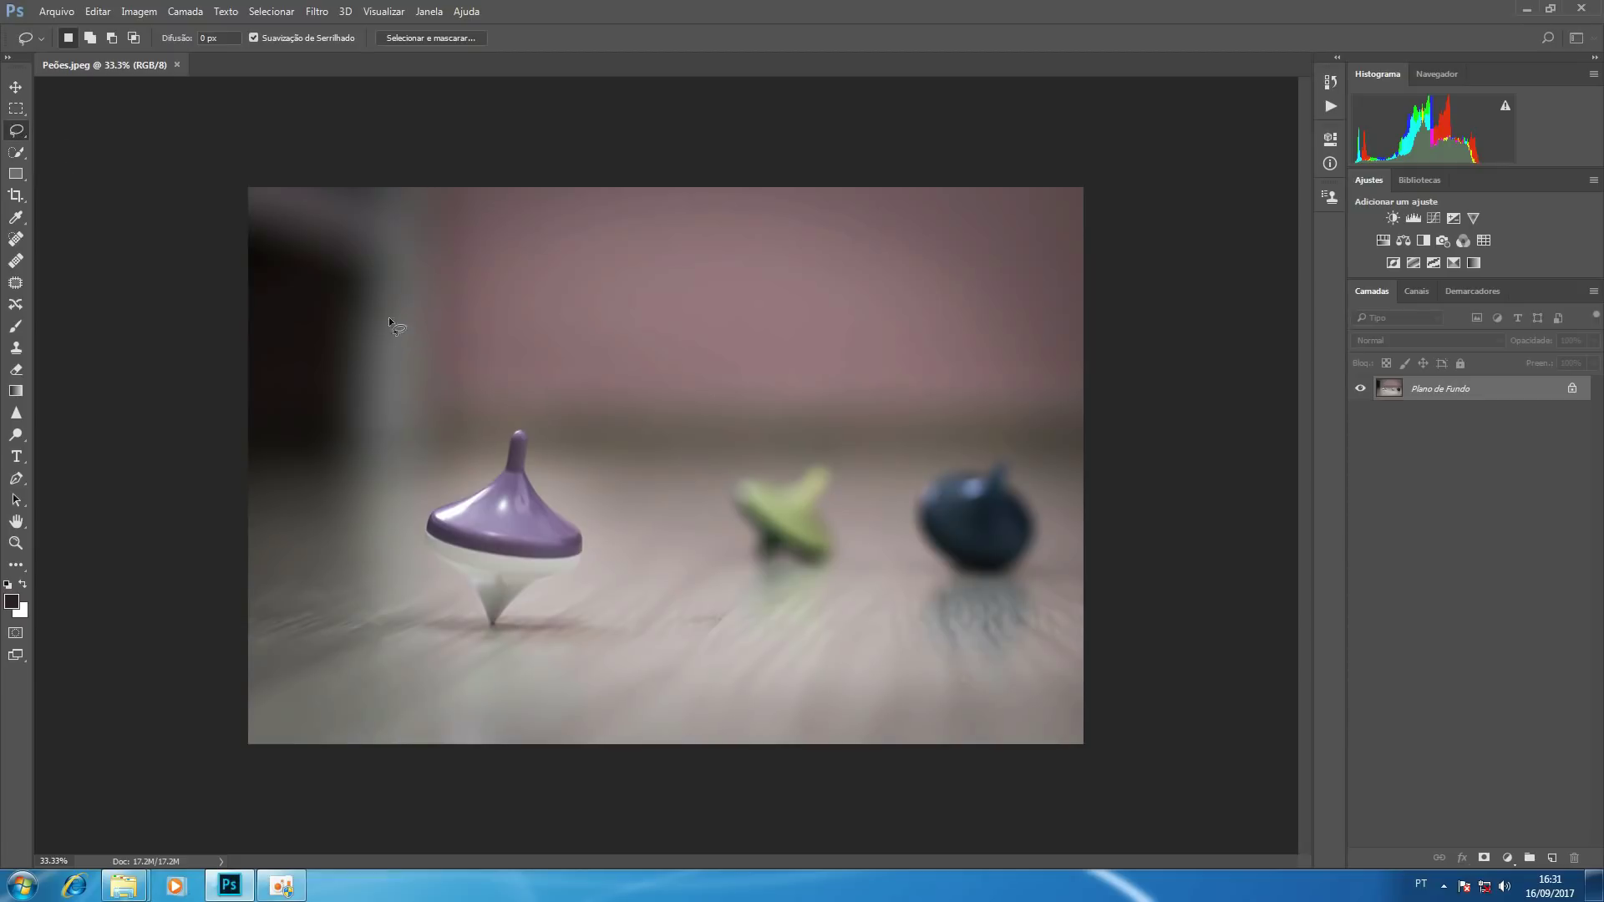
pyautogui.click(16, 87)
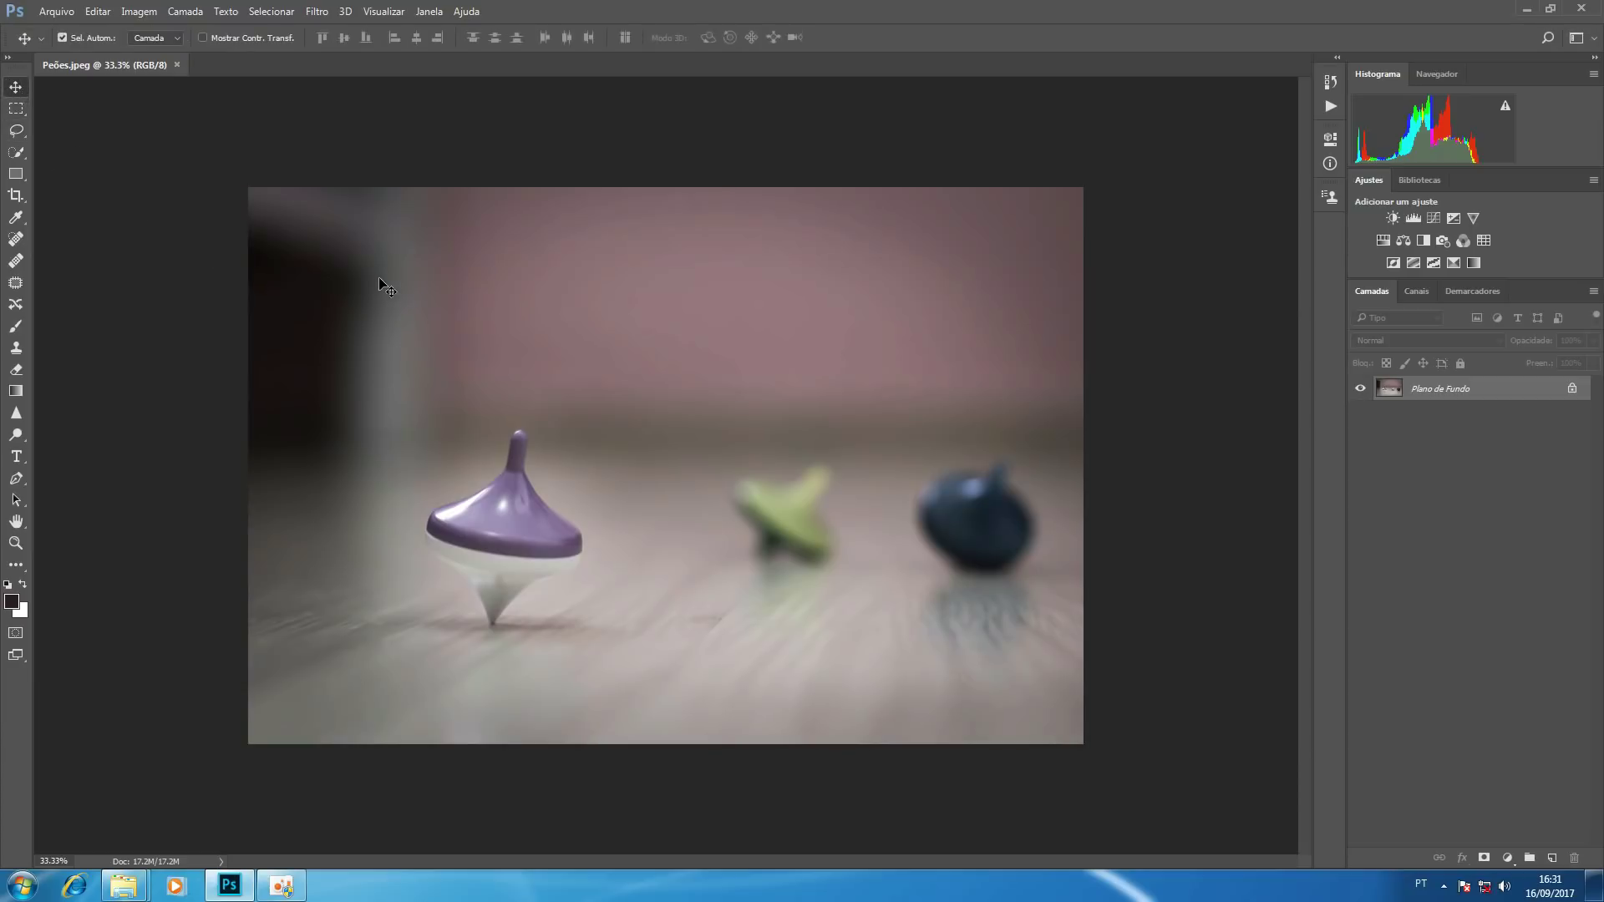
pyautogui.press('l')
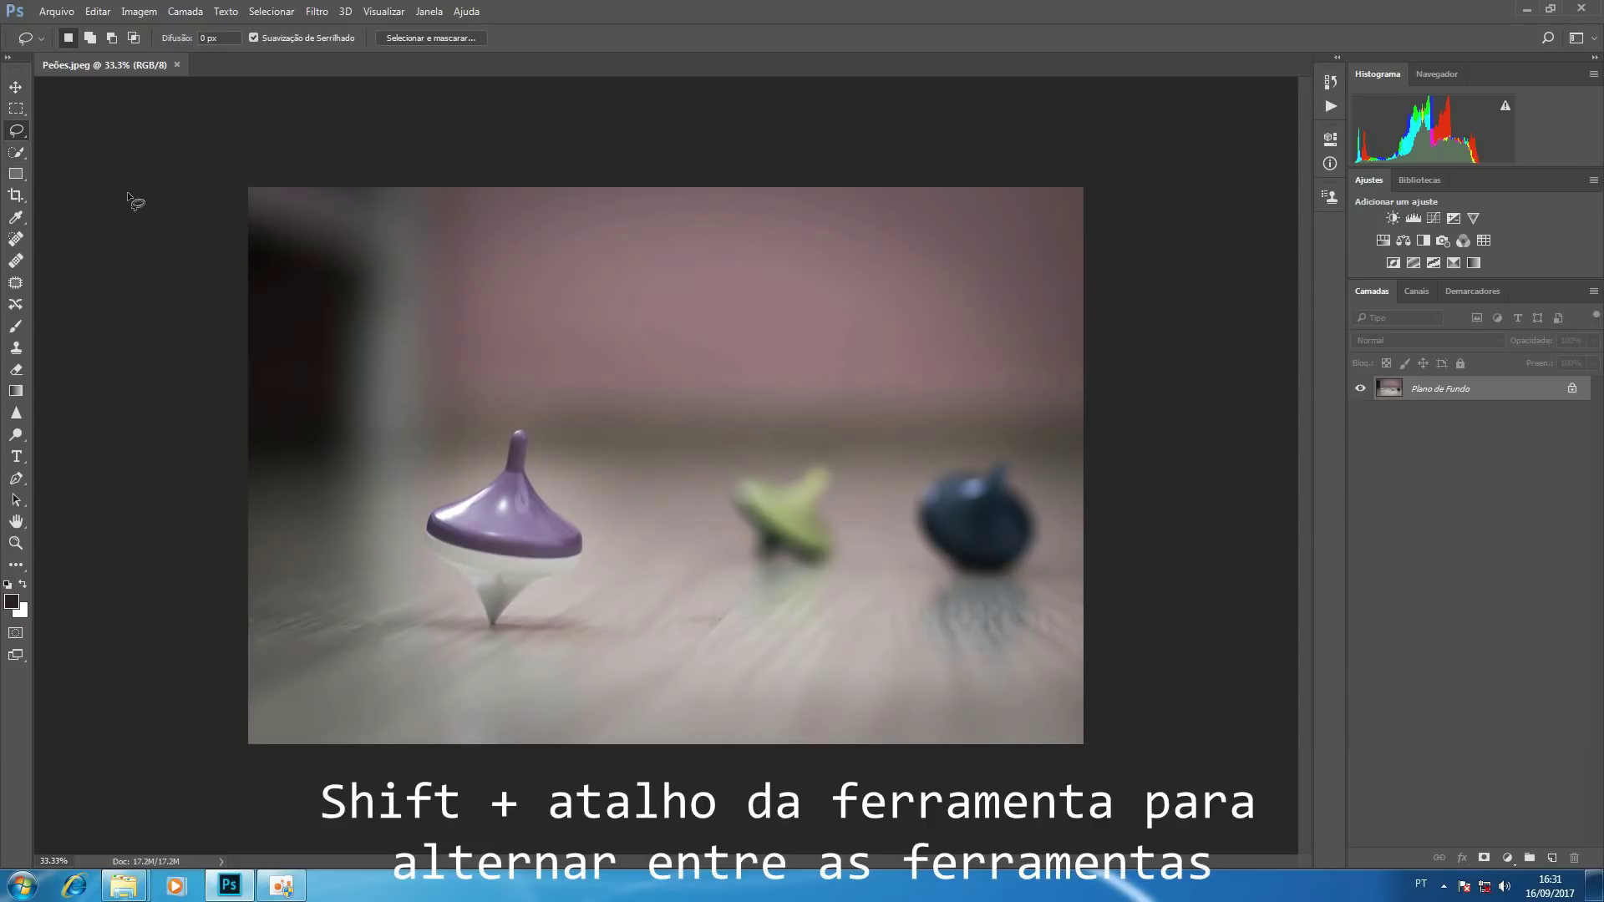
pyautogui.hotkey('shift', 'l')
pyautogui.hotkey('shift', 'l')
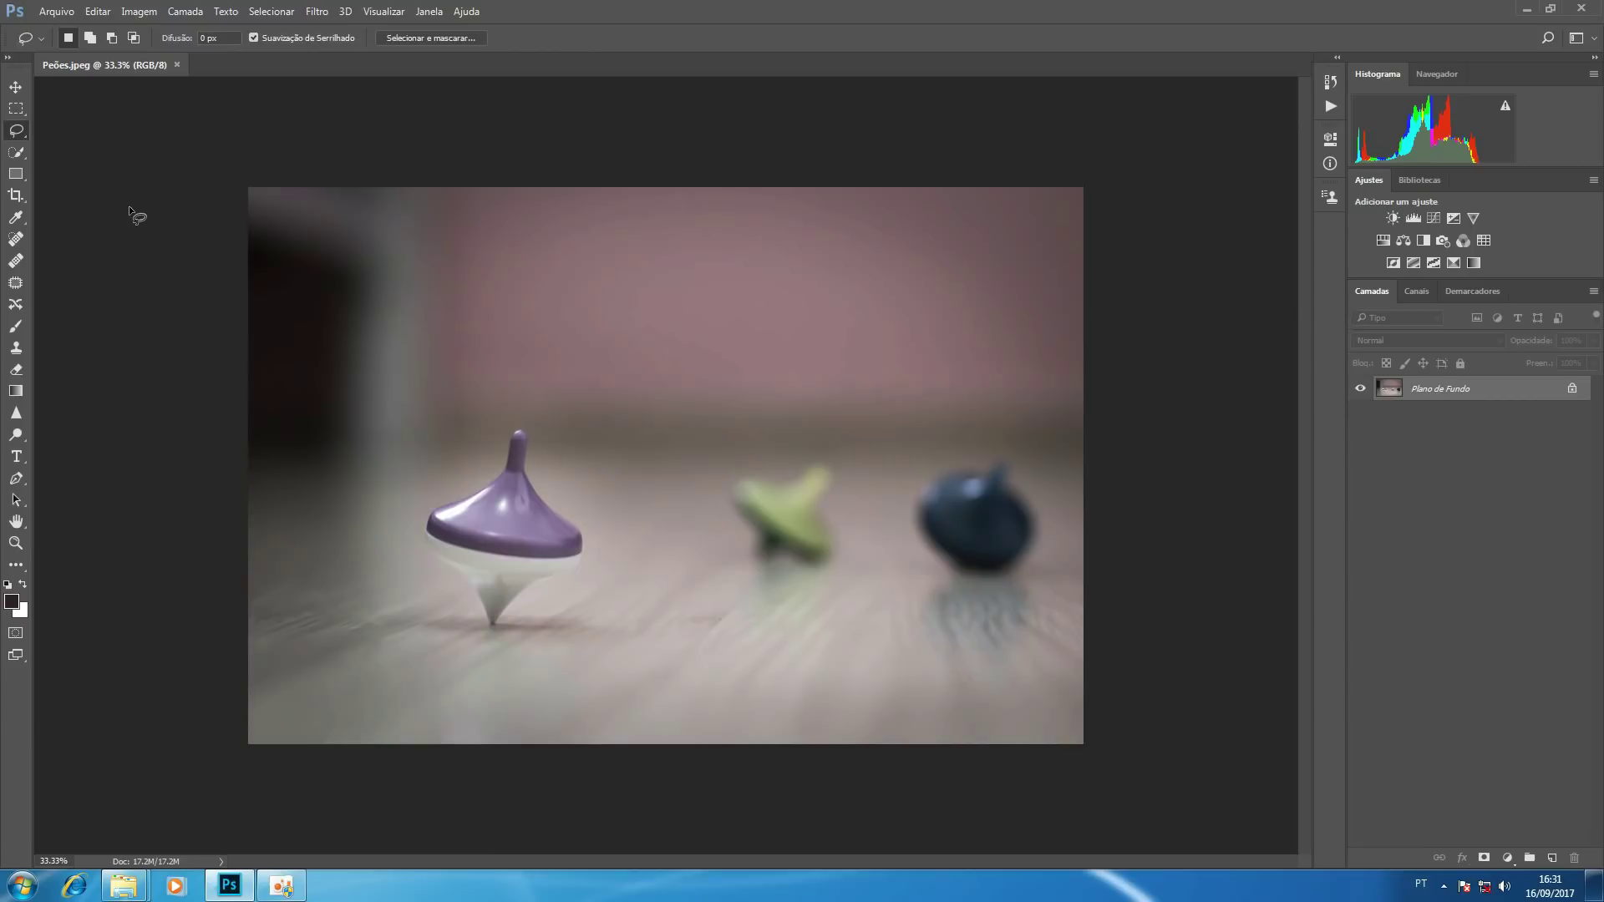
# Step: Activate the Rectangle tool and duplicate the background layer
pyautogui.click(10, 177)
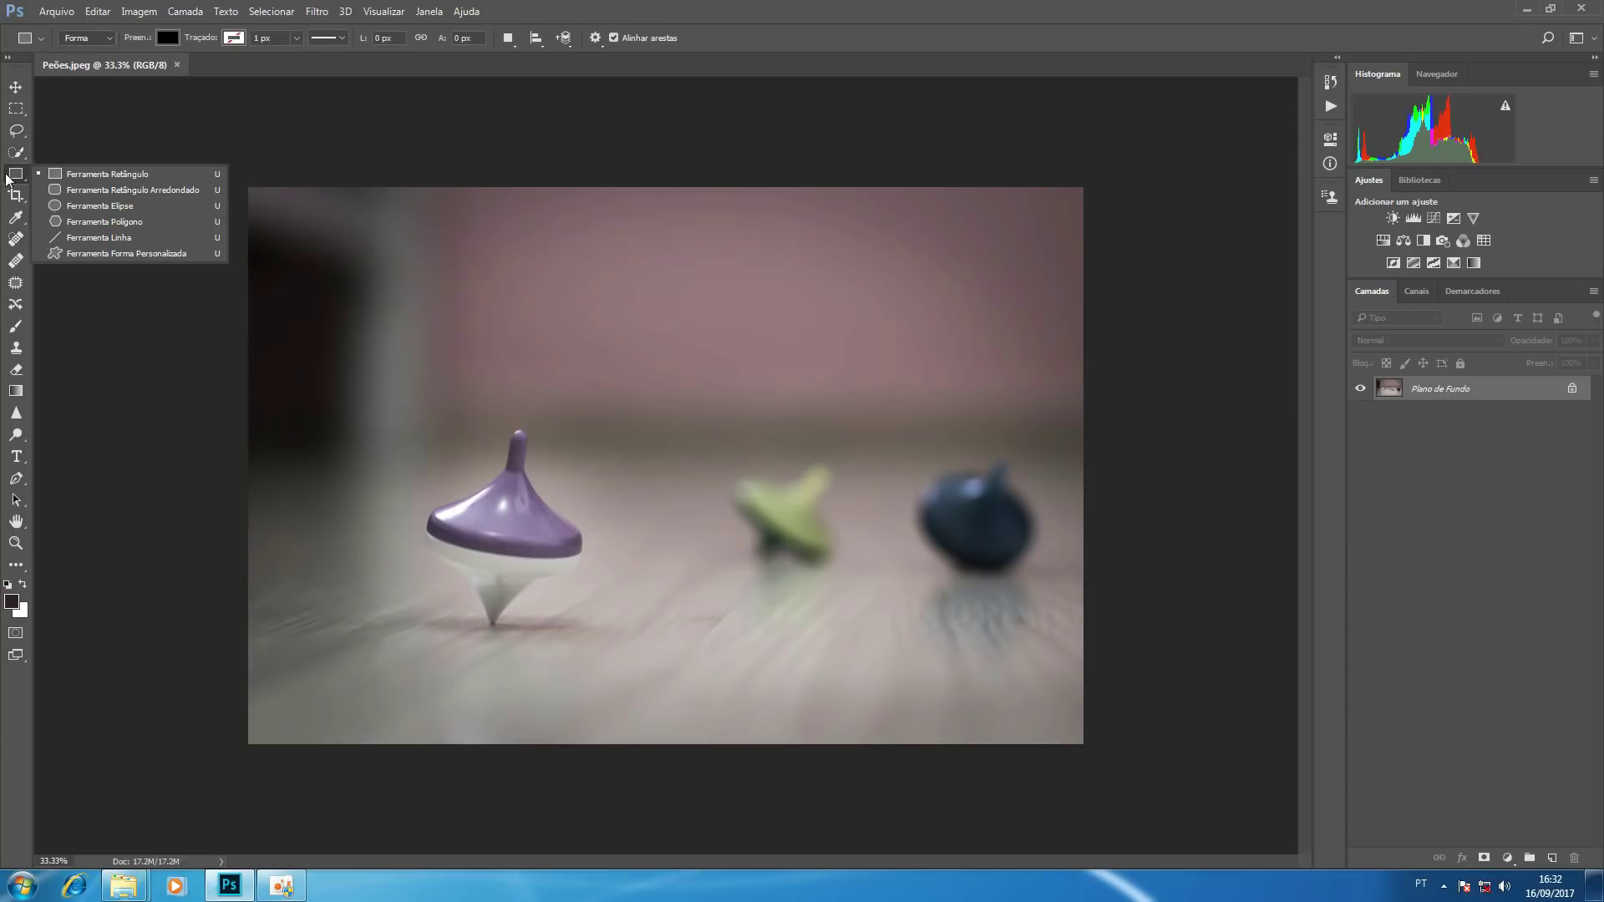
pyautogui.click(107, 174)
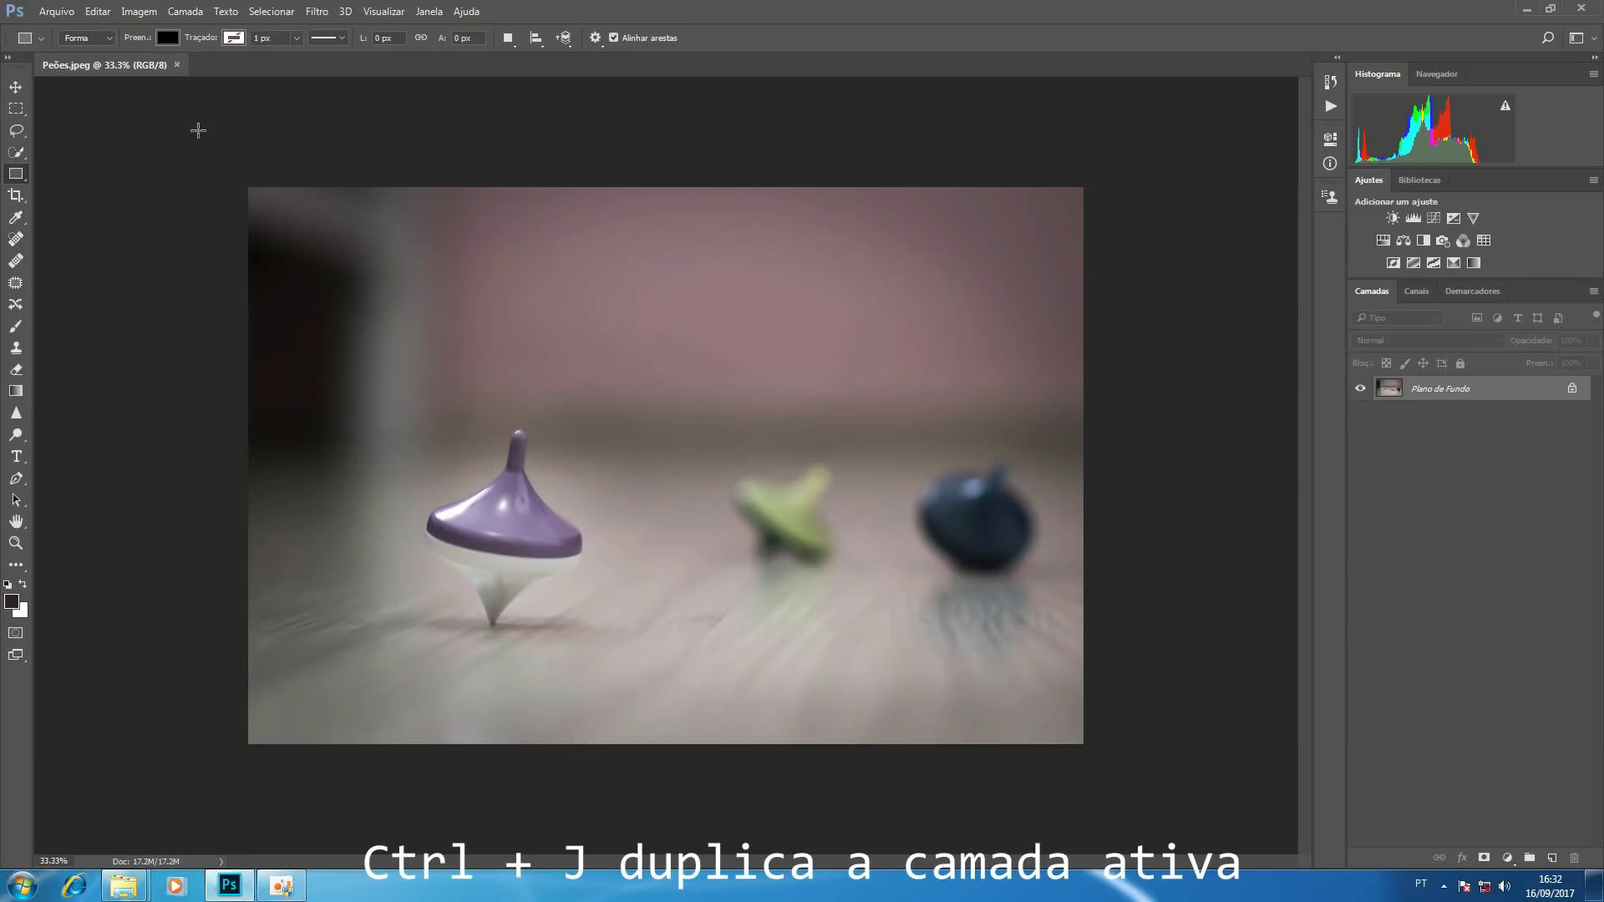
pyautogui.hotkey('ctrl', 'j')
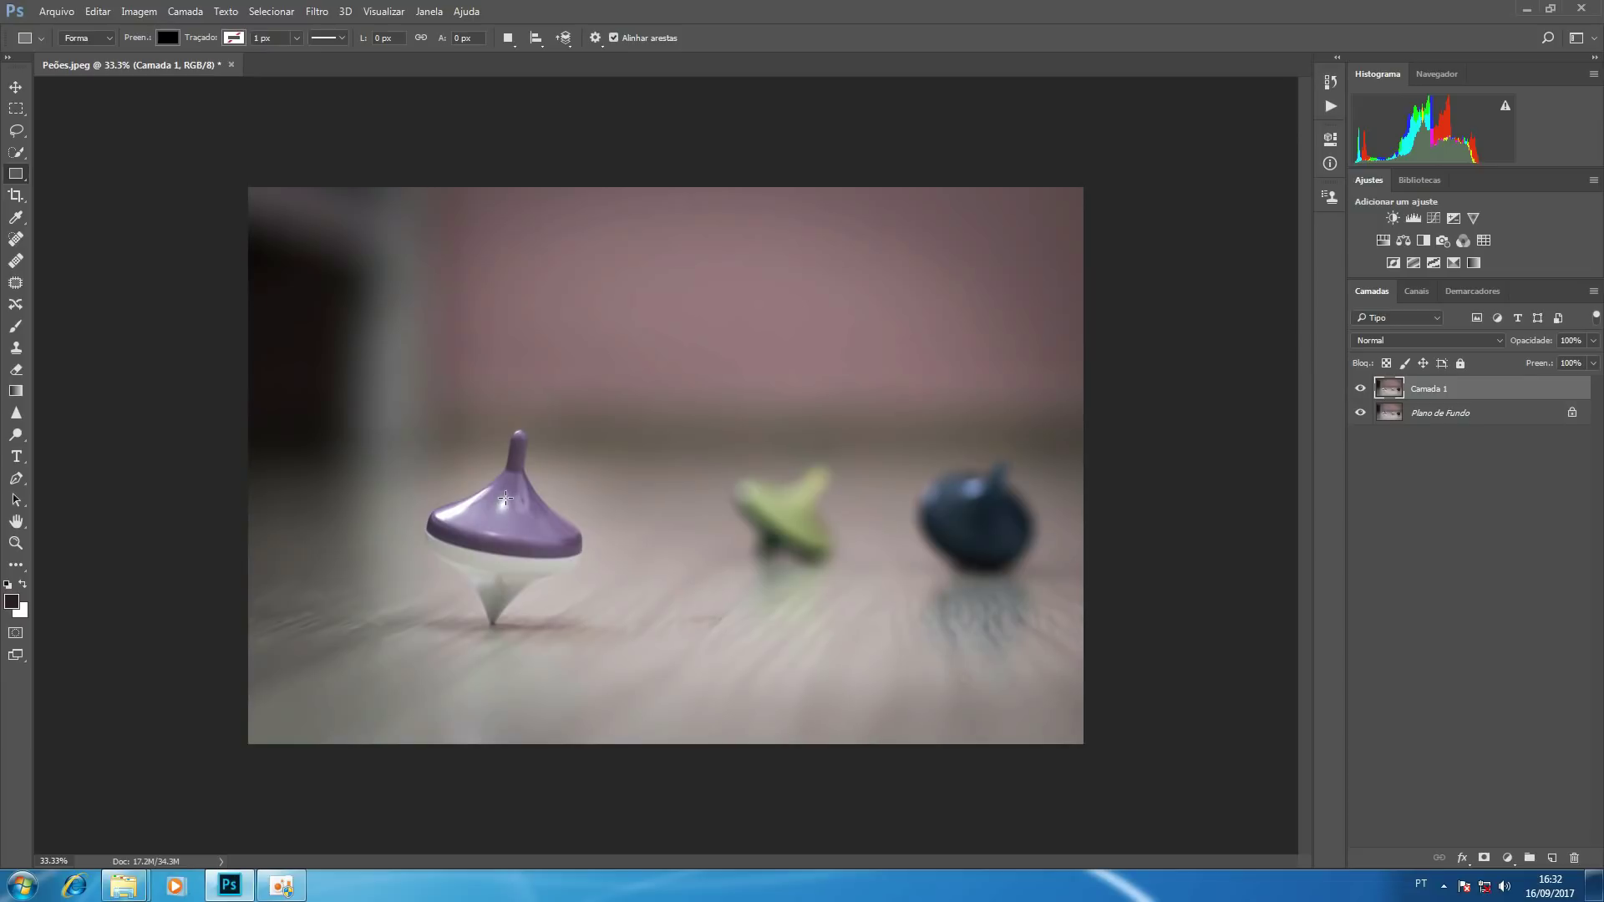
pyautogui.press('z')
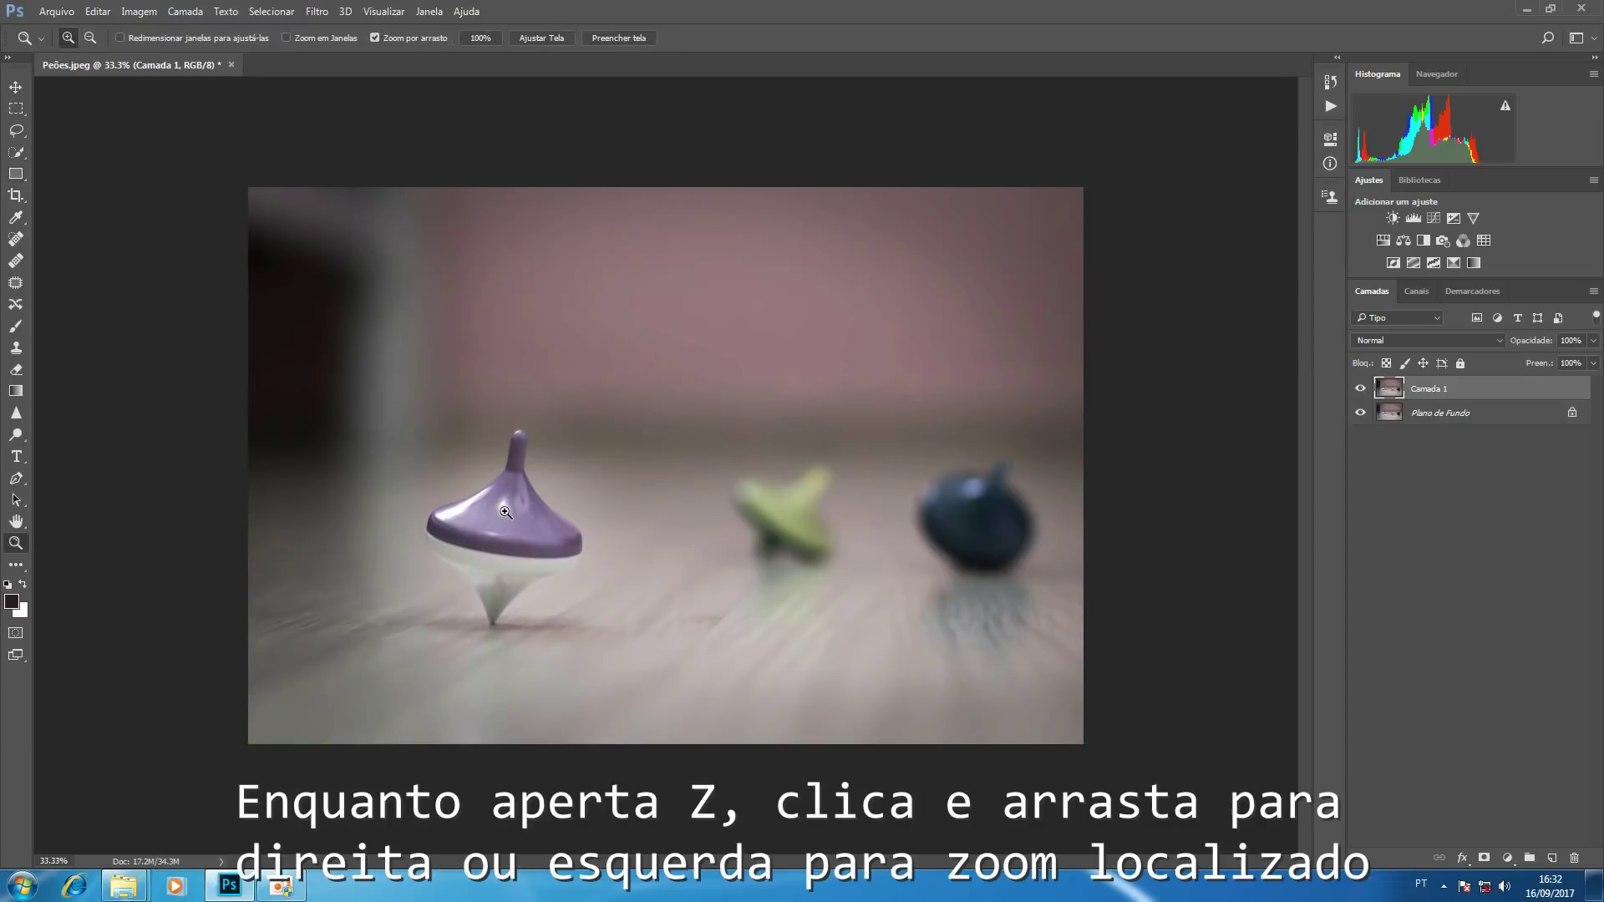
pyautogui.moveTo(504, 511); pyautogui.dragTo(567, 498)
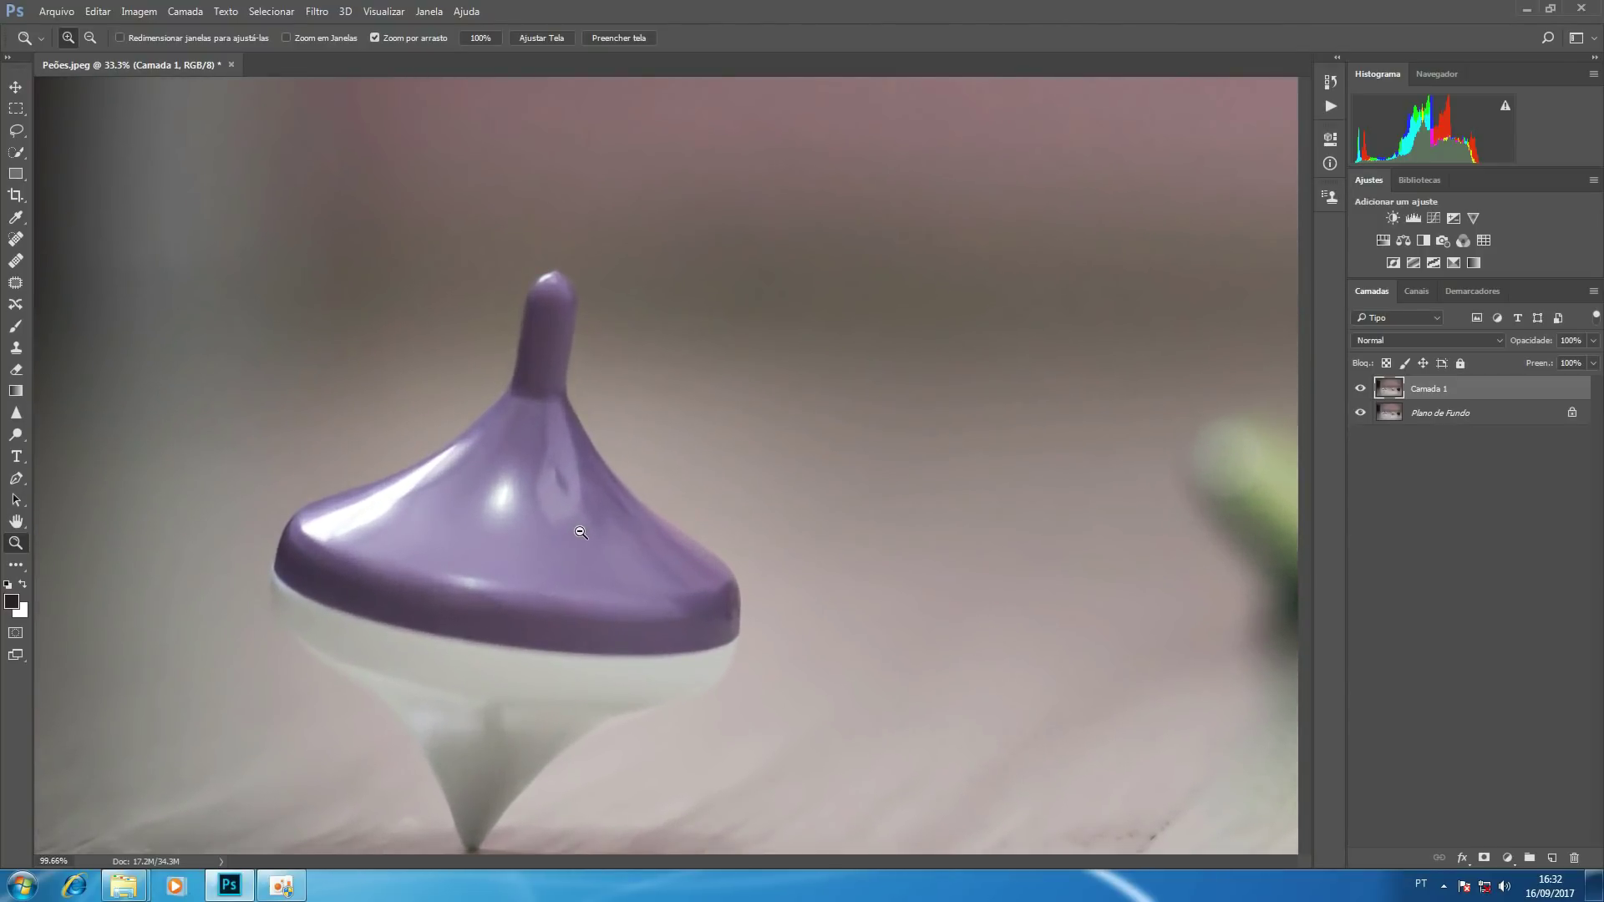
pyautogui.press('u')
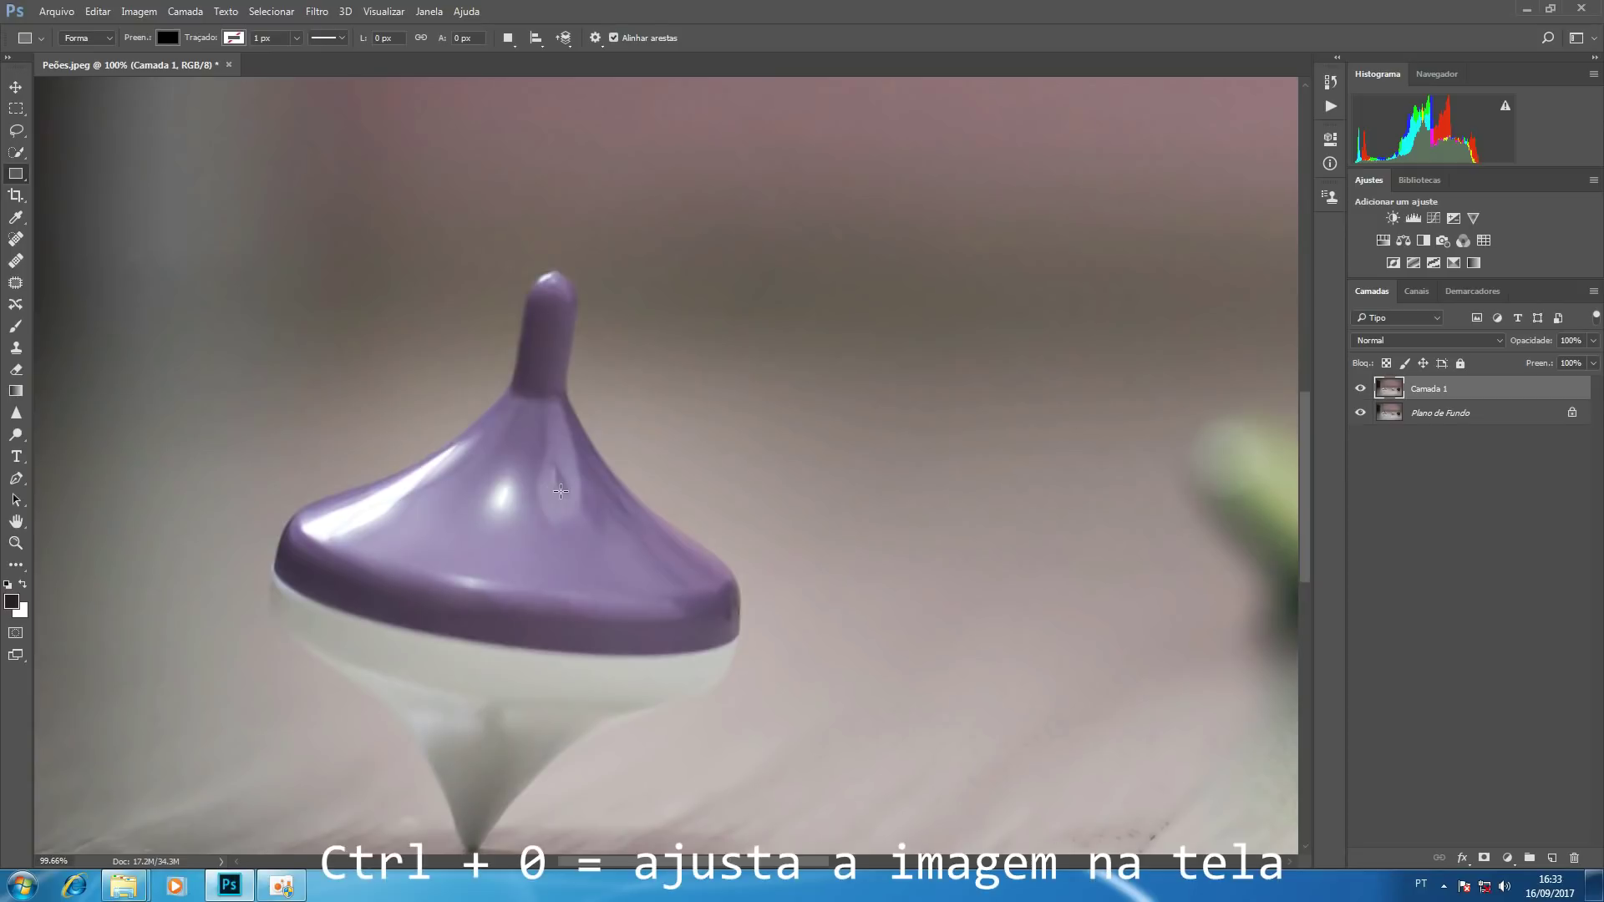
pyautogui.hotkey('ctrl', '0')
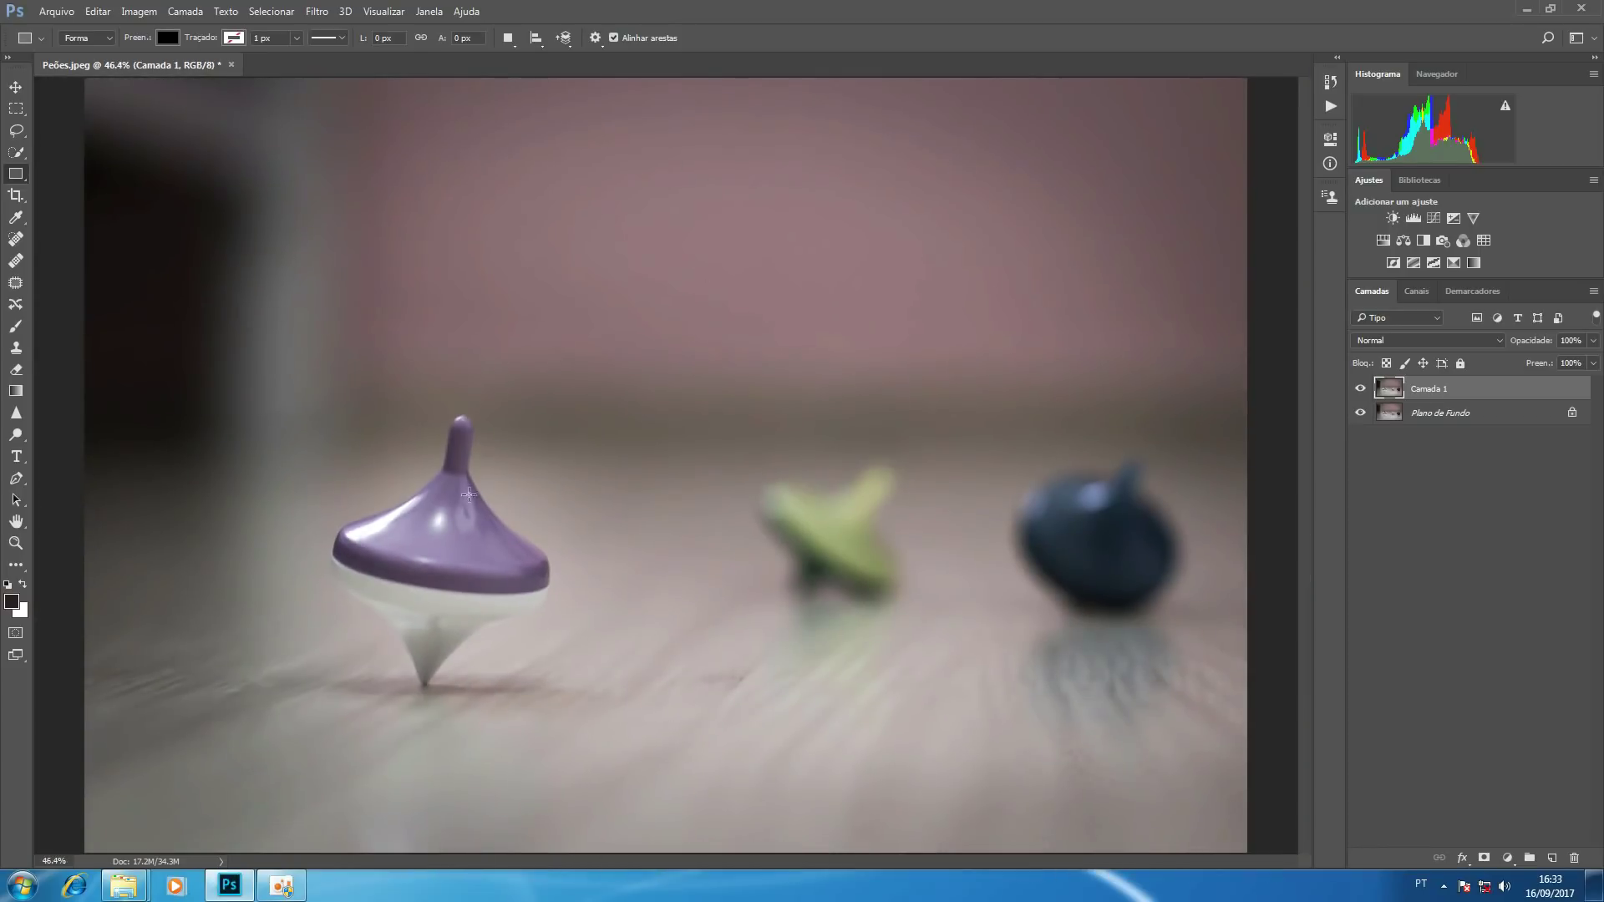
# Step: Select the purple upper part of the sharp spinning top, including its stem, with the Quick Selection tool, reducing its brush to 15 px
pyautogui.hotkey('ctrl', 'space')
pyautogui.moveTo(456, 521); pyautogui.dragTo(509, 516)
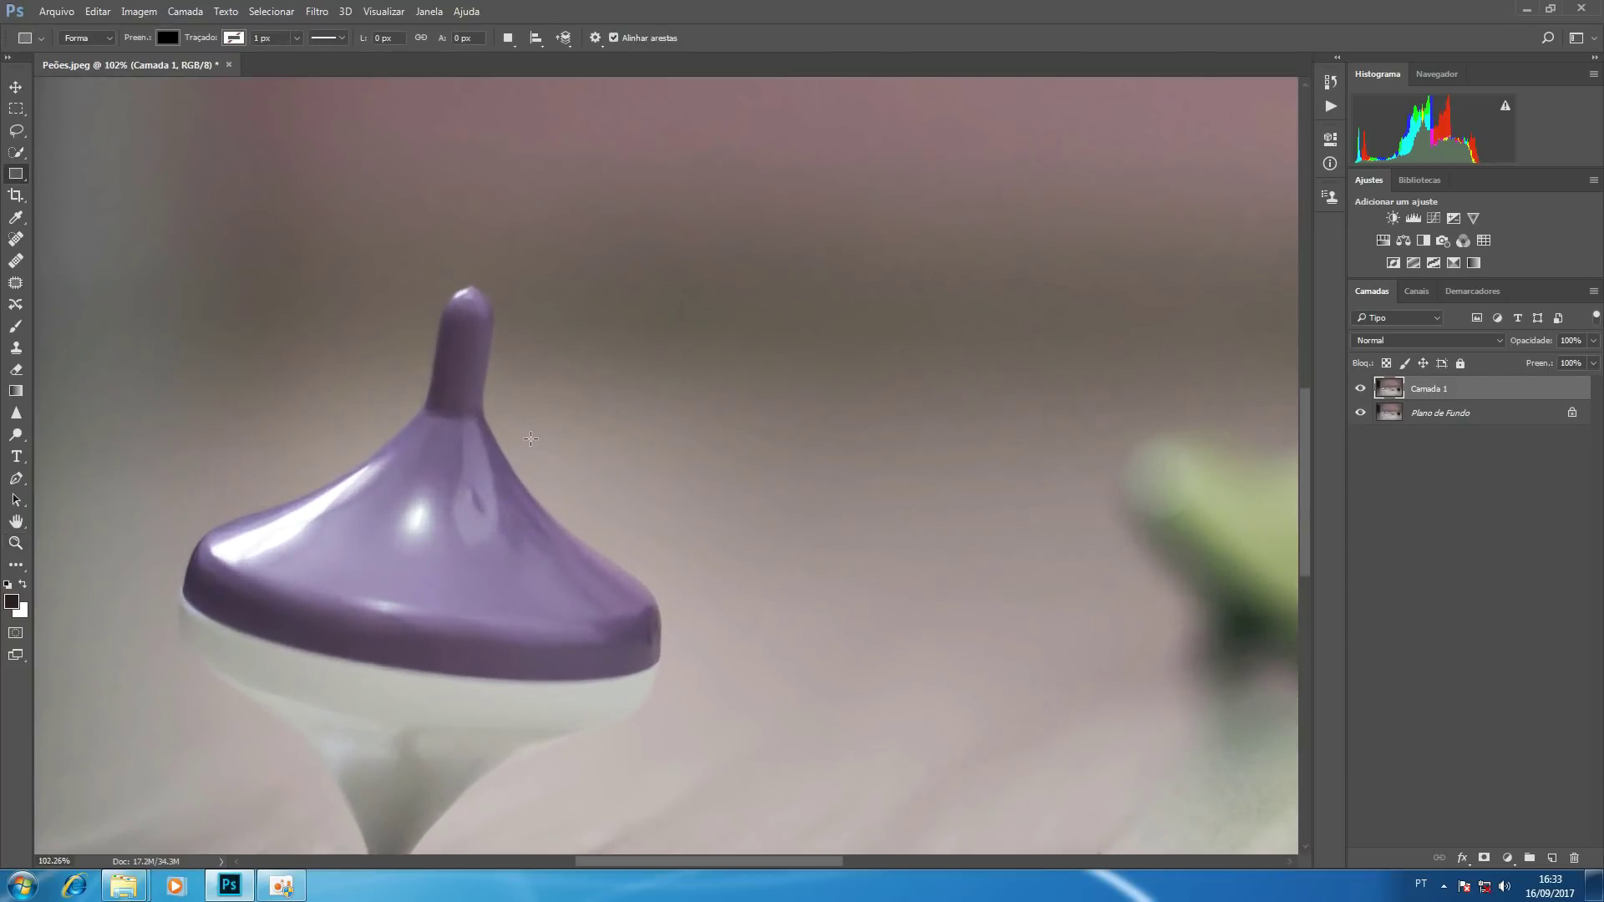
pyautogui.click(17, 155)
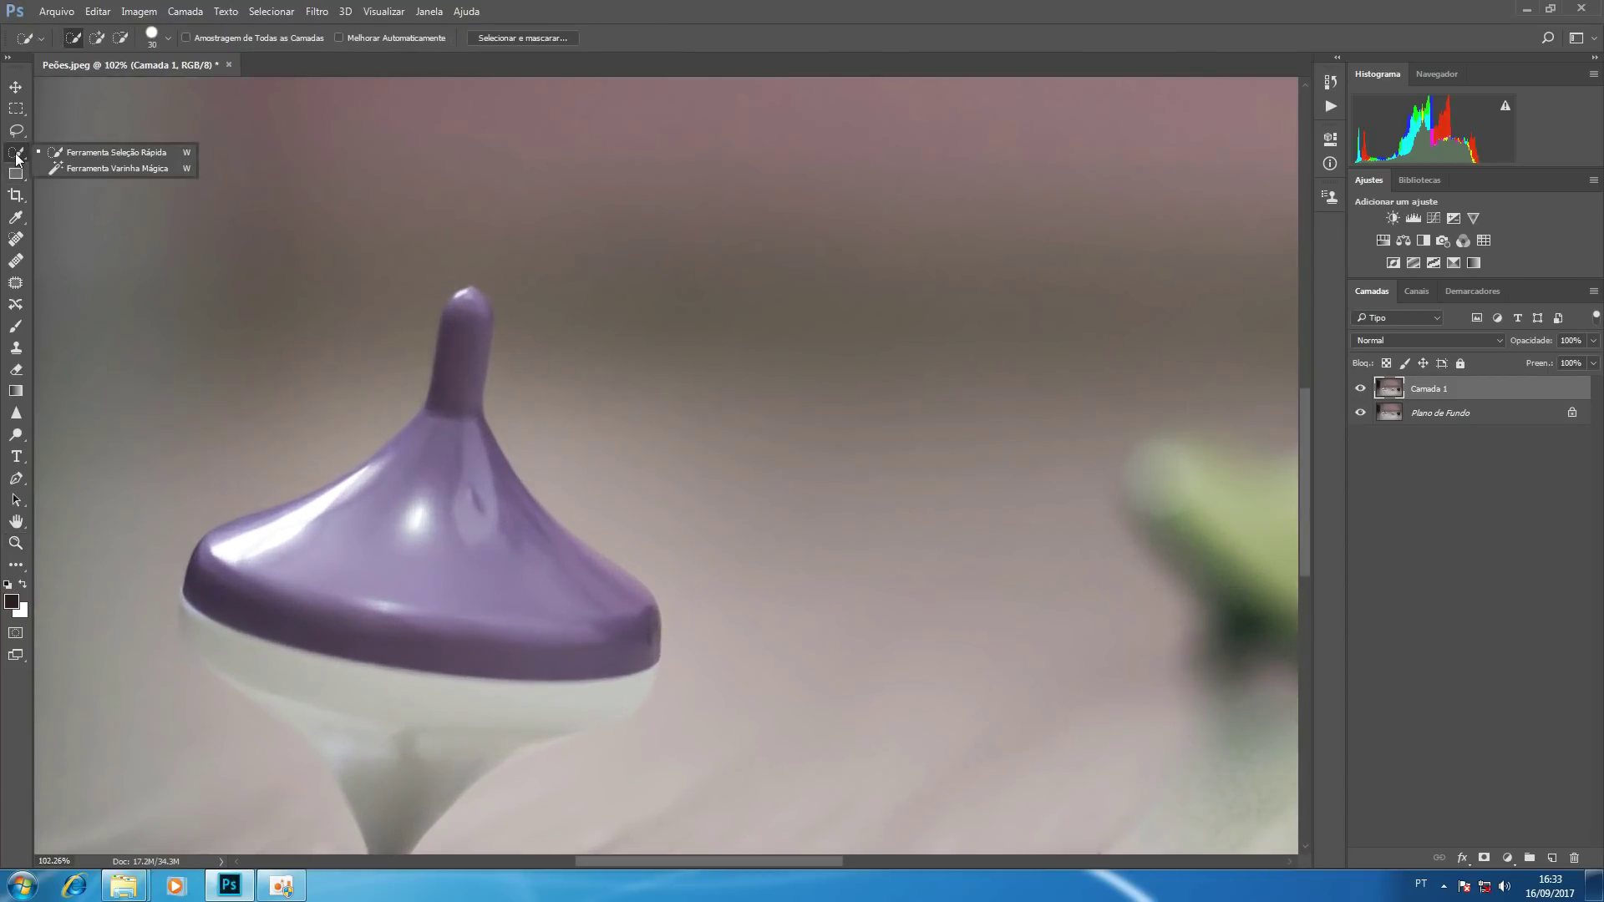
pyautogui.click(89, 153)
pyautogui.moveTo(227, 591)
pyautogui.mouseDown()
pyautogui.moveTo(216, 570)
pyautogui.moveTo(350, 497)
pyautogui.moveTo(426, 427)
pyautogui.moveTo(458, 354)
pyautogui.mouseUp()
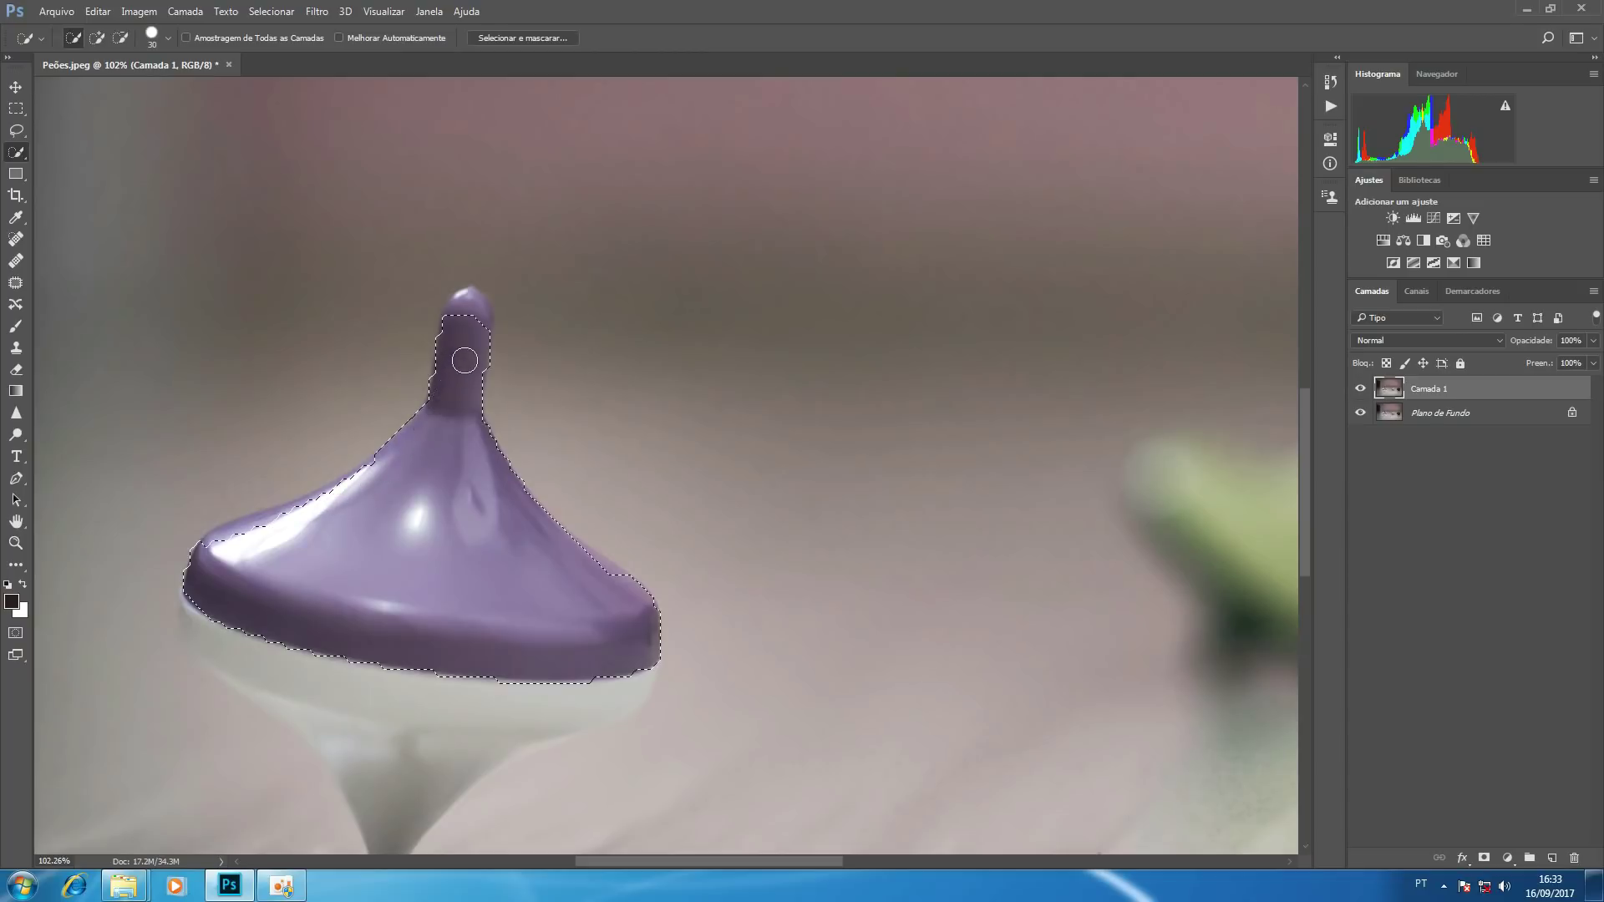
pyautogui.press('[')
pyautogui.moveTo(336, 485)
pyautogui.mouseDown()
pyautogui.moveTo(375, 462)
pyautogui.moveTo(466, 302)
pyautogui.moveTo(441, 340)
pyautogui.mouseUp()
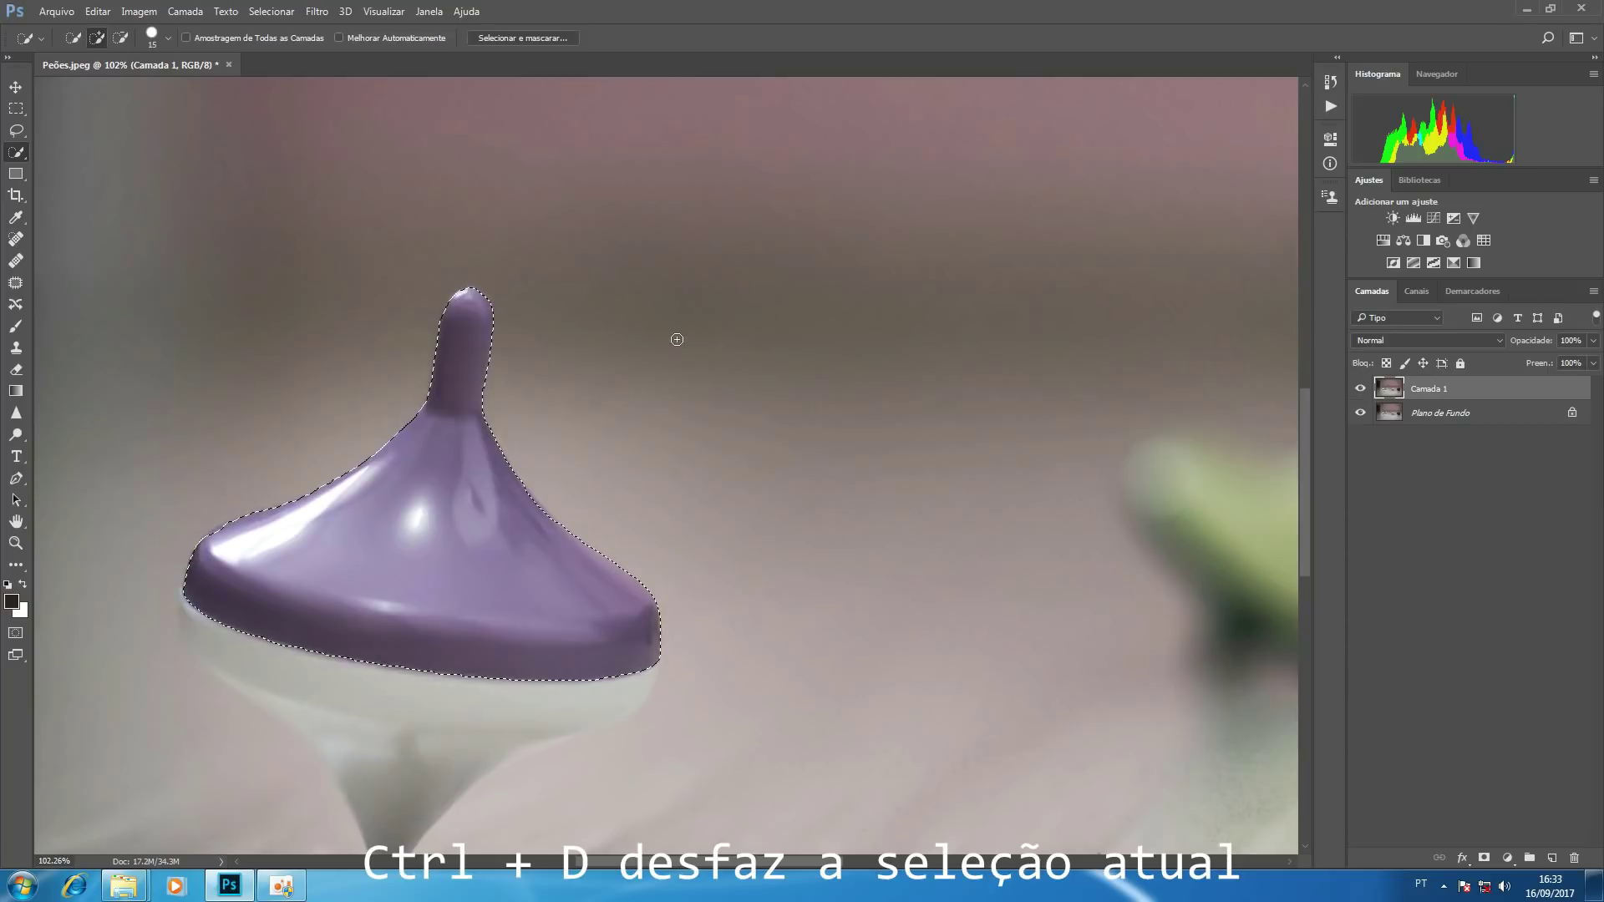
# Step: Clear the selection around the purple part and restore it with Reselect
pyautogui.hotkey('ctrl', 'd')
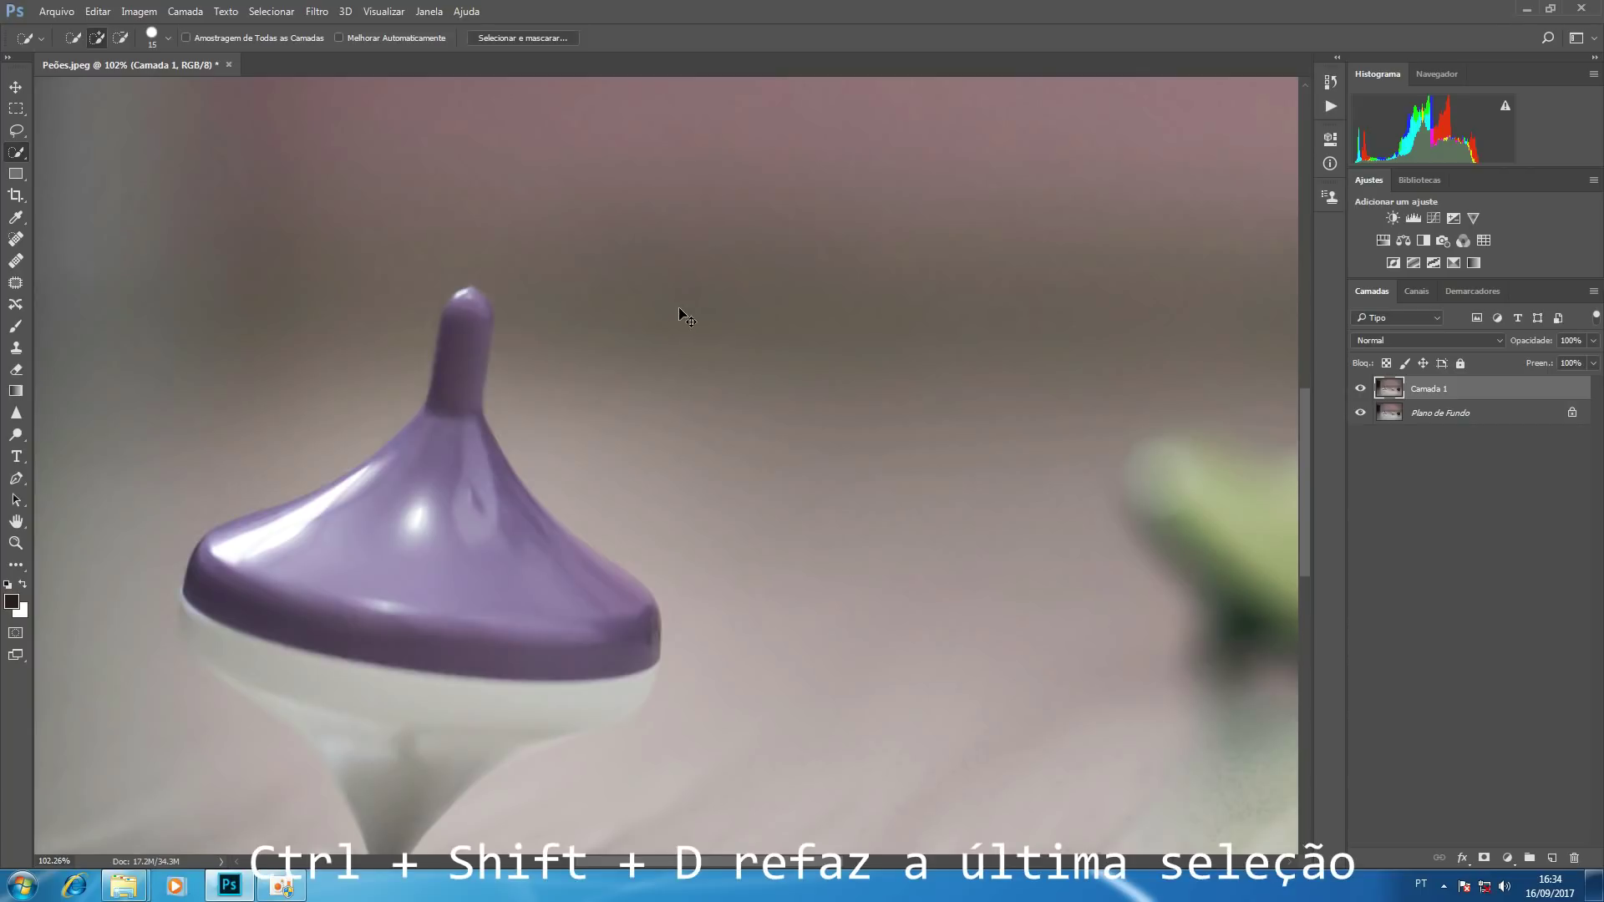
pyautogui.hotkey('ctrl', 'shift', 'd')
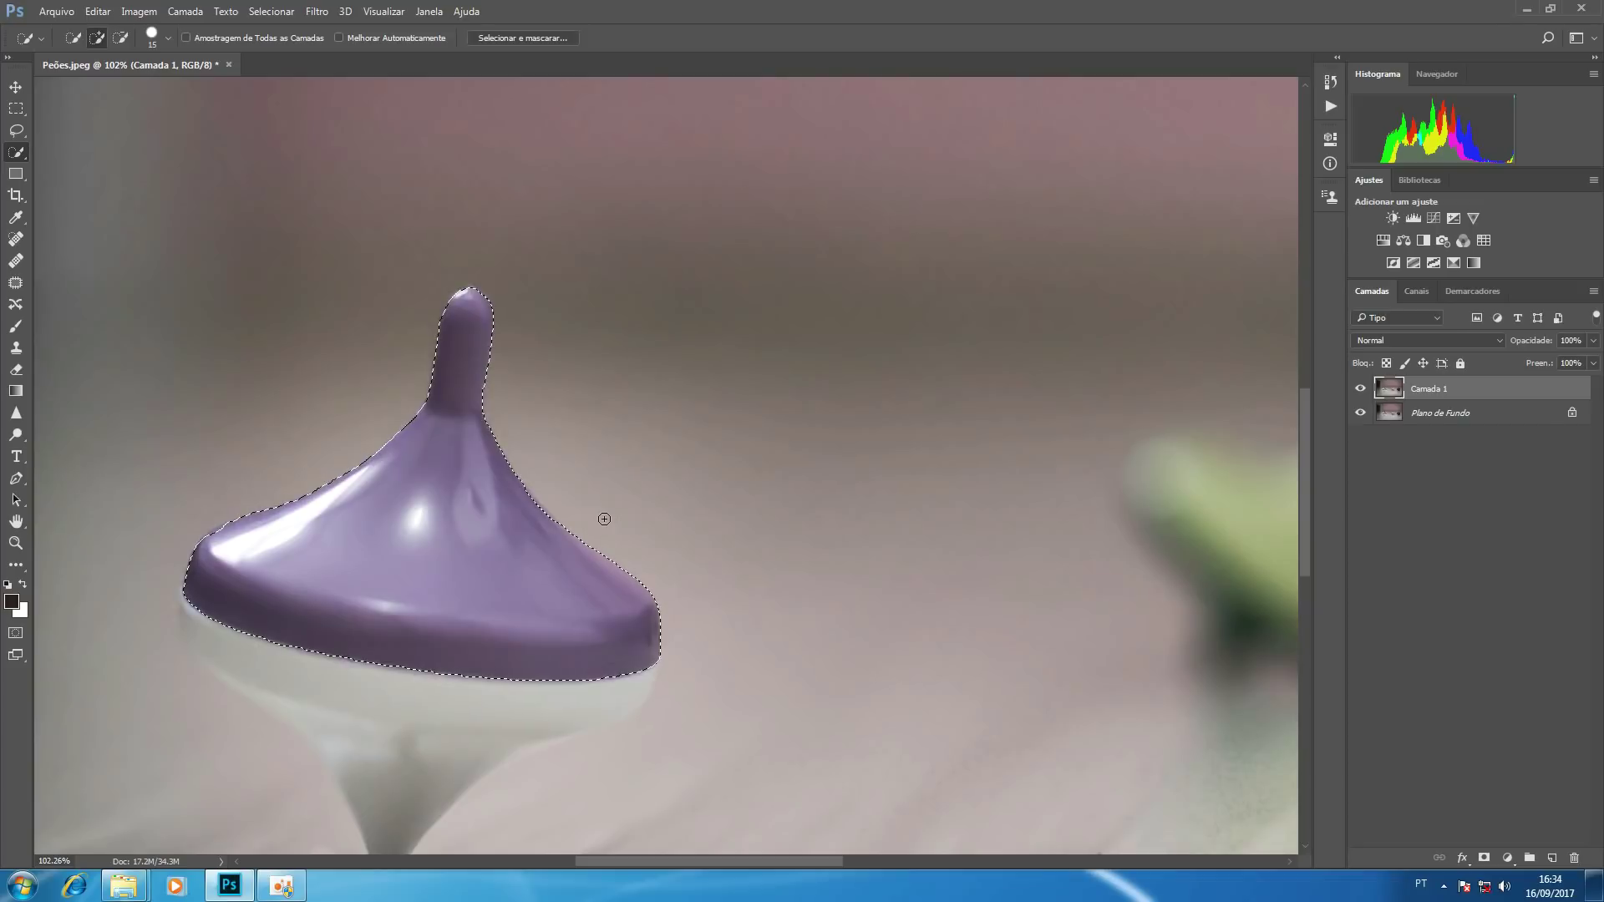
# Step: Switch to the Brush tool and set its size to 300 px
pyautogui.press('b')
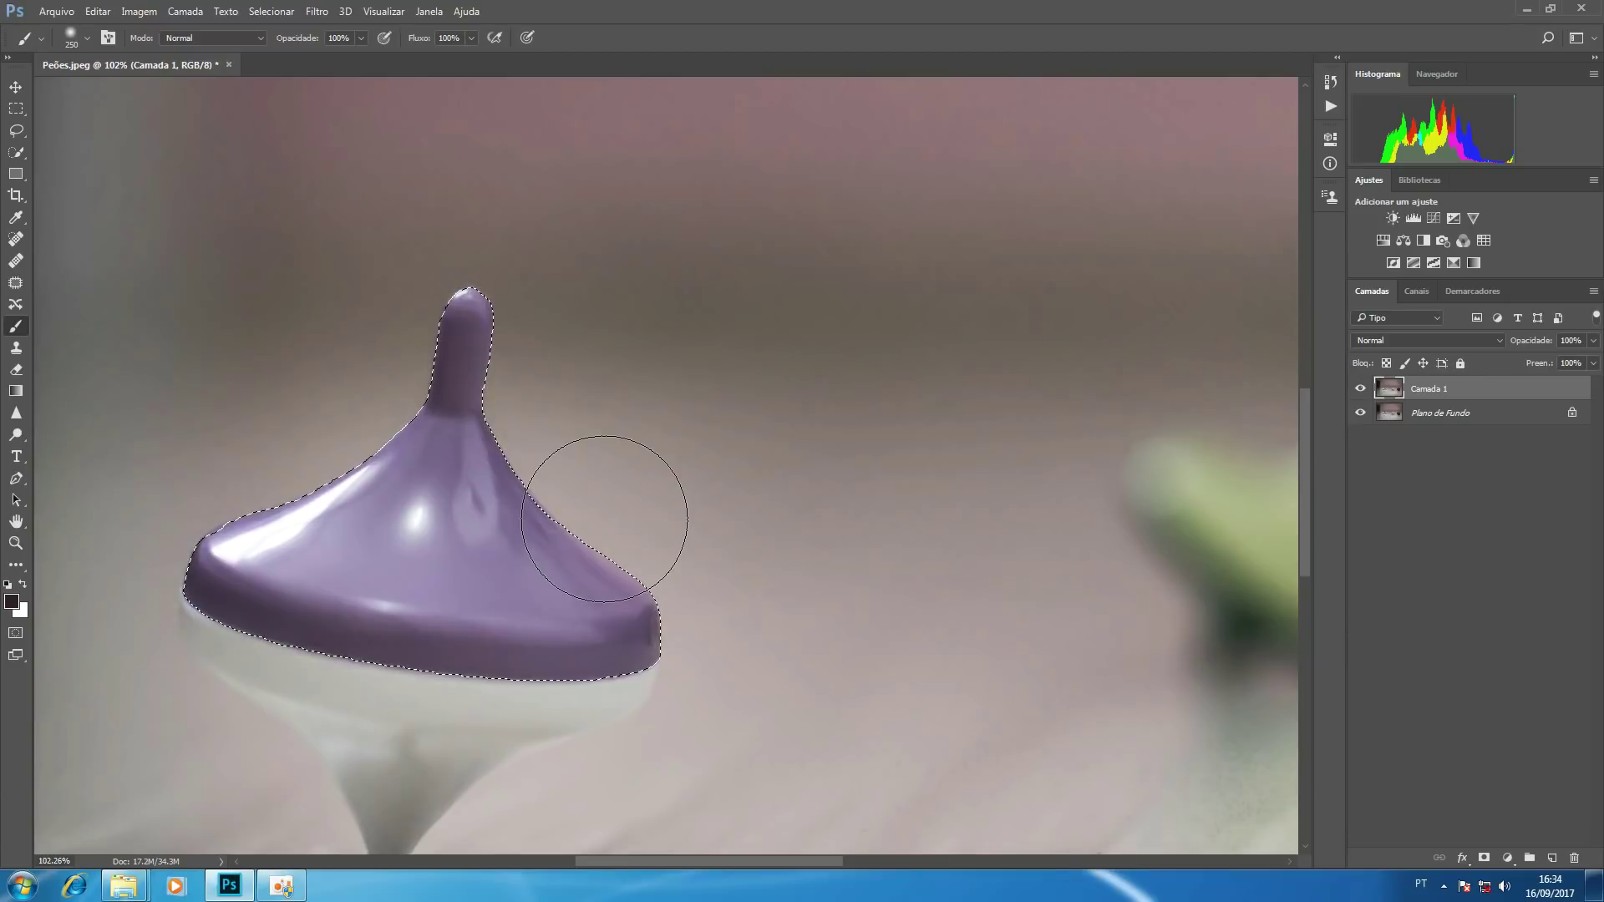
pyautogui.press('[')
pyautogui.press('[')
pyautogui.press('[')
pyautogui.press('[')
pyautogui.press('[')
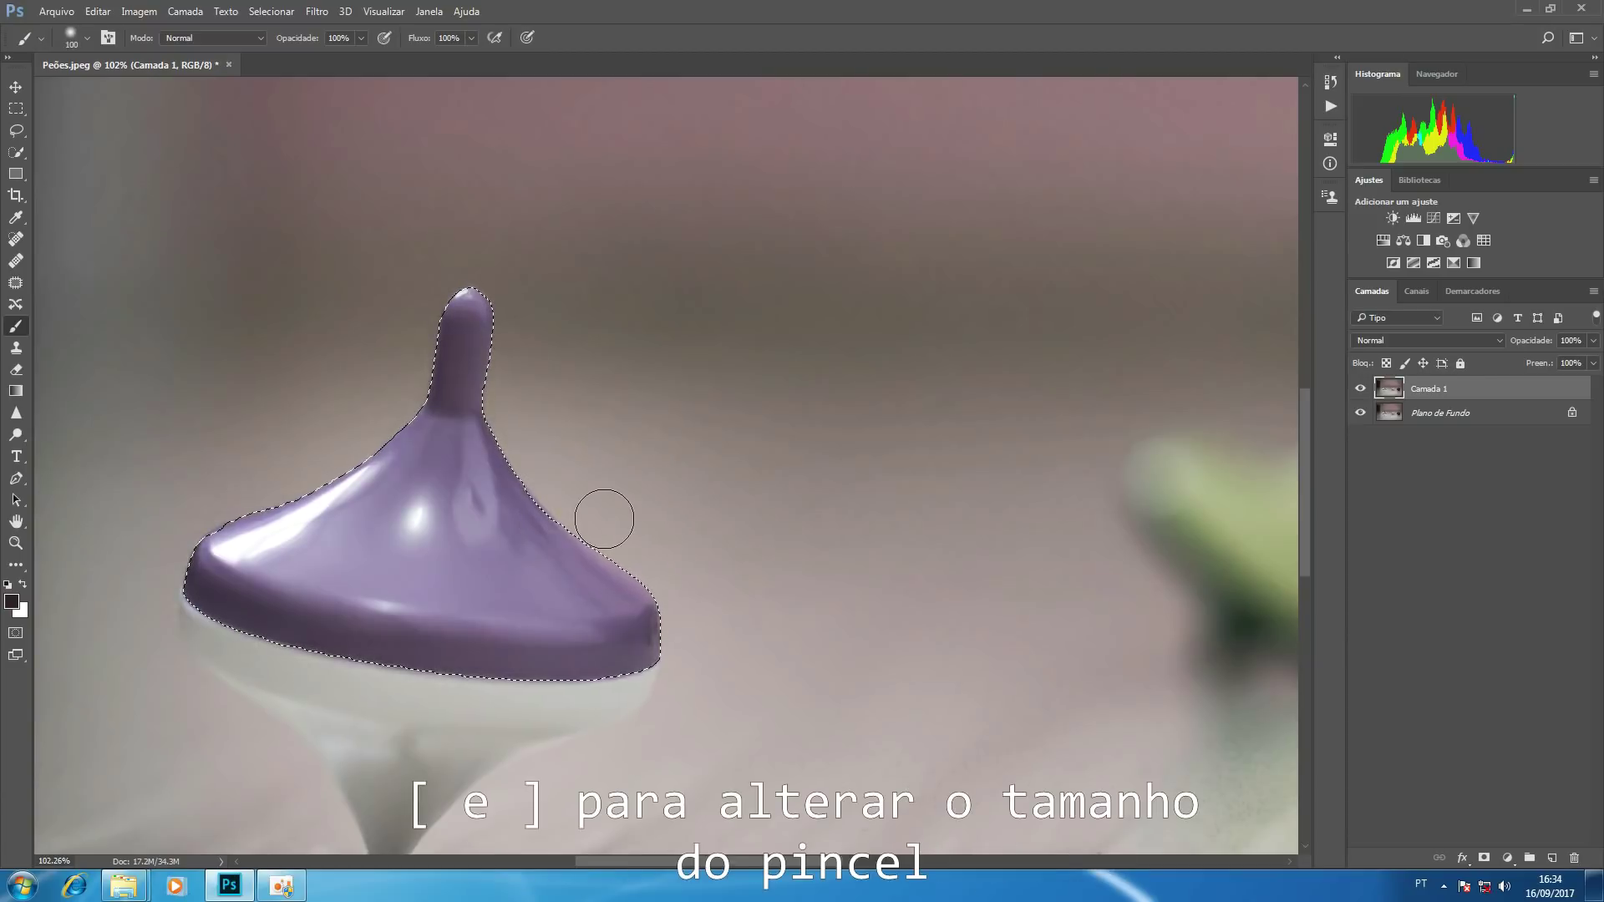
pyautogui.press('[')
pyautogui.press('[')
pyautogui.press('[')
pyautogui.press('[')
pyautogui.press('[')
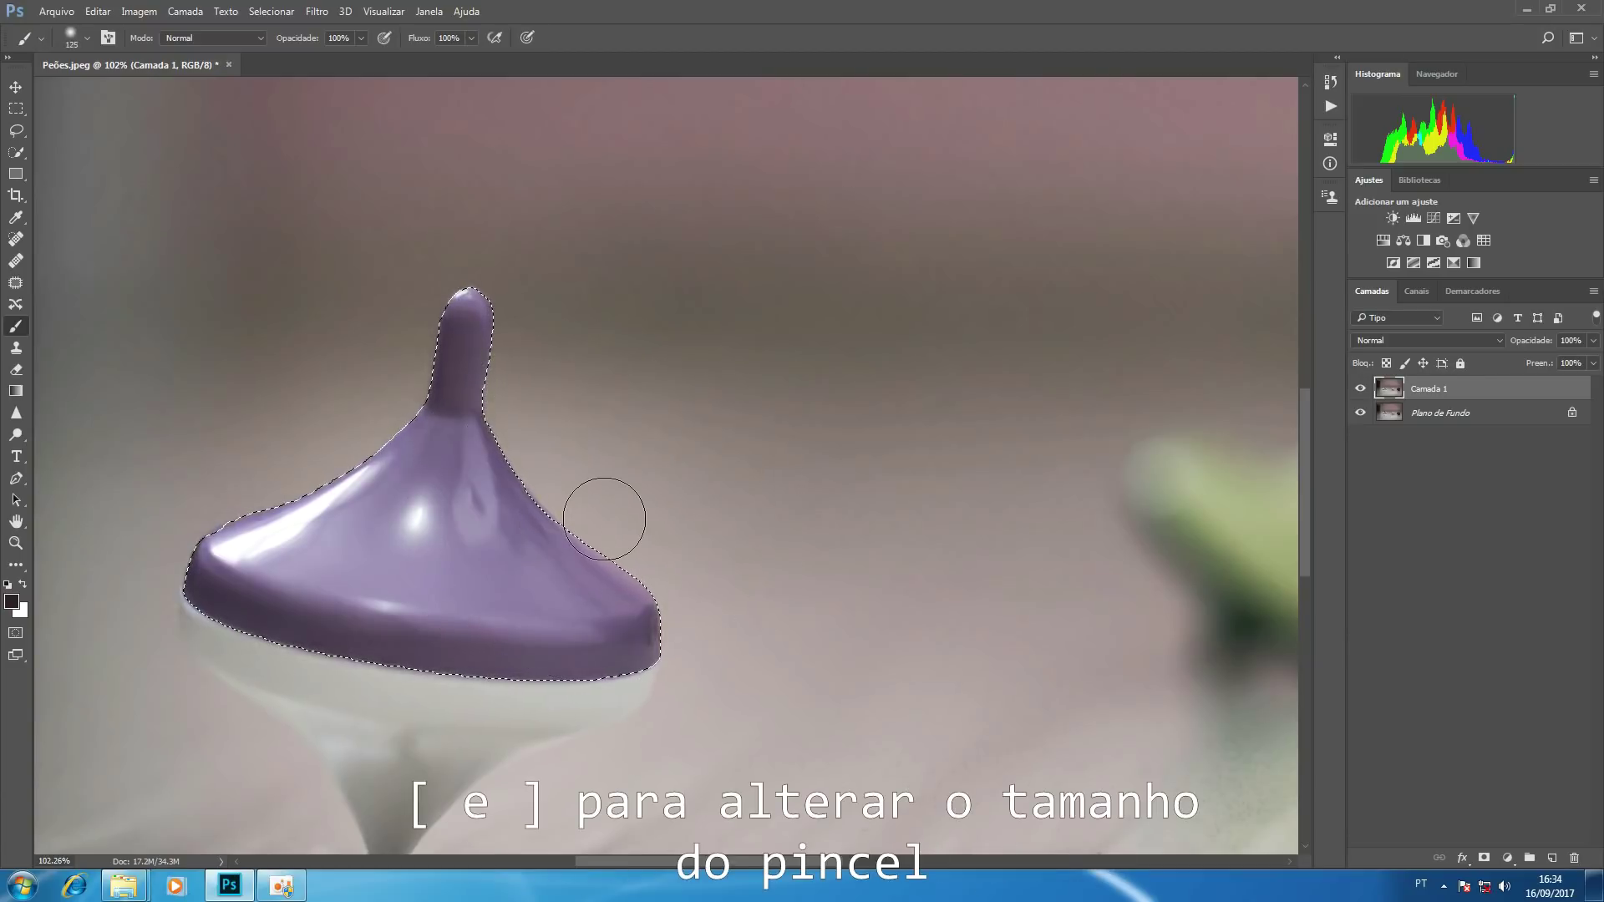
pyautogui.press(']')
pyautogui.press(']')
pyautogui.press(']')
pyautogui.press(']')
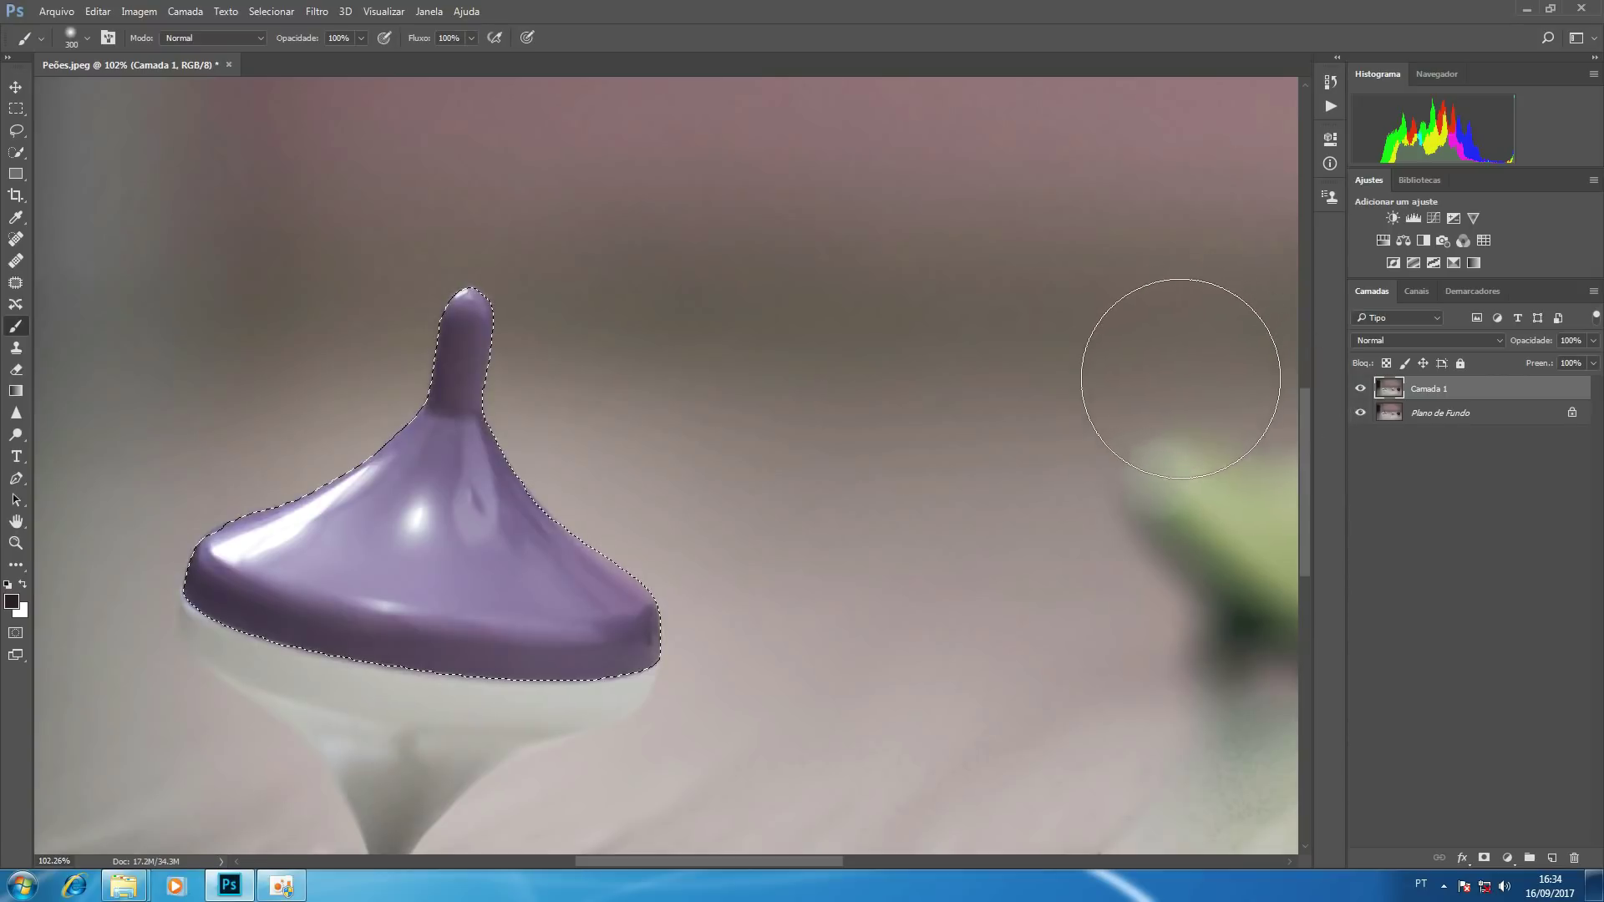
# Step: Sample the green of the blurred spinning top and paint it over the whole selected purple area
pyautogui.press('alt')
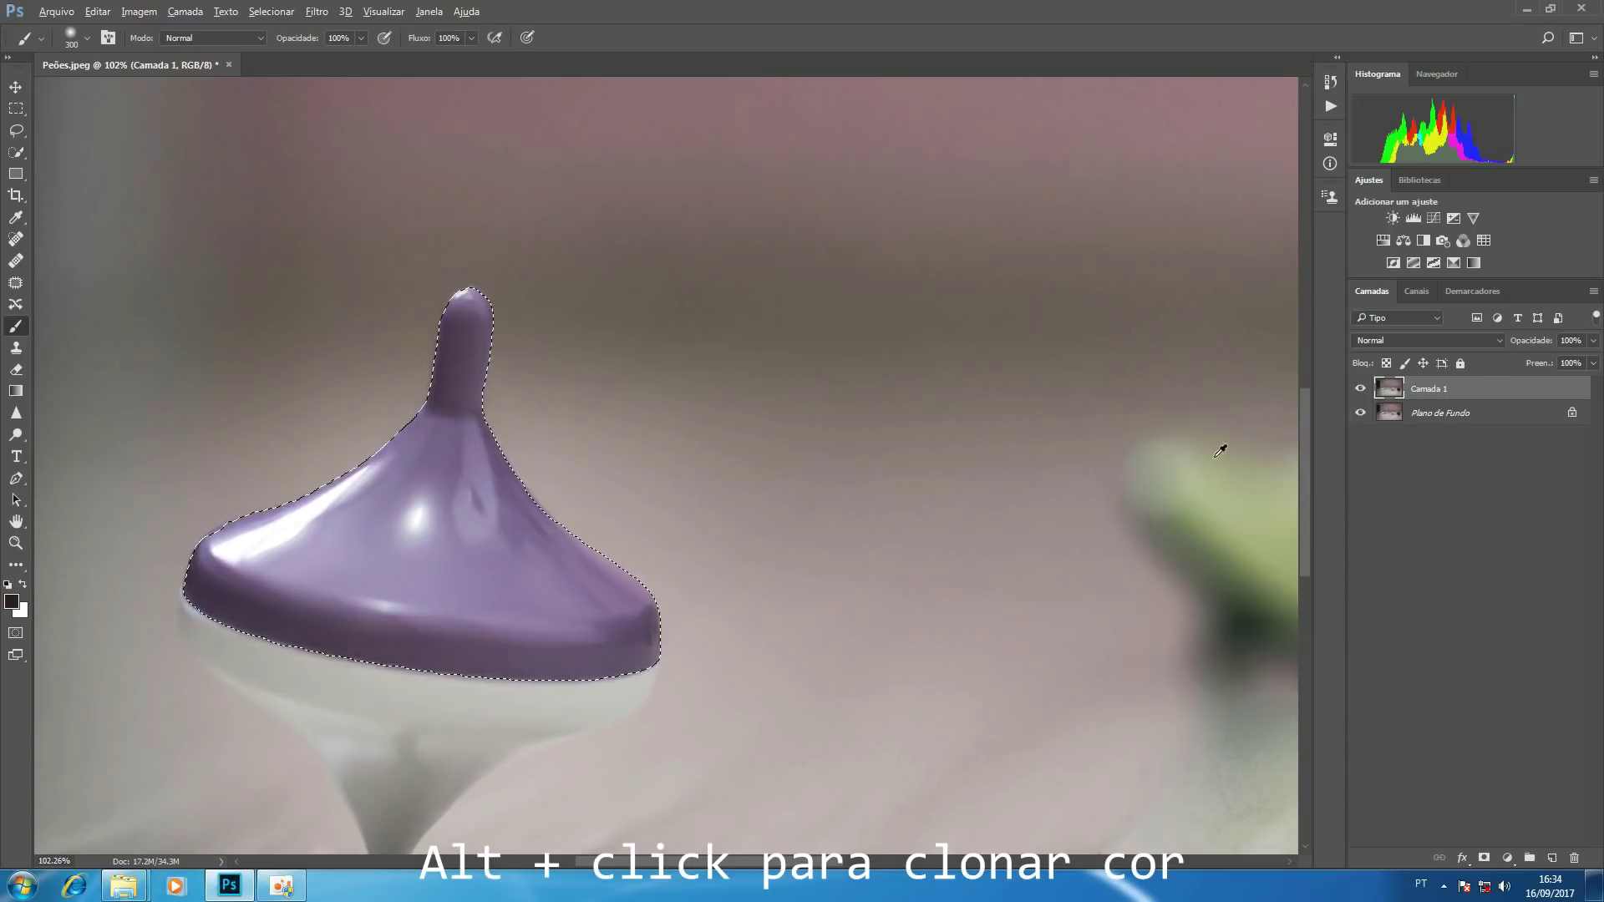
pyautogui.keyDown('alt'); pyautogui.click(1262, 499); pyautogui.keyUp('alt')
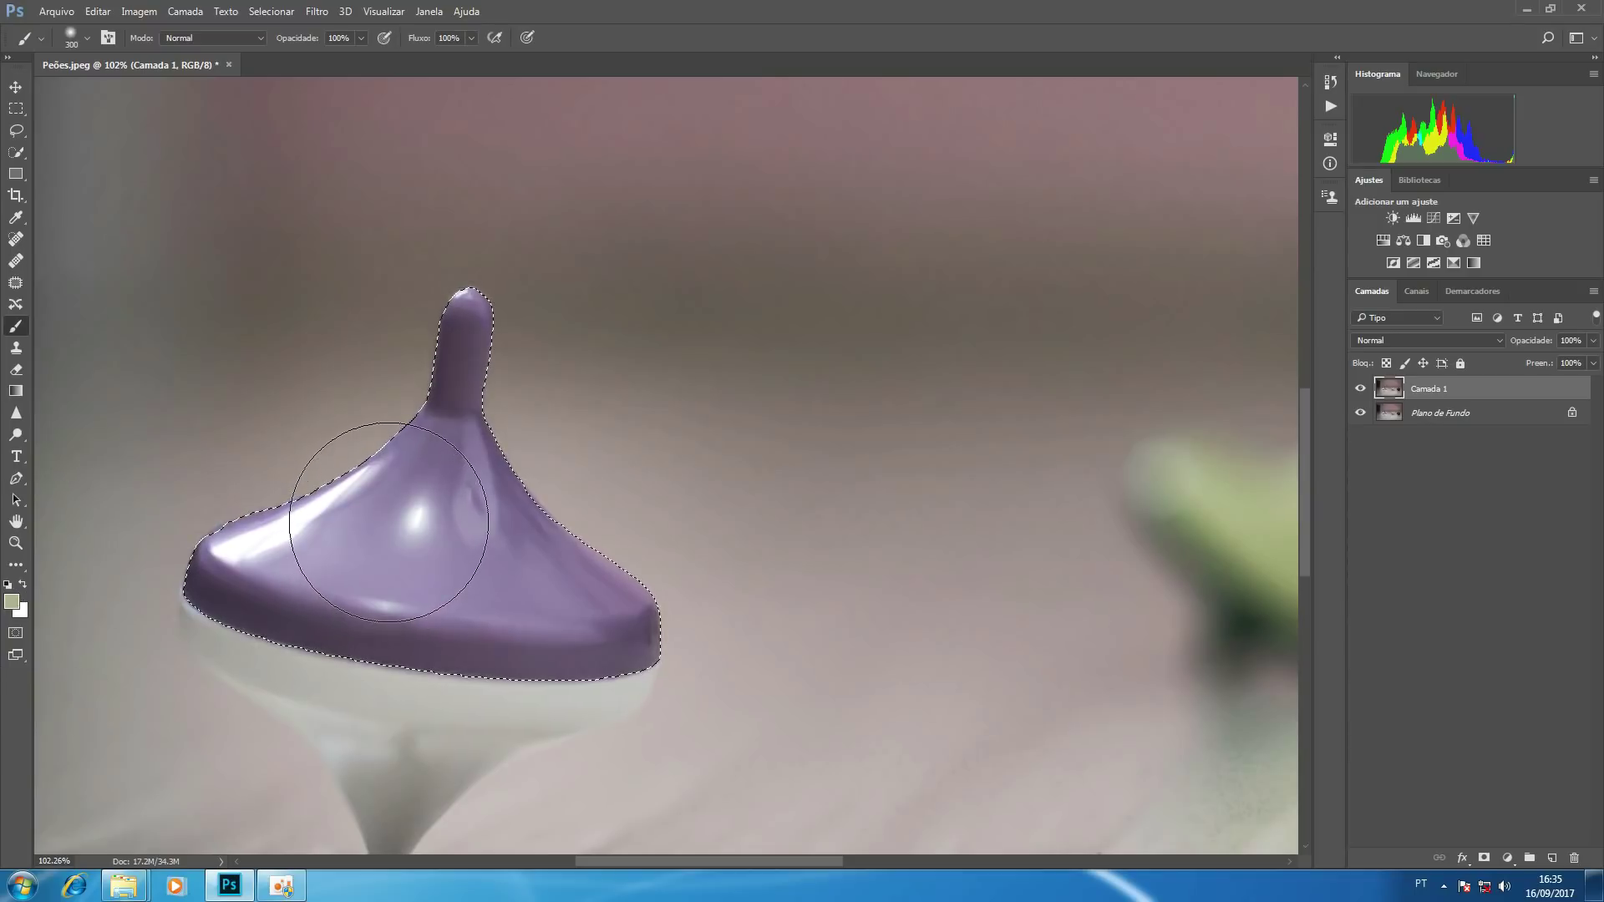
pyautogui.moveTo(501, 411)
pyautogui.mouseDown()
pyautogui.moveTo(435, 372)
pyautogui.moveTo(449, 369)
pyautogui.moveTo(305, 583)
pyautogui.mouseUp()
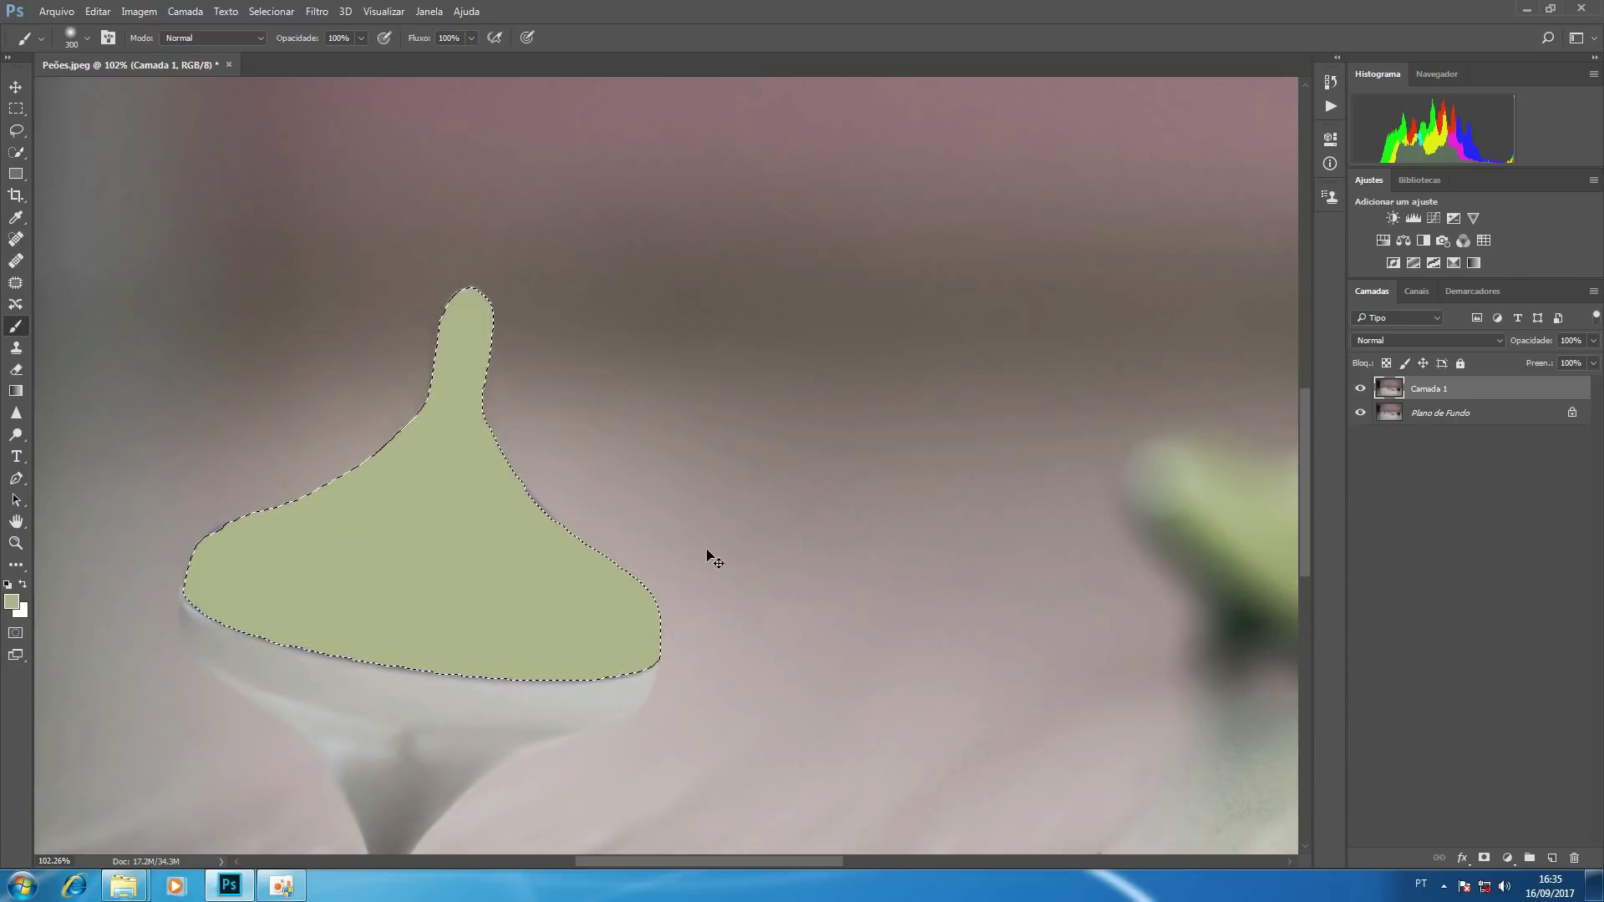
# Step: Clear the selection and set the duplicated layer's blend mode to Cor (Color)
pyautogui.hotkey('ctrl', 'd')
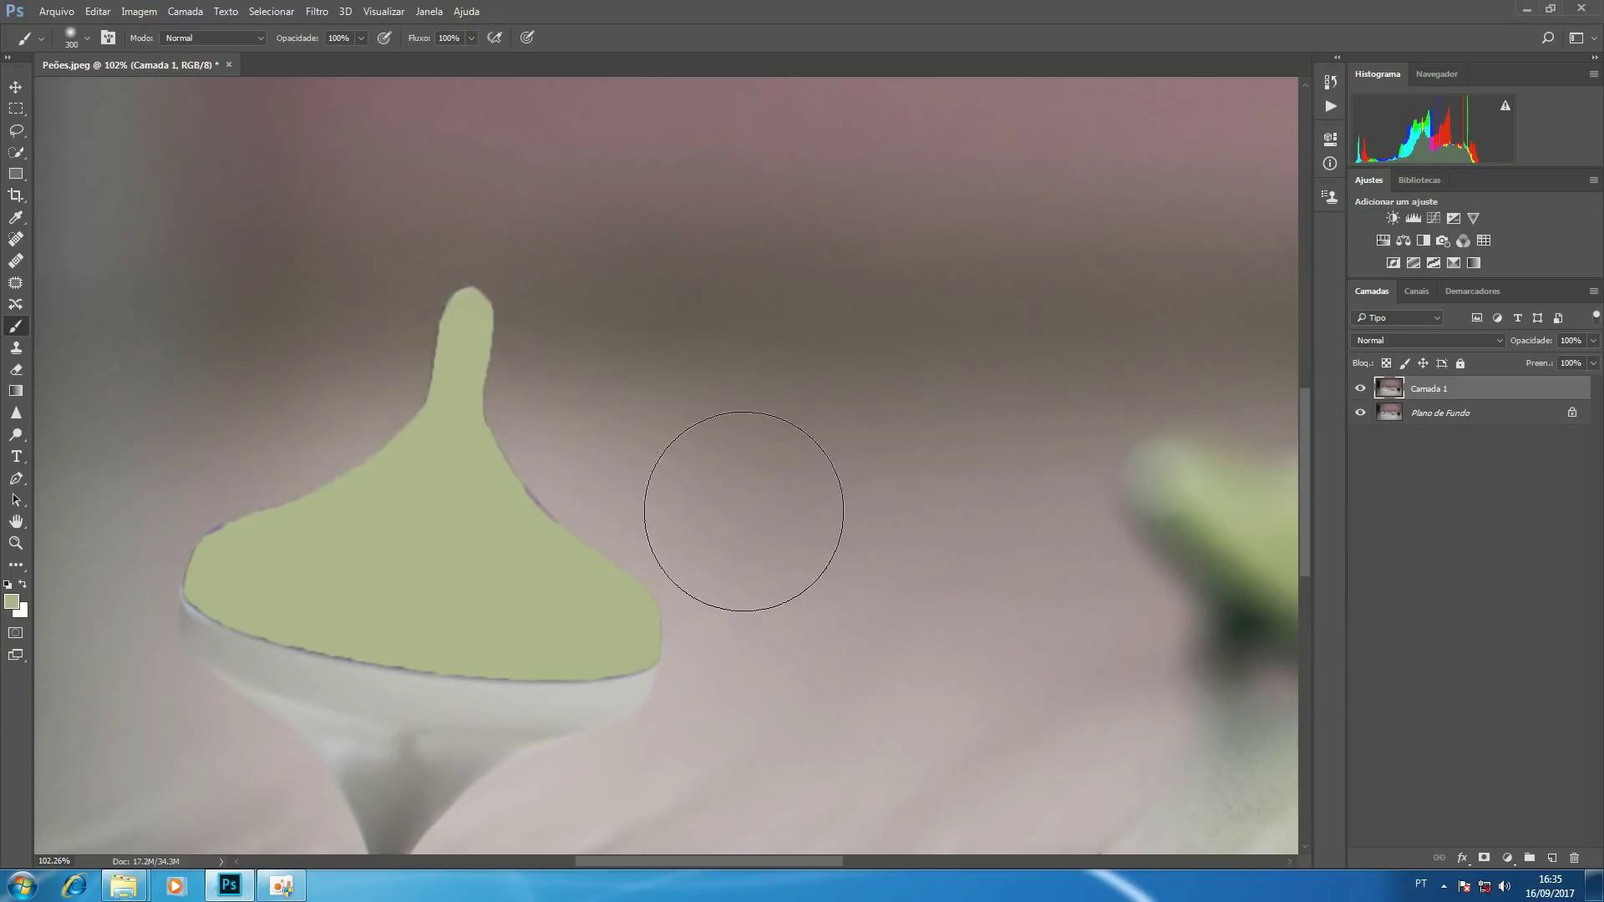
pyautogui.press('z')
pyautogui.moveTo(794, 512); pyautogui.dragTo(787, 513)
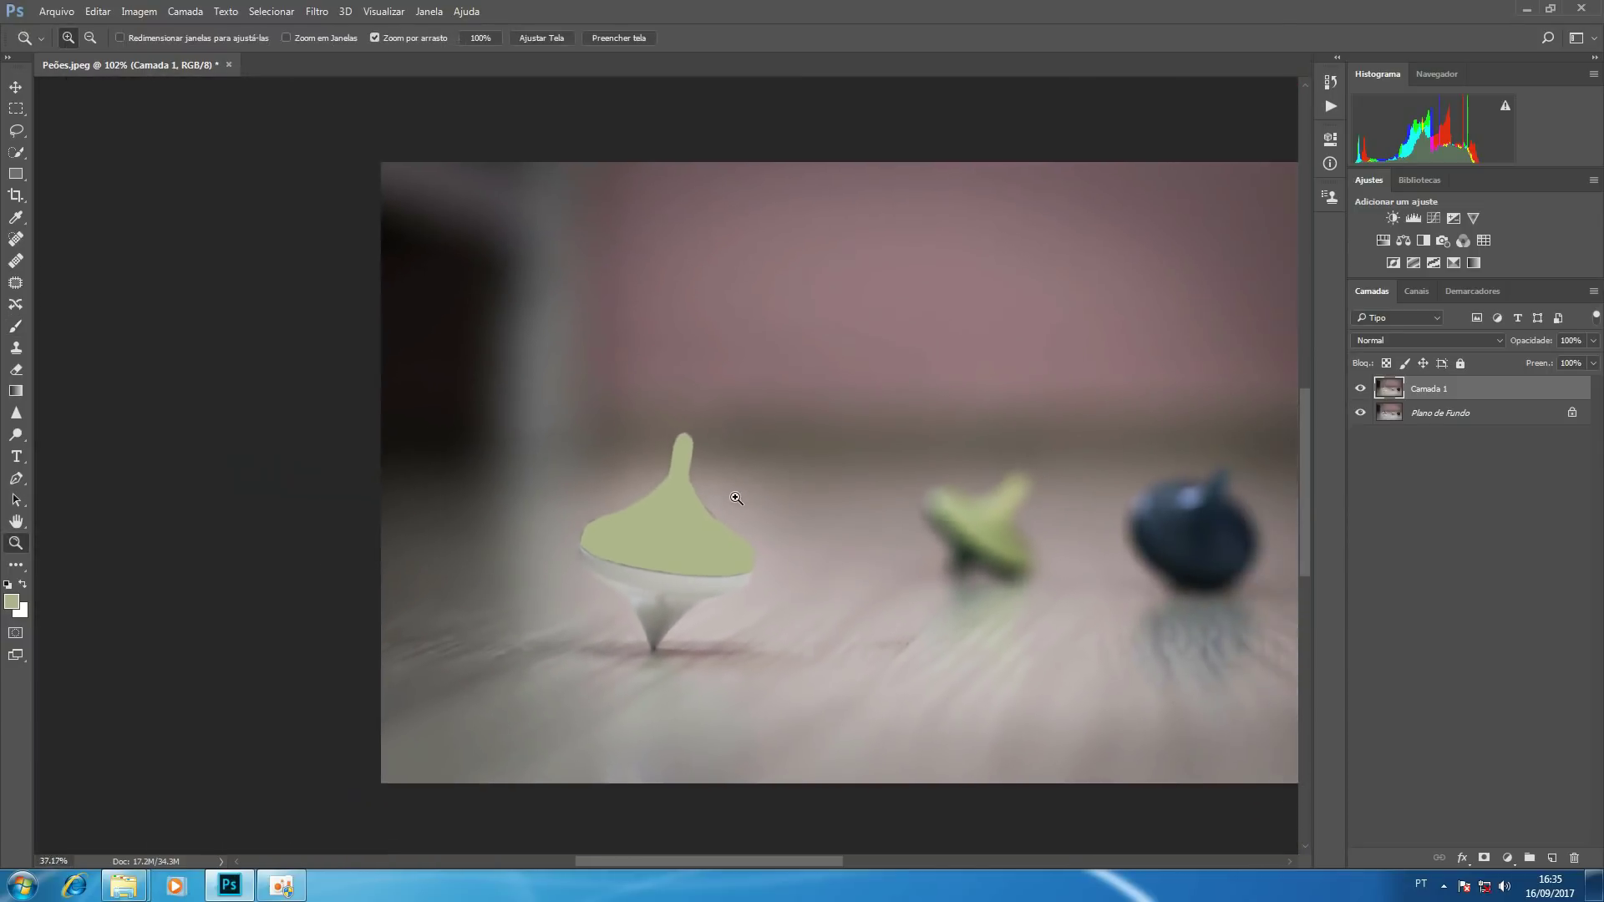
pyautogui.press('b')
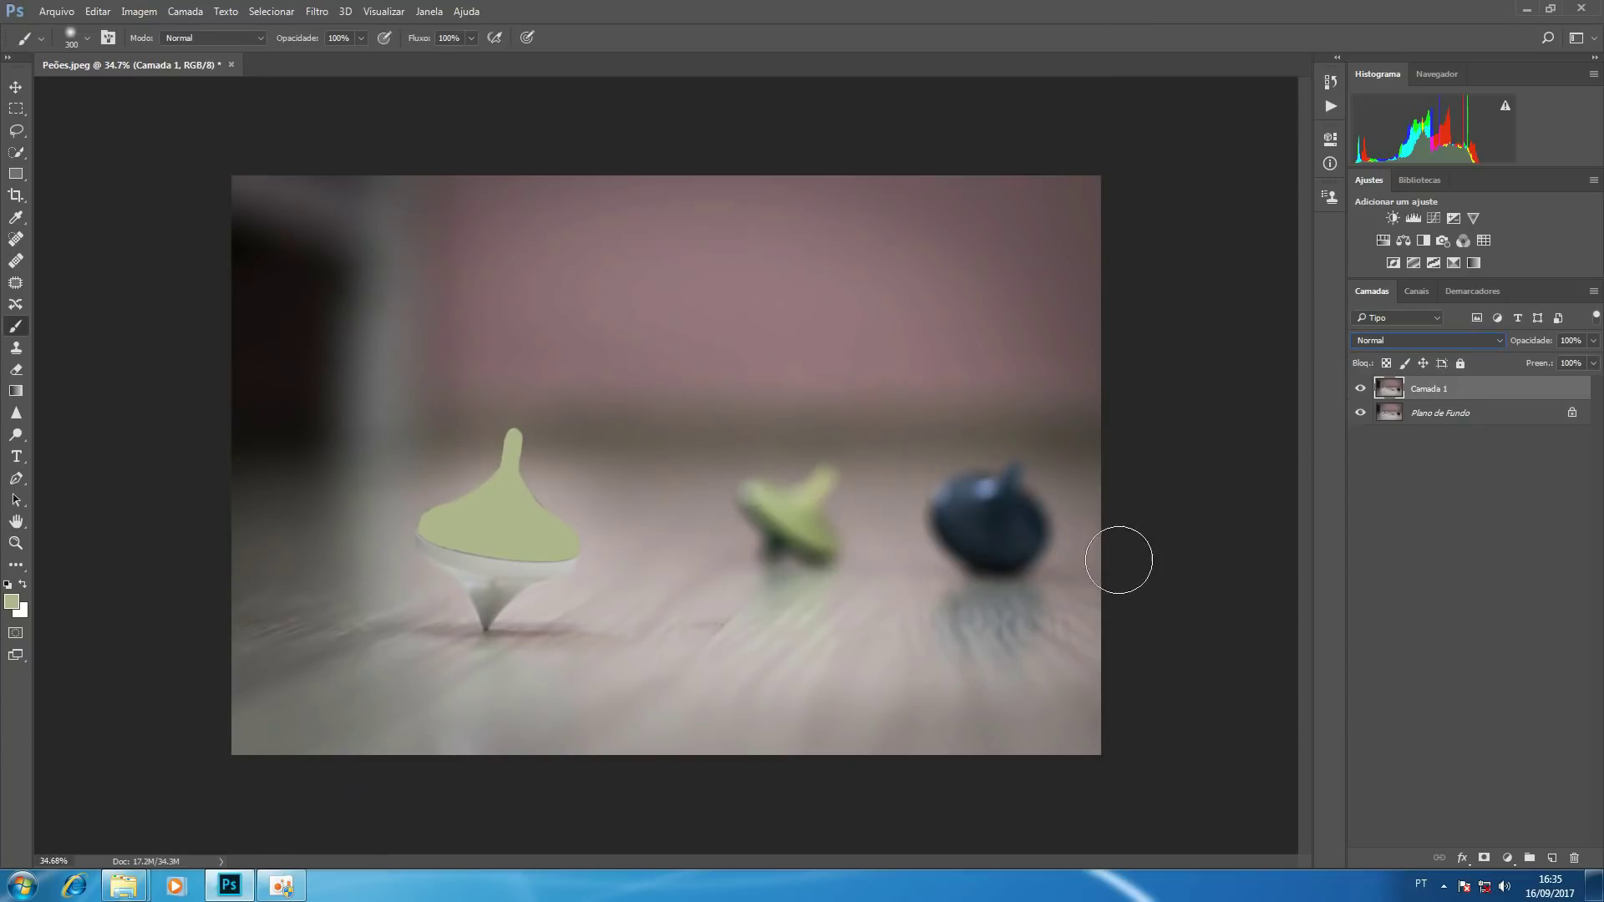
pyautogui.click(1430, 337)
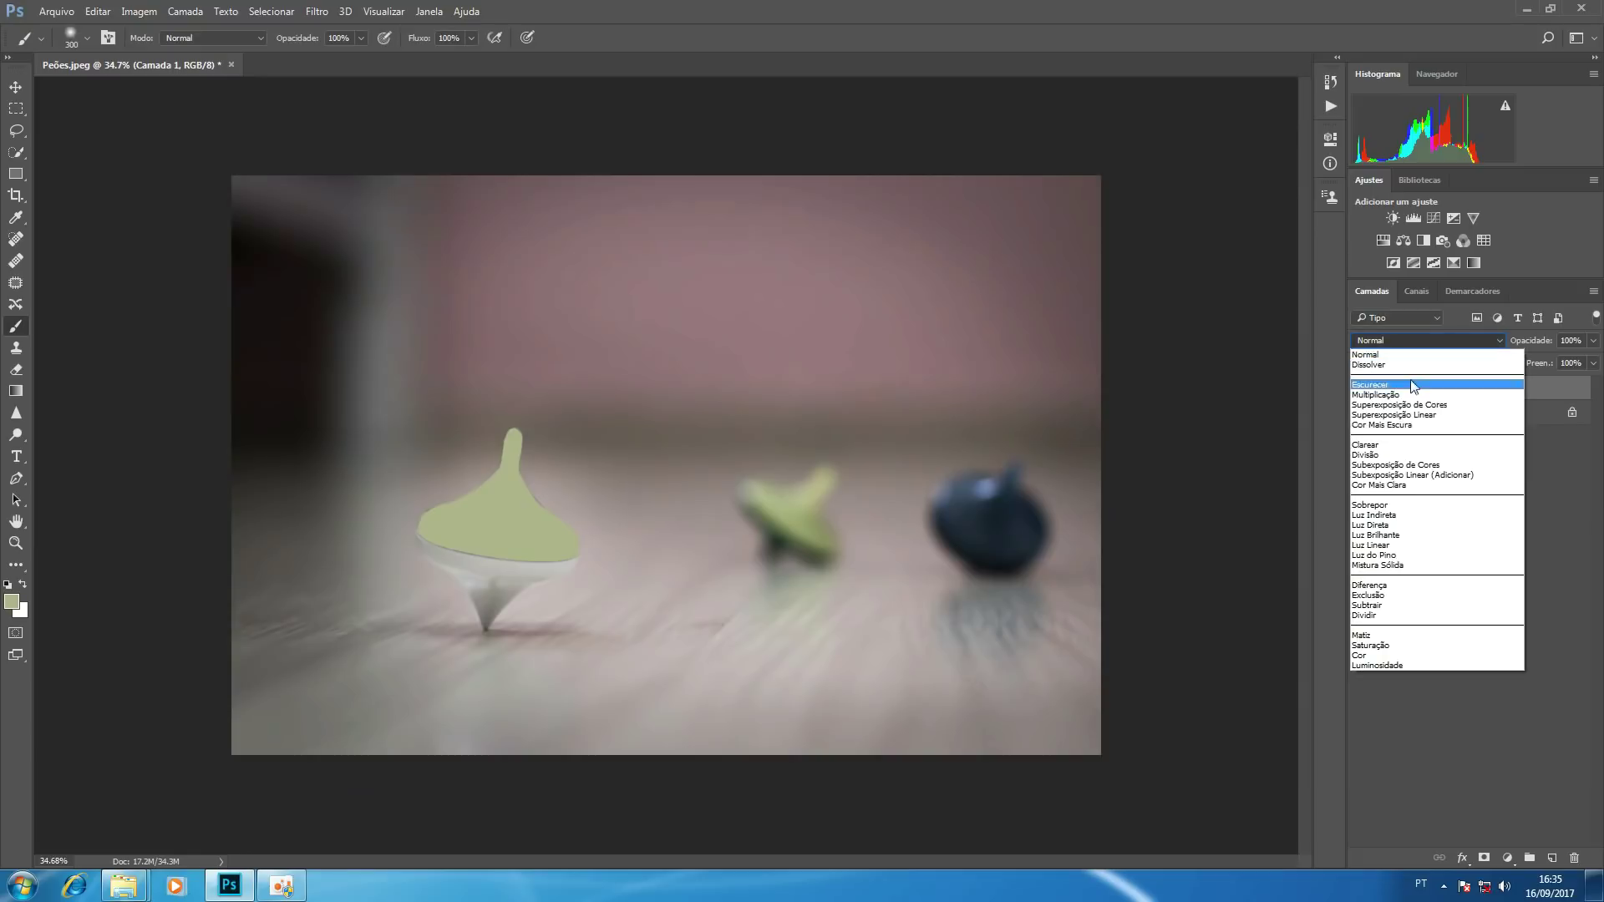
pyautogui.click(1375, 654)
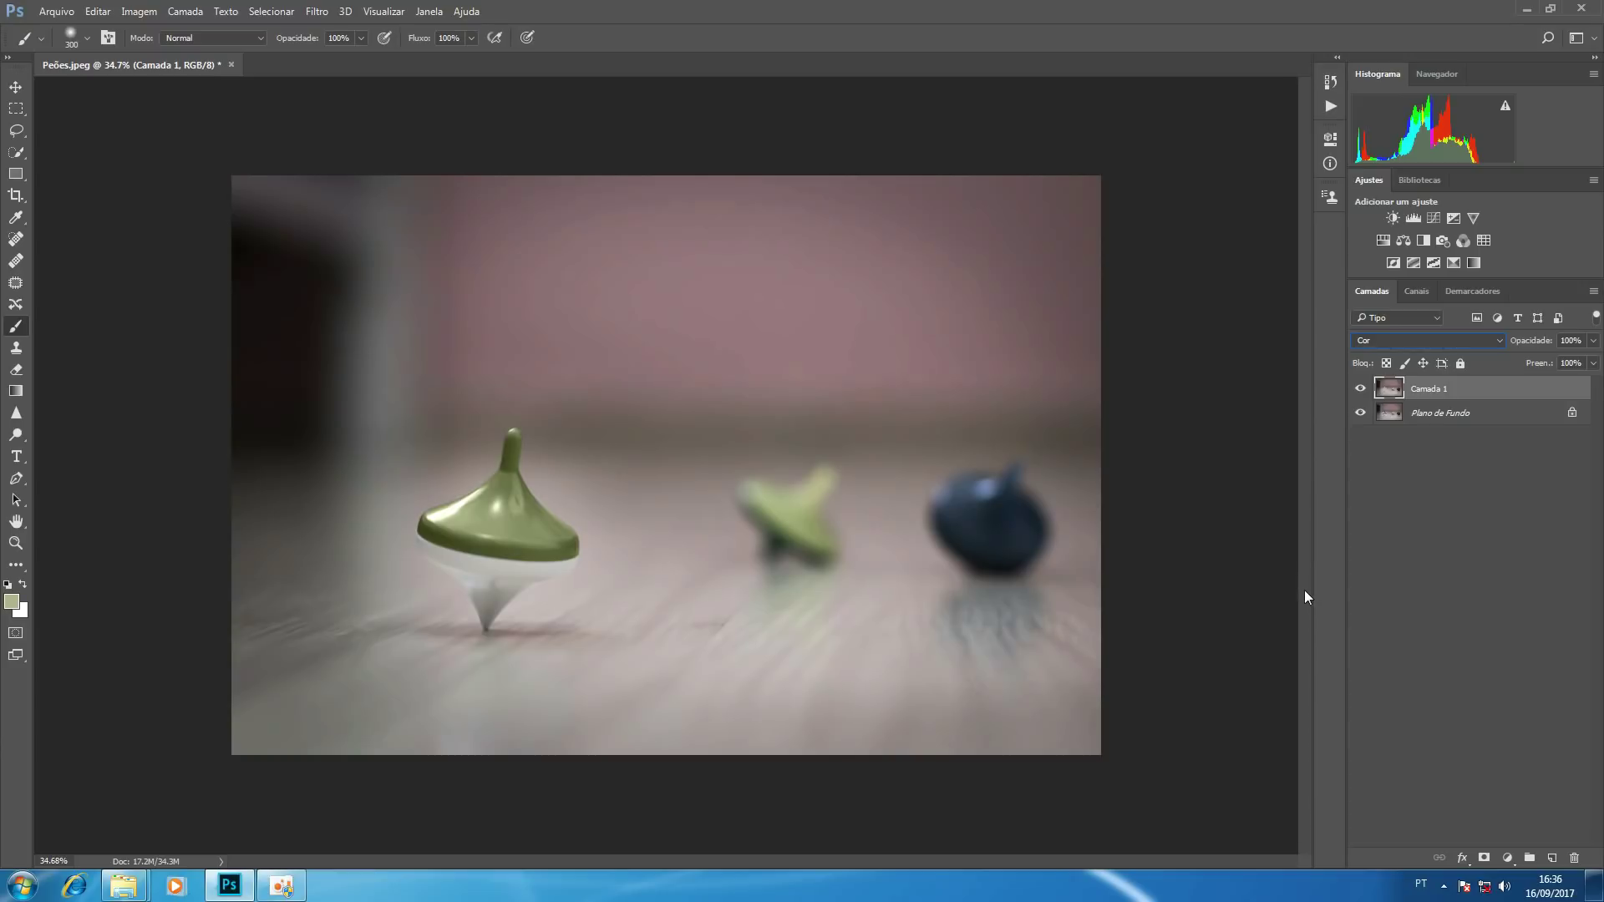
# Step: Undo and redo the blend mode change repeatedly to compare the spinning top before and after
pyautogui.hotkey('ctrl', 'z')
pyautogui.hotkey('ctrl', 'z')
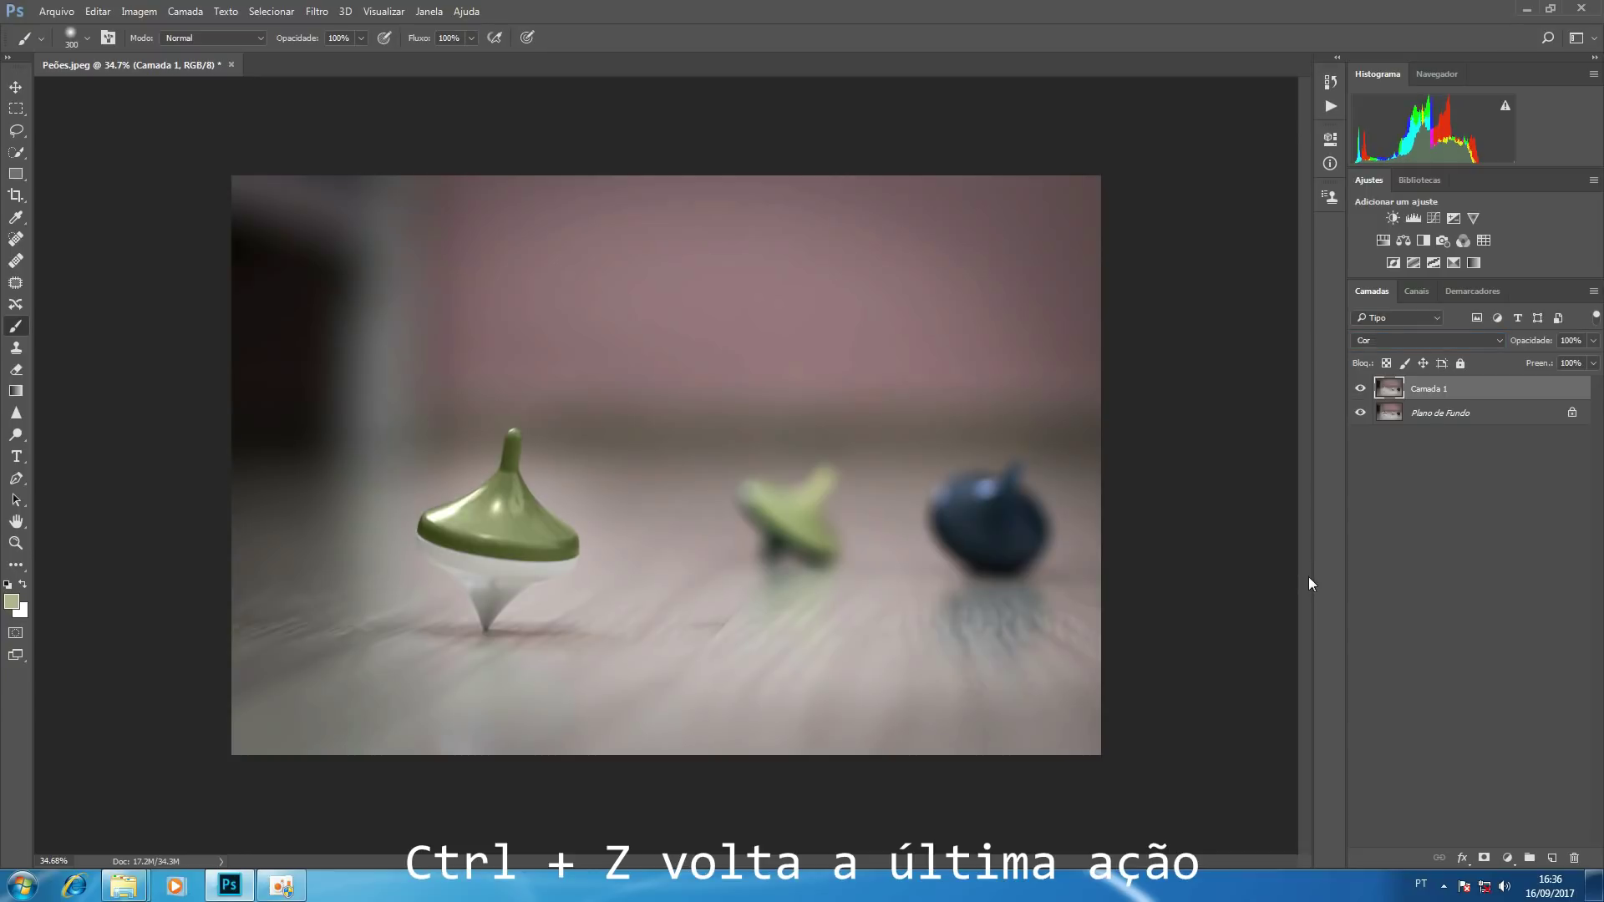
pyautogui.hotkey('ctrl', 'z')
pyautogui.hotkey('ctrl', 'z')
pyautogui.hotkey('ctrl', 'z')
pyautogui.hotkey('ctrl', 'z')
pyautogui.hotkey('ctrl', 'z')
pyautogui.hotkey('ctrl', 'z')
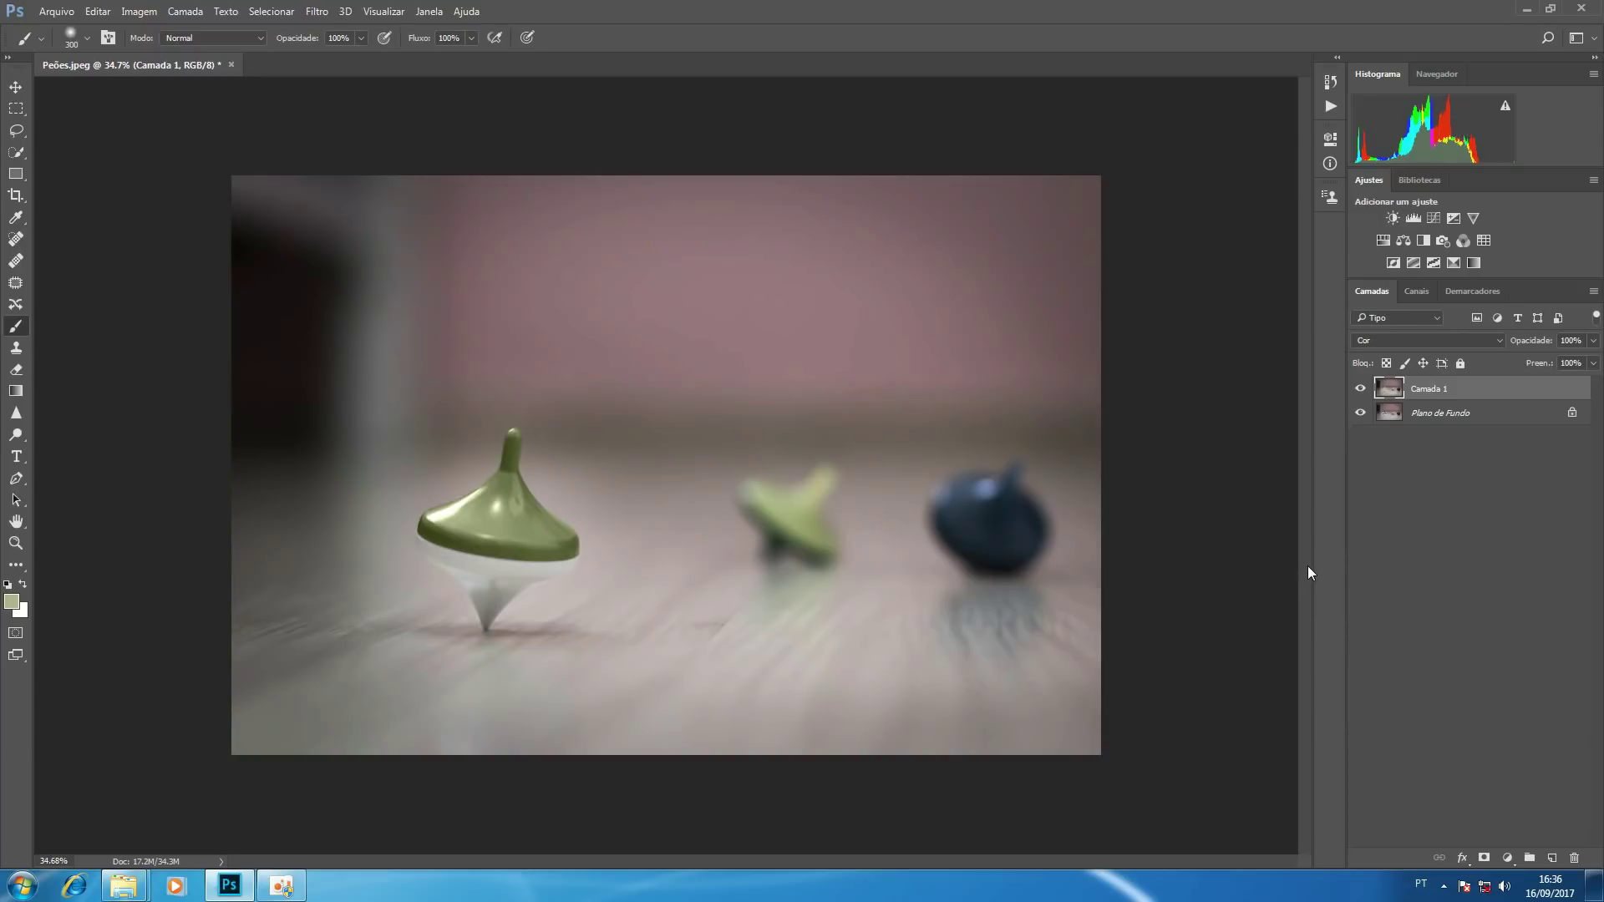
pyautogui.hotkey('ctrl', 'z')
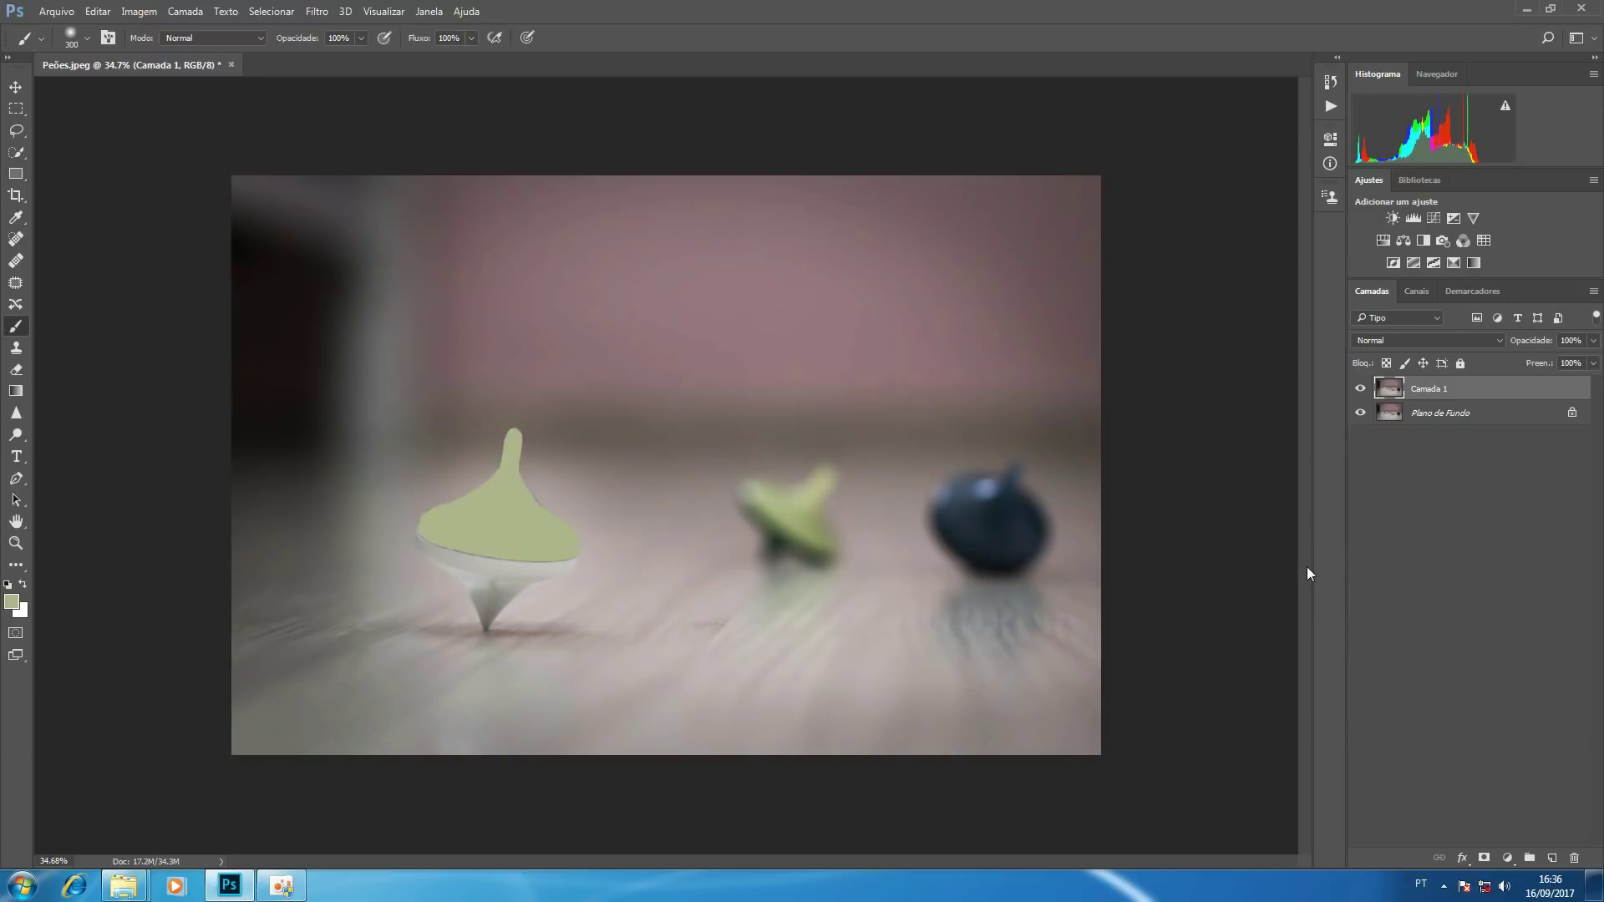
pyautogui.hotkey('ctrl', 'z')
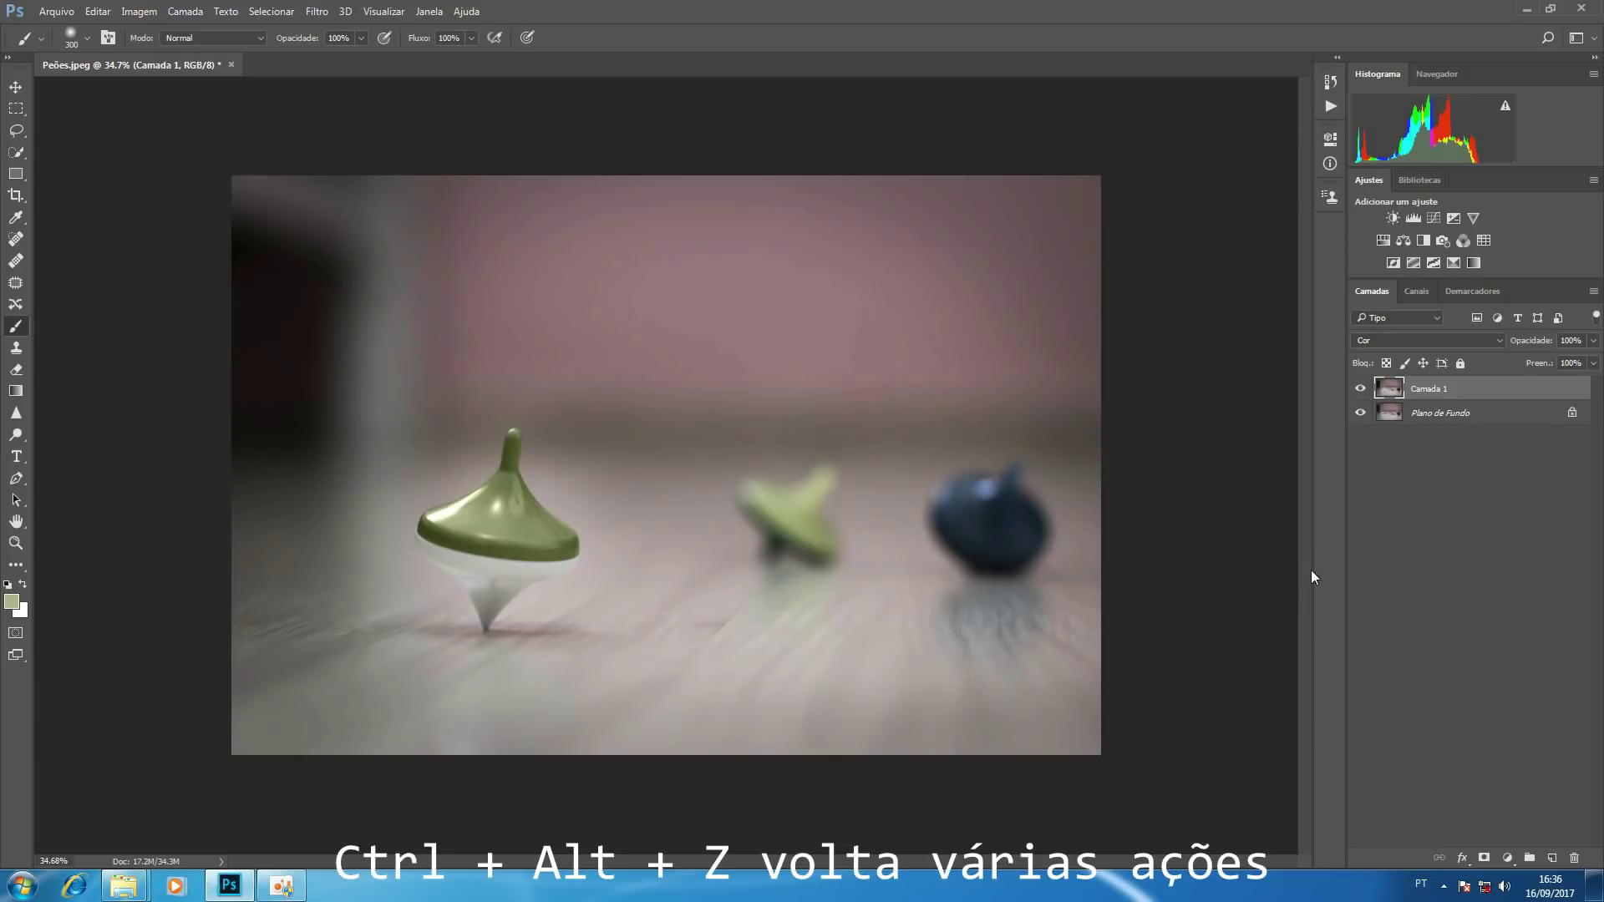
# Step: Step back through the history to before the green paint, restoring the purple spinning top with its selection
pyautogui.hotkey('ctrl', 'alt', 'z')
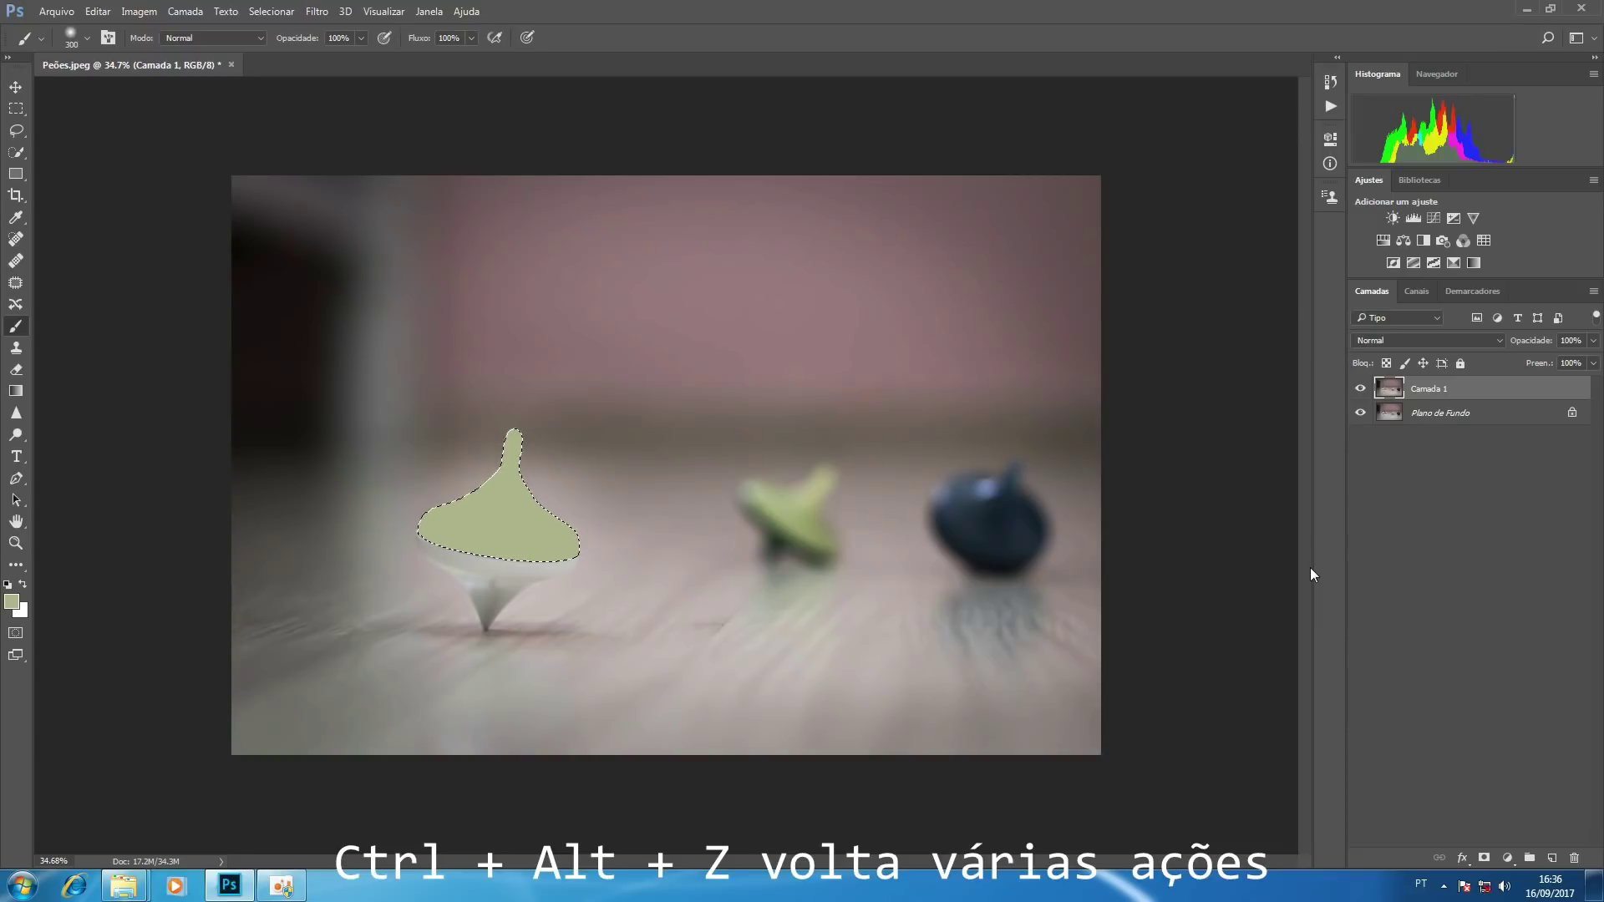
pyautogui.hotkey('ctrl', 'alt', 'z')
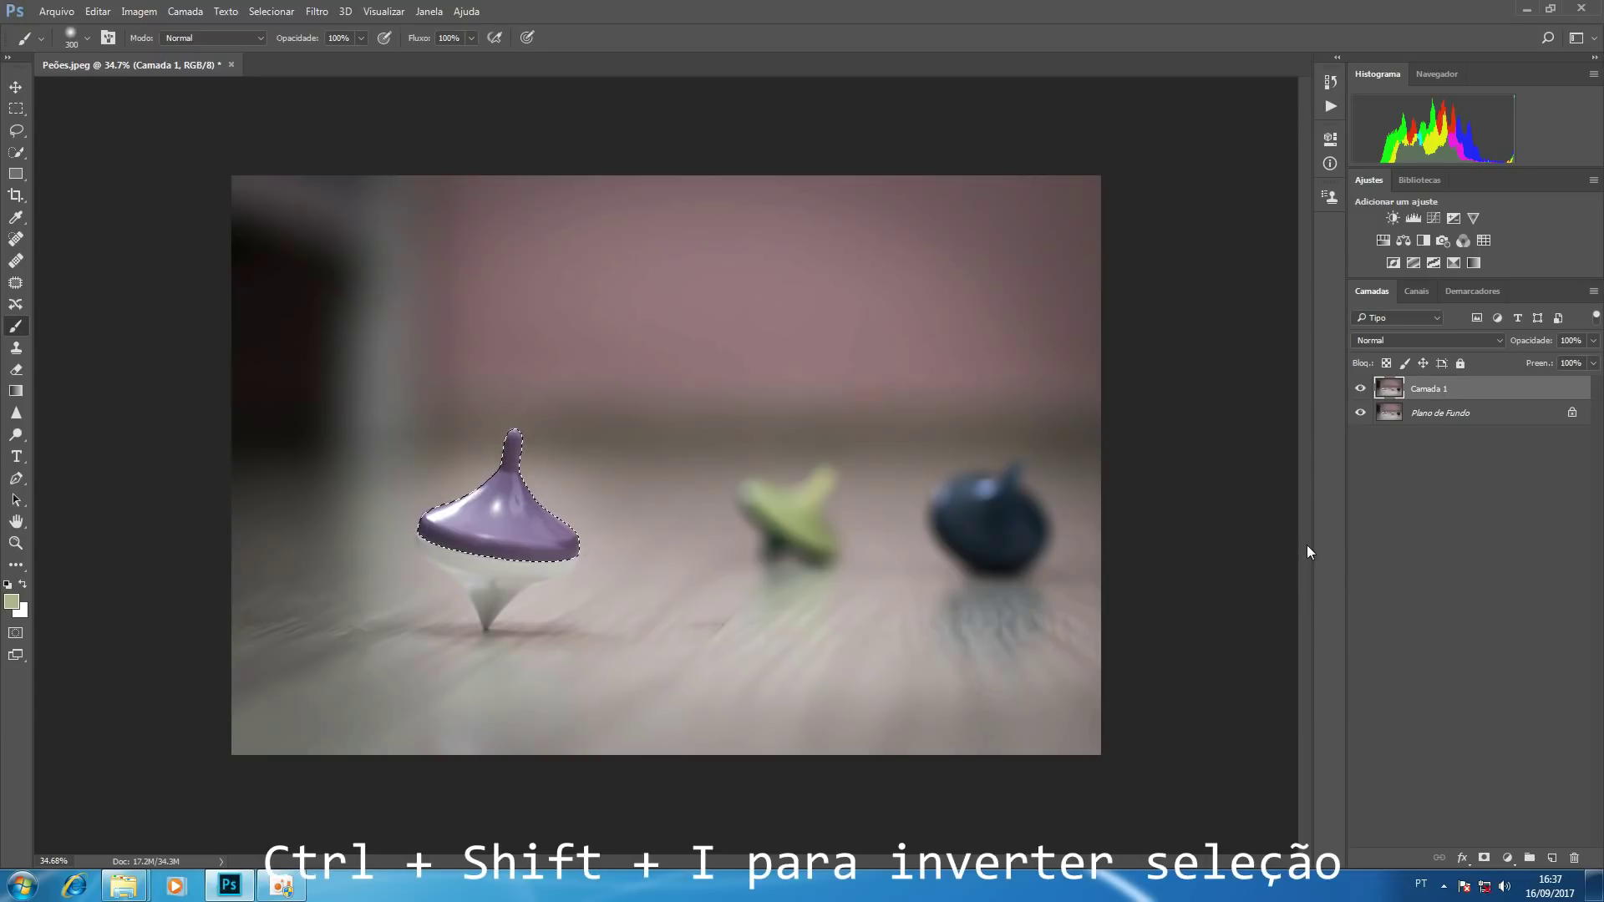
# Step: Invert the selection to desaturate everything around the purple part of the spinning top, and deselect
pyautogui.hotkey('ctrl', 'shift', 'i')
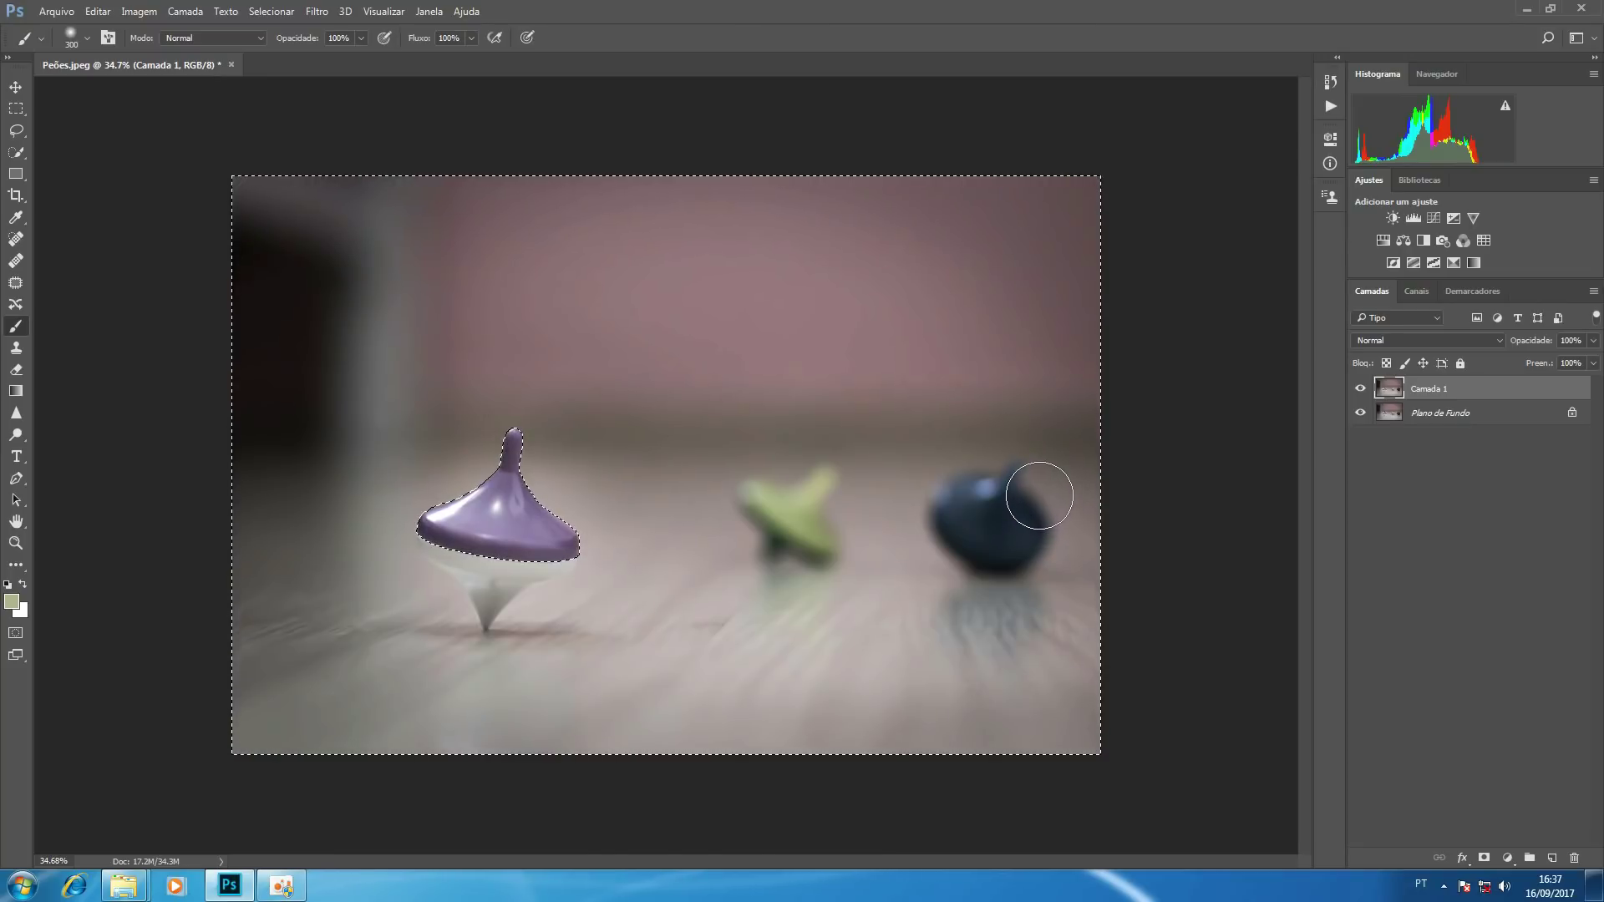
pyautogui.hotkey('ctrl', 'shift', 'u')
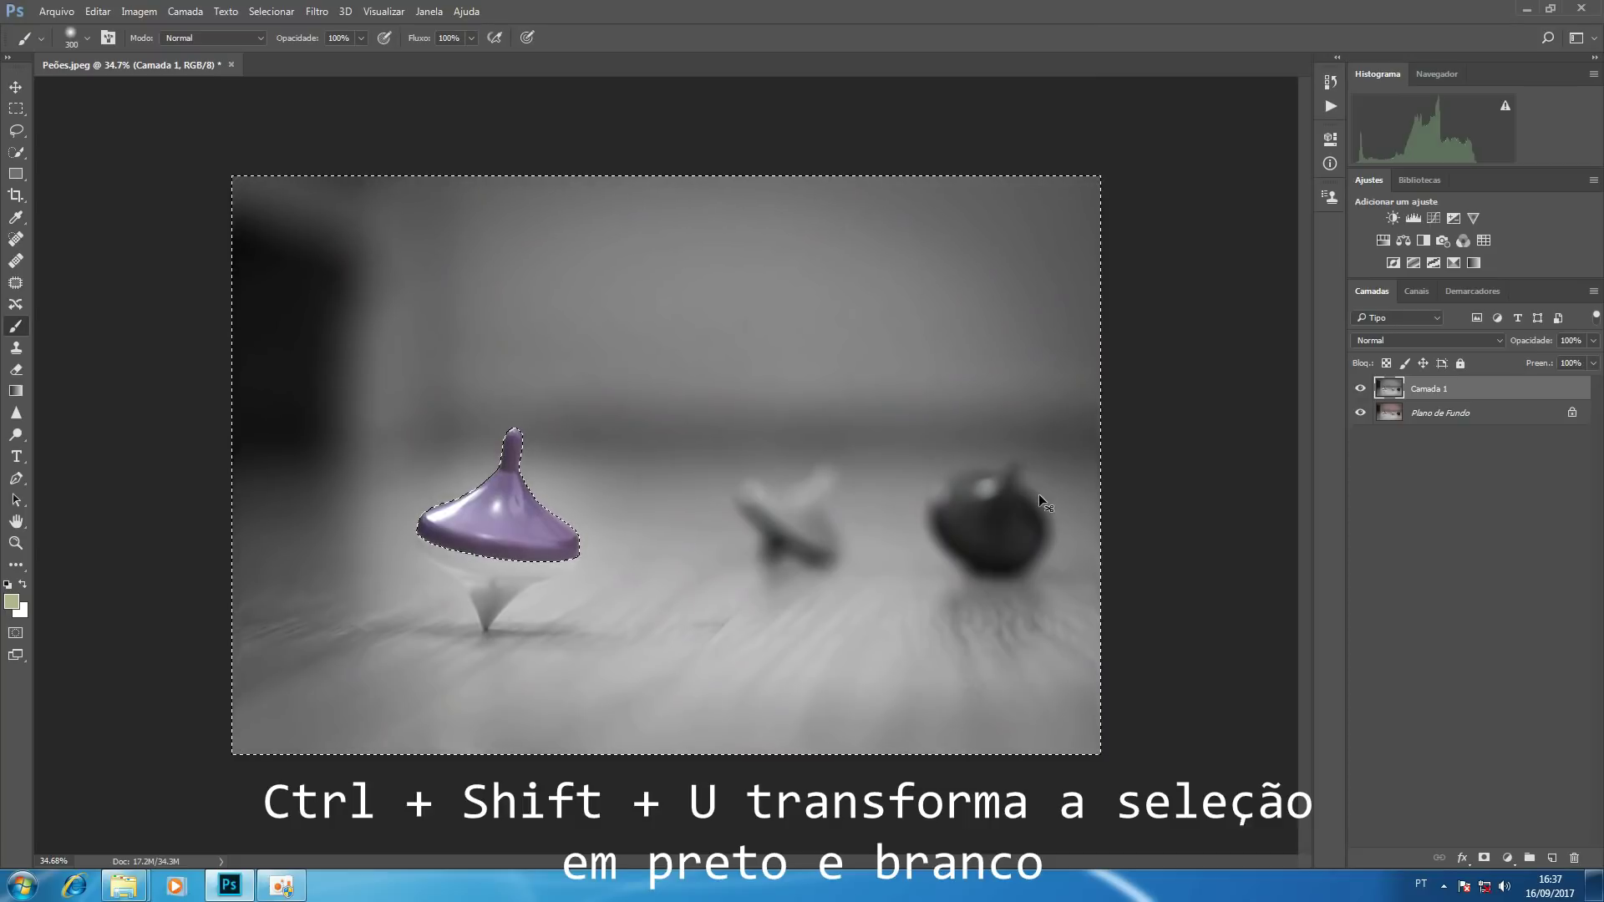
pyautogui.hotkey('ctrl', 'd')
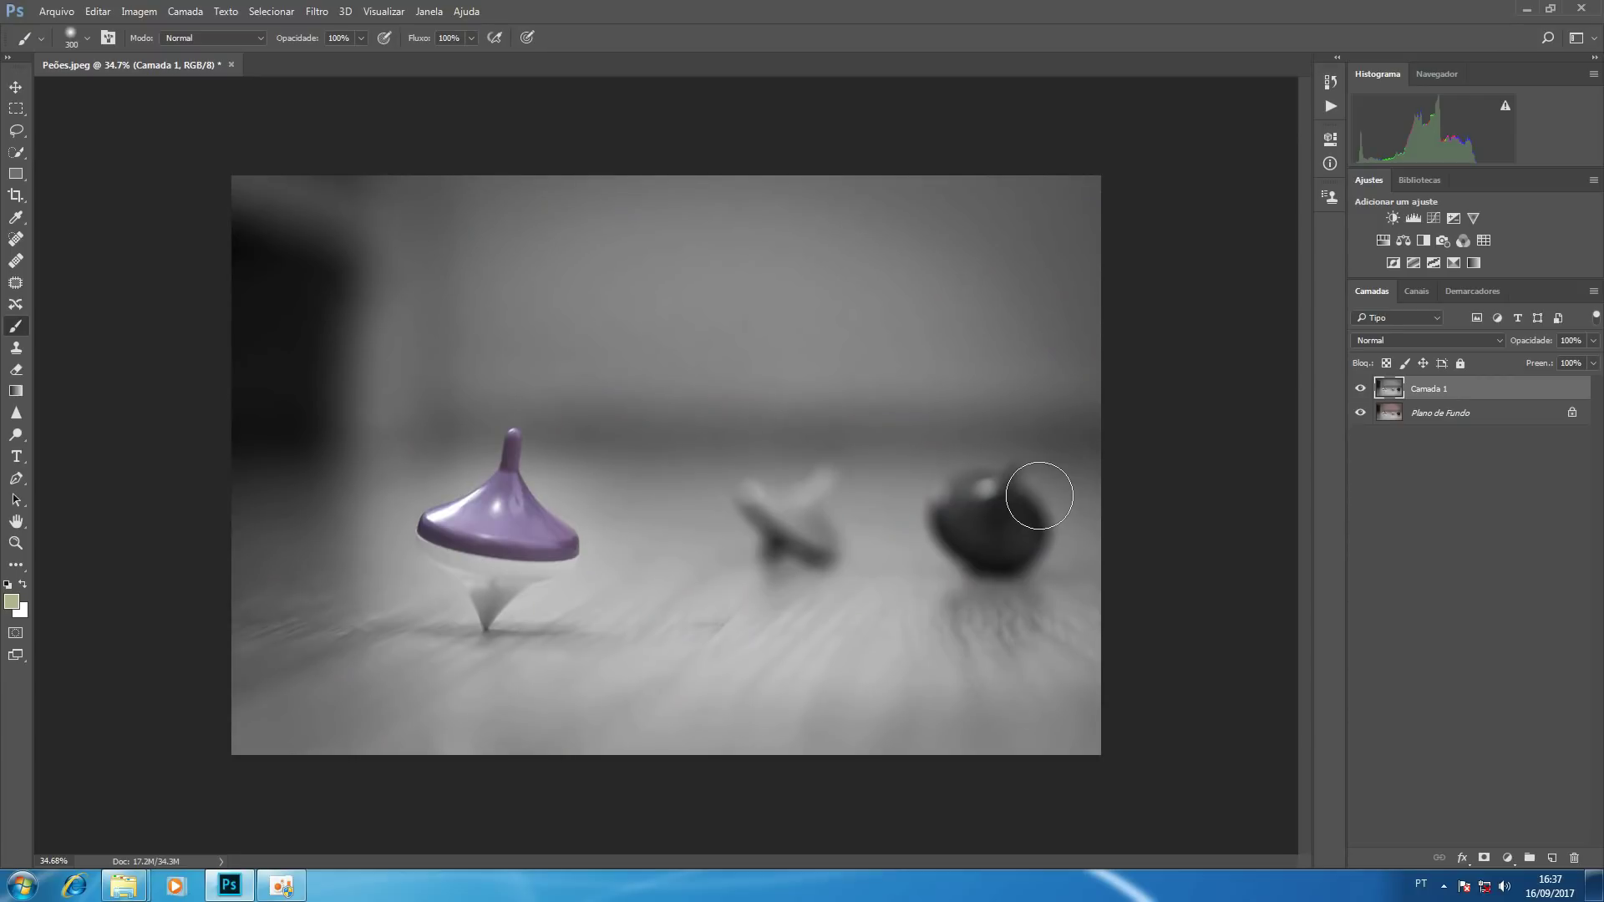
# Step: Trace a closed Pen path around the whole front spinning top, including its white base, and convert it to a selection
pyautogui.press('z')
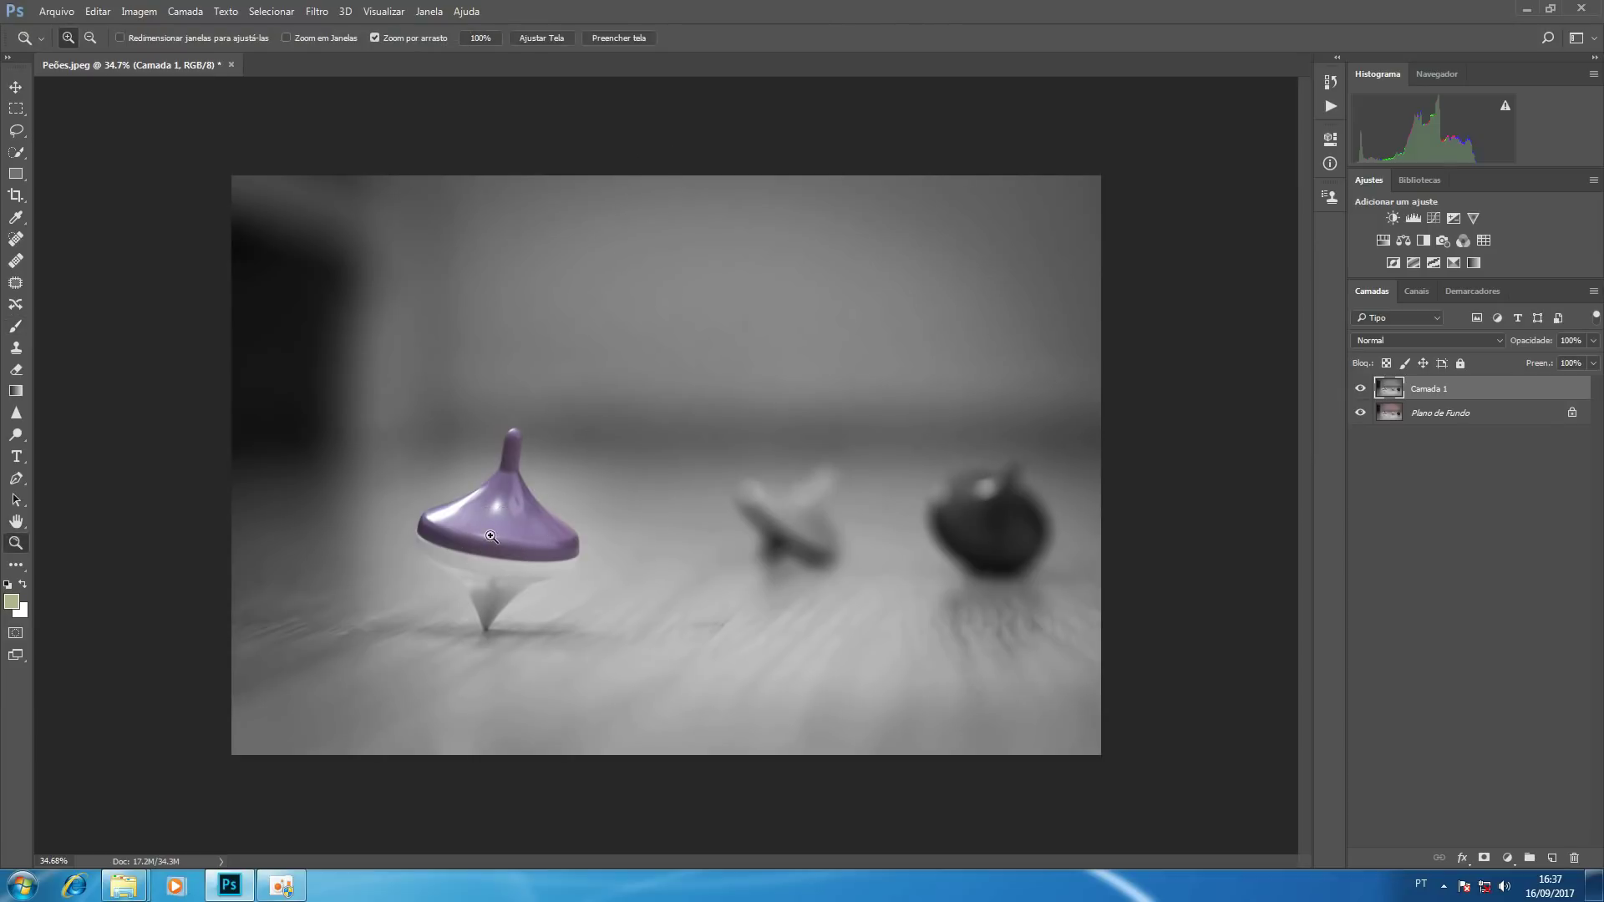
pyautogui.moveTo(490, 536); pyautogui.dragTo(552, 565)
pyautogui.press('b')
pyautogui.press('p')
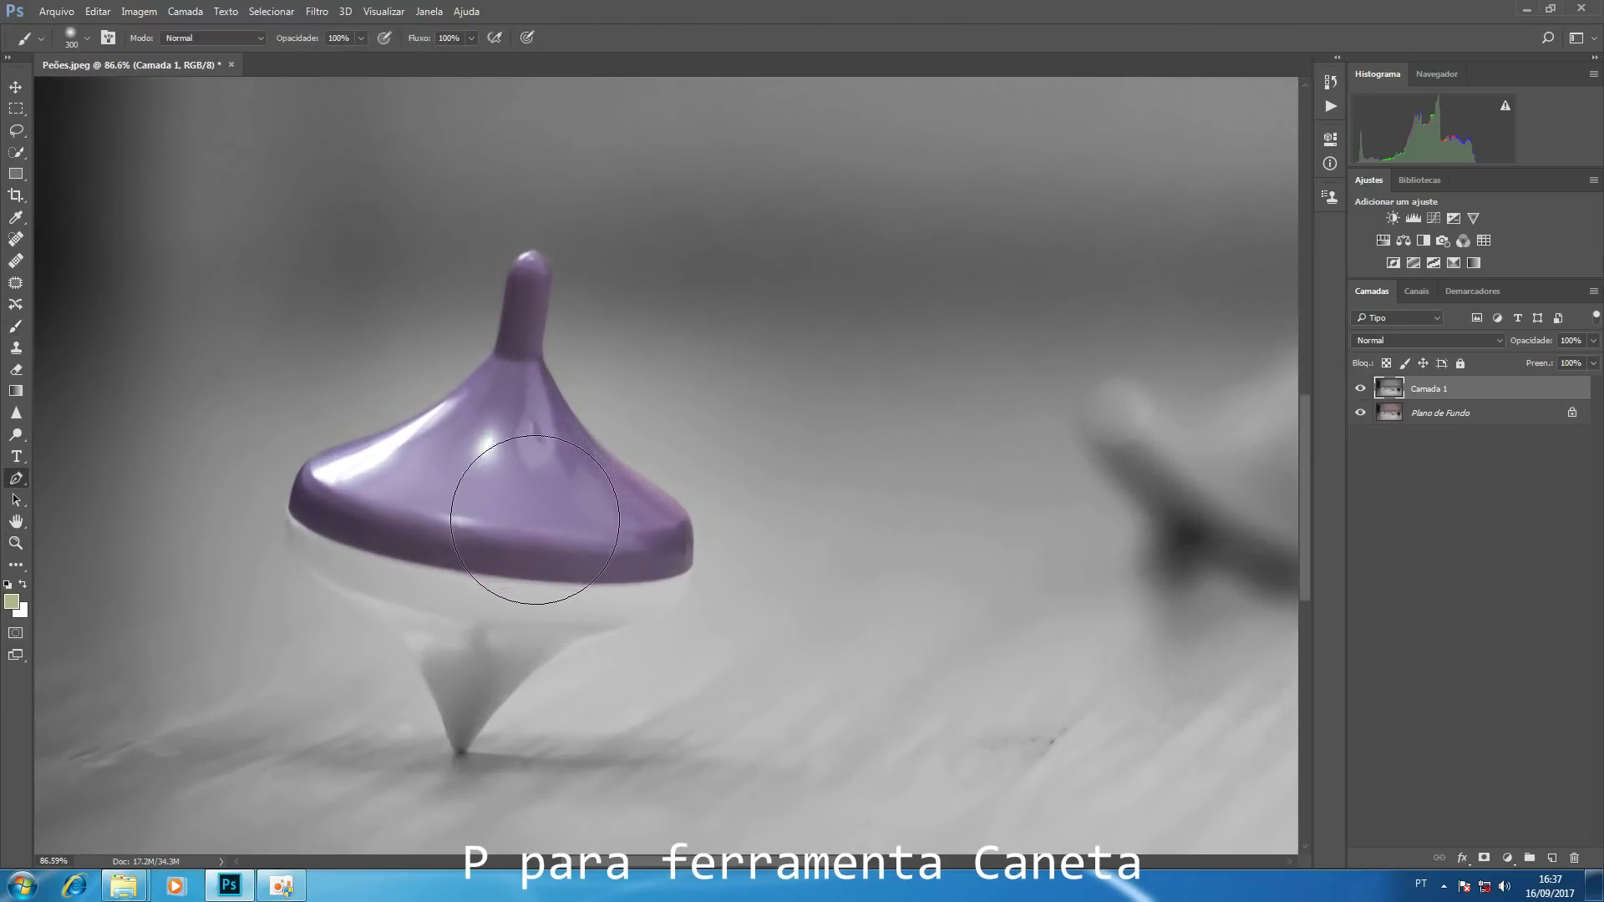
pyautogui.click(464, 752)
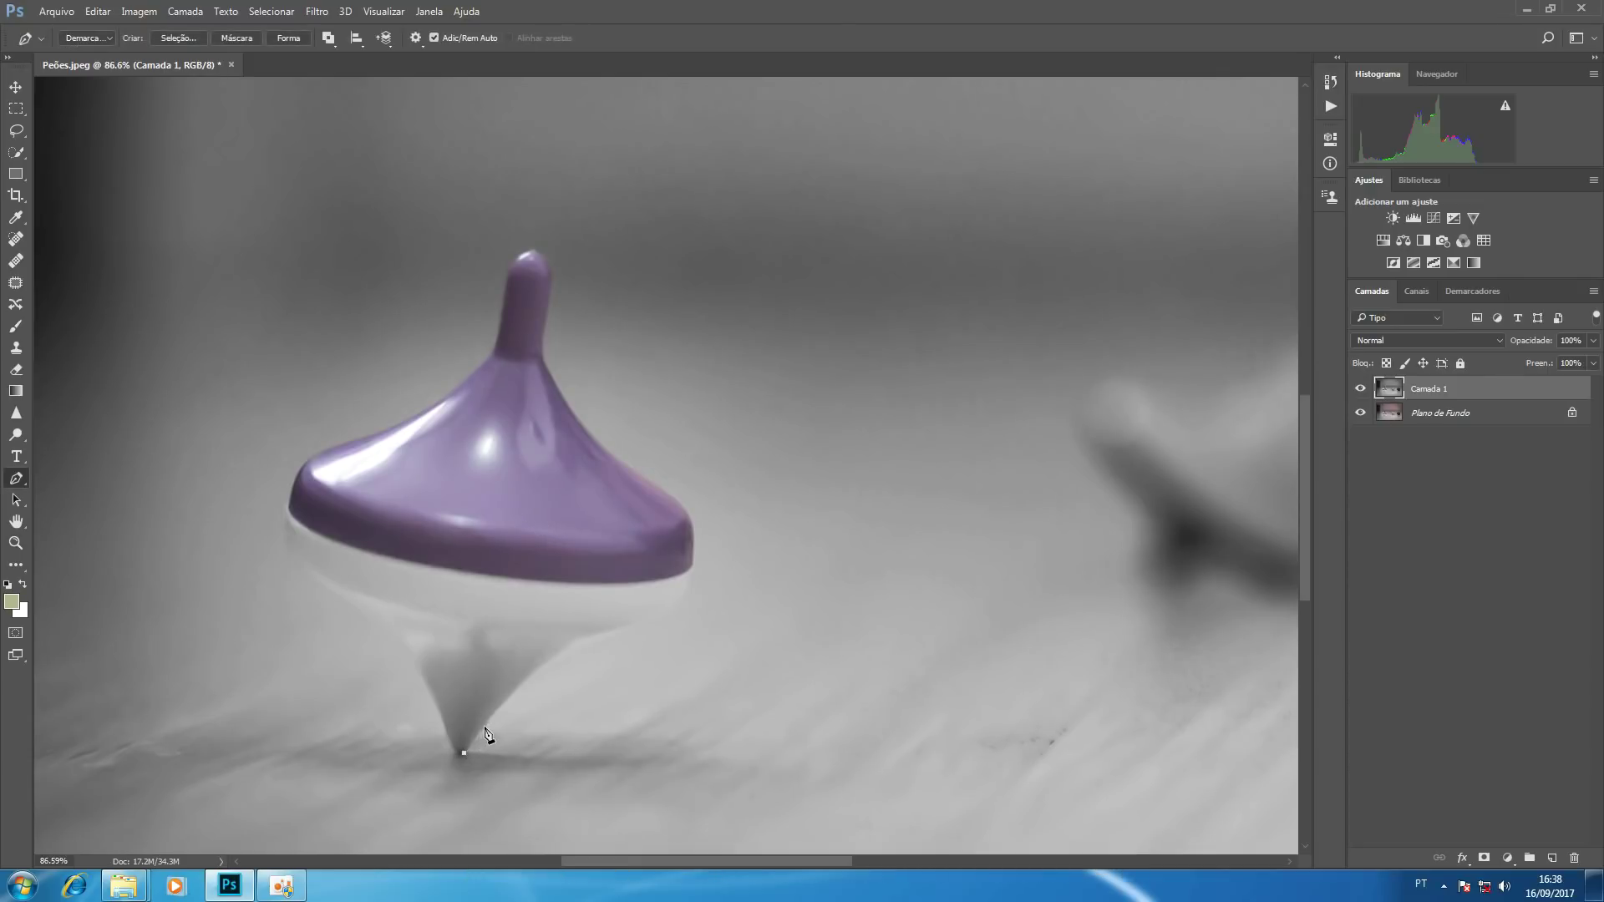
pyautogui.click(485, 725)
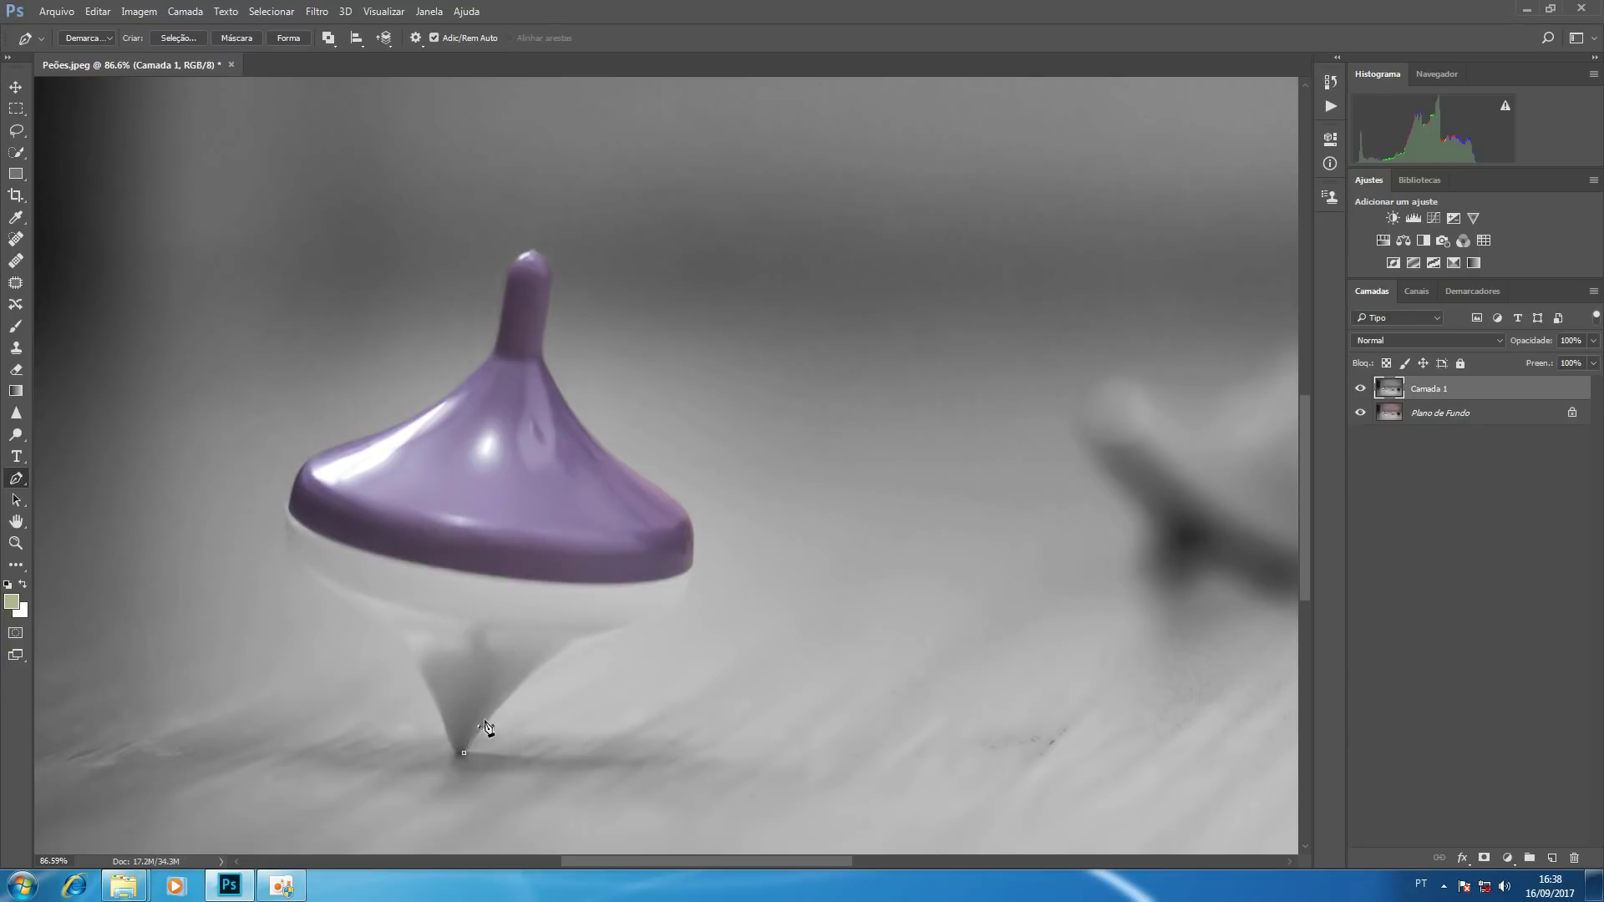
pyautogui.click(527, 676)
pyautogui.click(580, 640)
pyautogui.click(662, 617)
pyautogui.click(691, 567)
pyautogui.click(692, 529)
pyautogui.moveTo(669, 494); pyautogui.dragTo(654, 490)
pyautogui.click(594, 435)
pyautogui.click(562, 393)
pyautogui.click(543, 357)
pyautogui.click(545, 329)
pyautogui.click(552, 273)
pyautogui.click(510, 265)
pyautogui.click(498, 343)
pyautogui.click(421, 412)
pyautogui.click(320, 454)
pyautogui.click(289, 506)
pyautogui.moveTo(311, 566); pyautogui.dragTo(347, 633)
pyautogui.click(340, 588)
pyautogui.click(377, 608)
pyautogui.click(427, 683)
pyautogui.moveTo(464, 752); pyautogui.dragTo(467, 763)
pyautogui.hotkey('ctrl', 'Return')
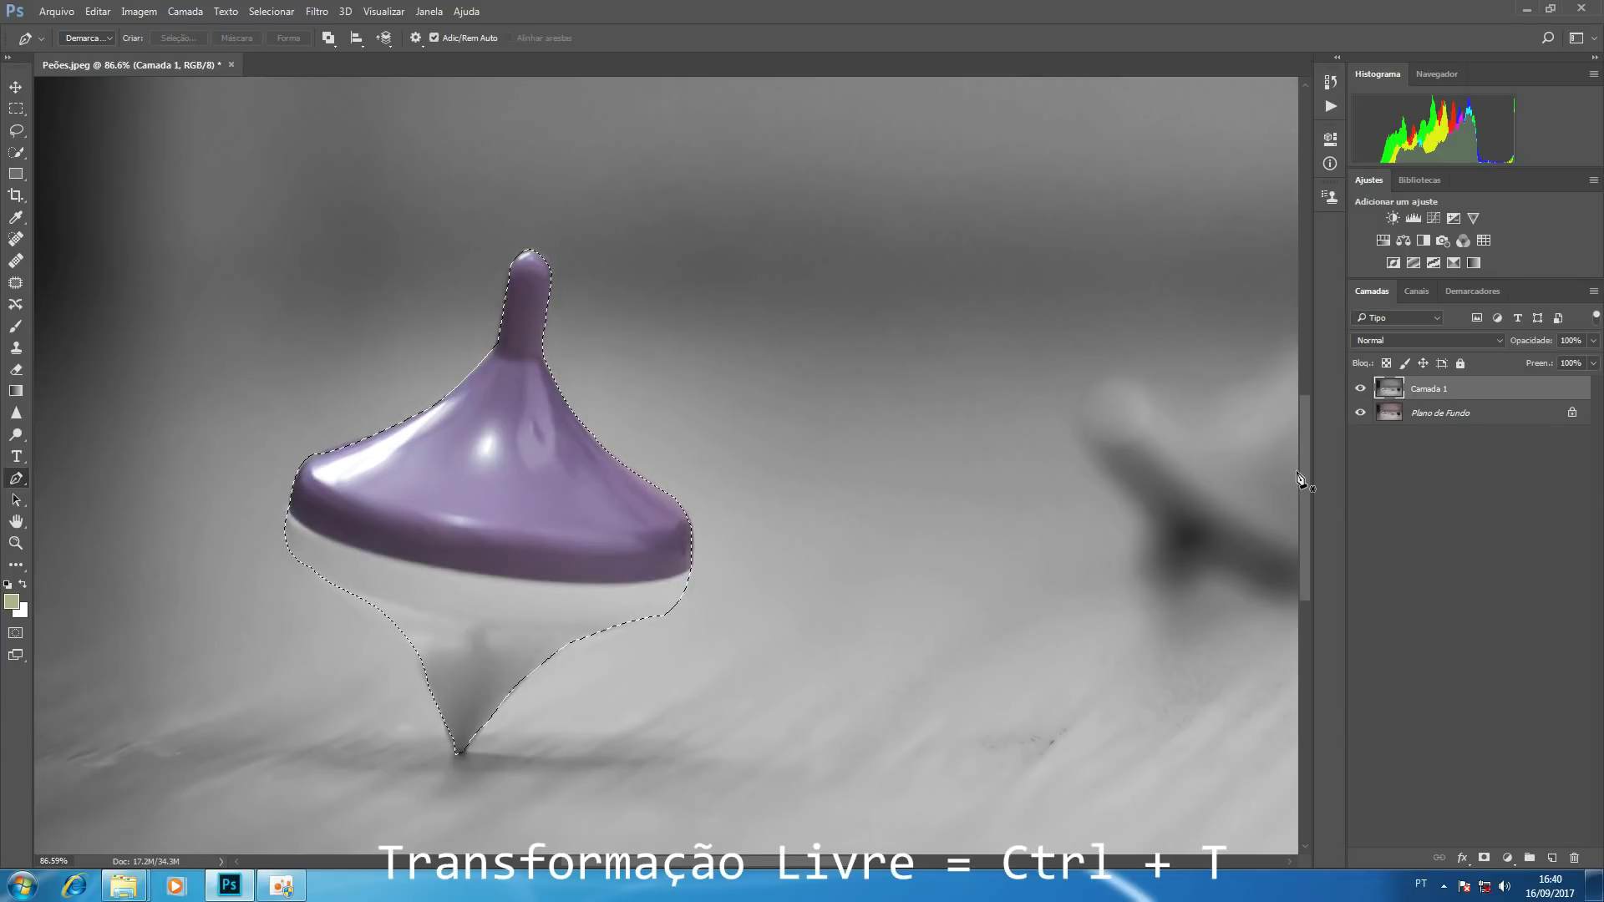
# Step: Free-transform the selected spinning top to about 159% width and 134% height, shift it over the original, apply and deselect
pyautogui.hotkey('ctrl', 't')
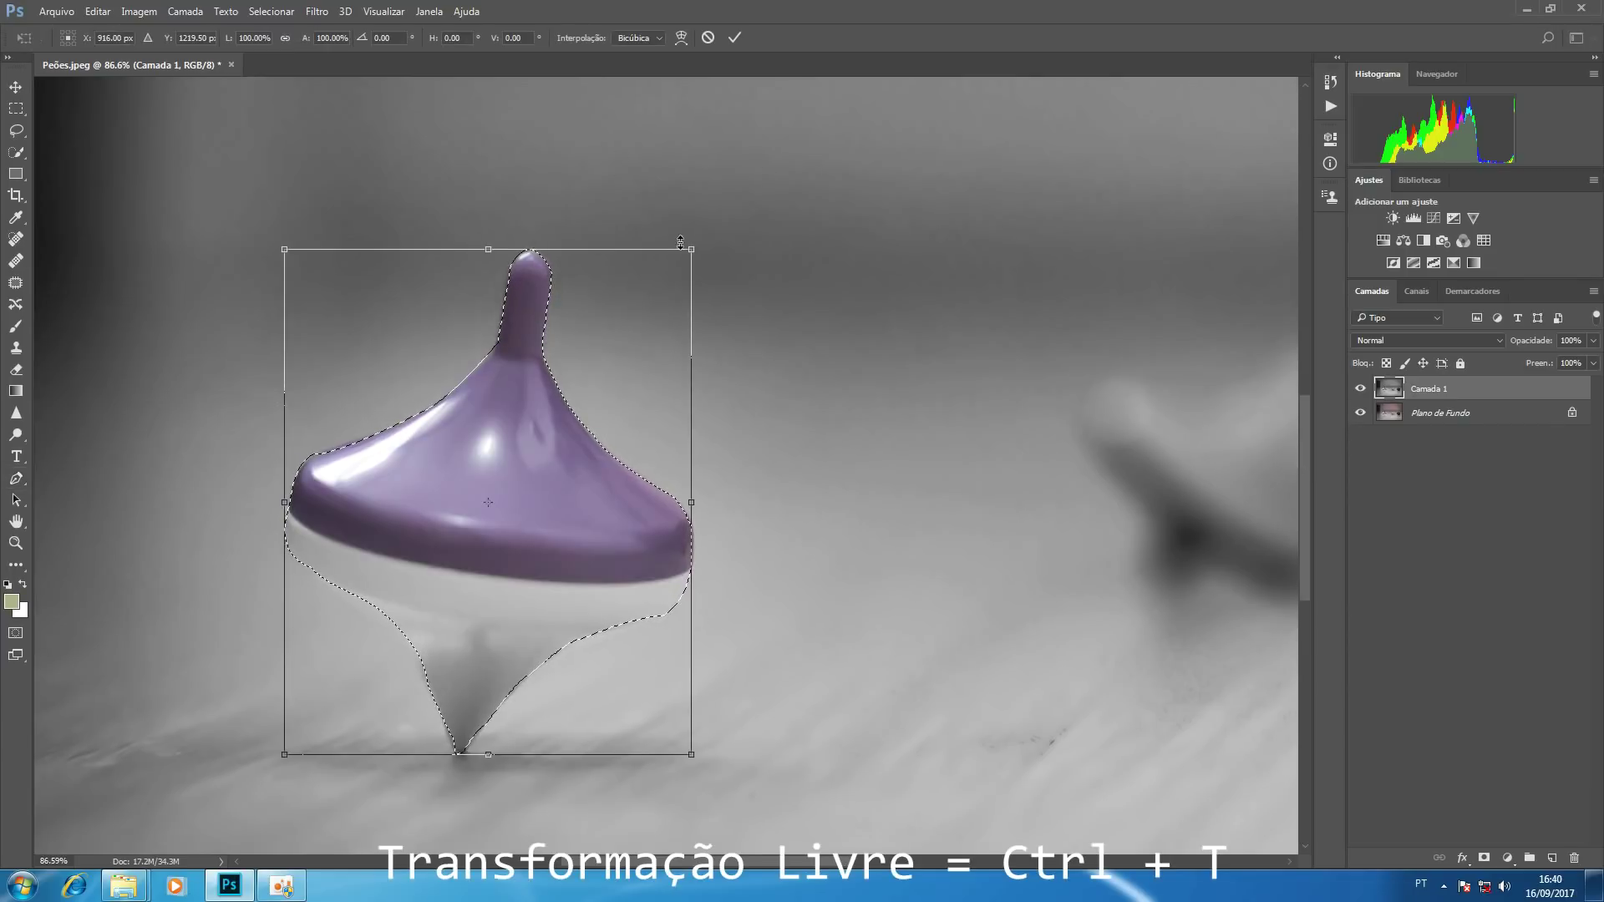
pyautogui.moveTo(692, 244); pyautogui.dragTo(933, 78)
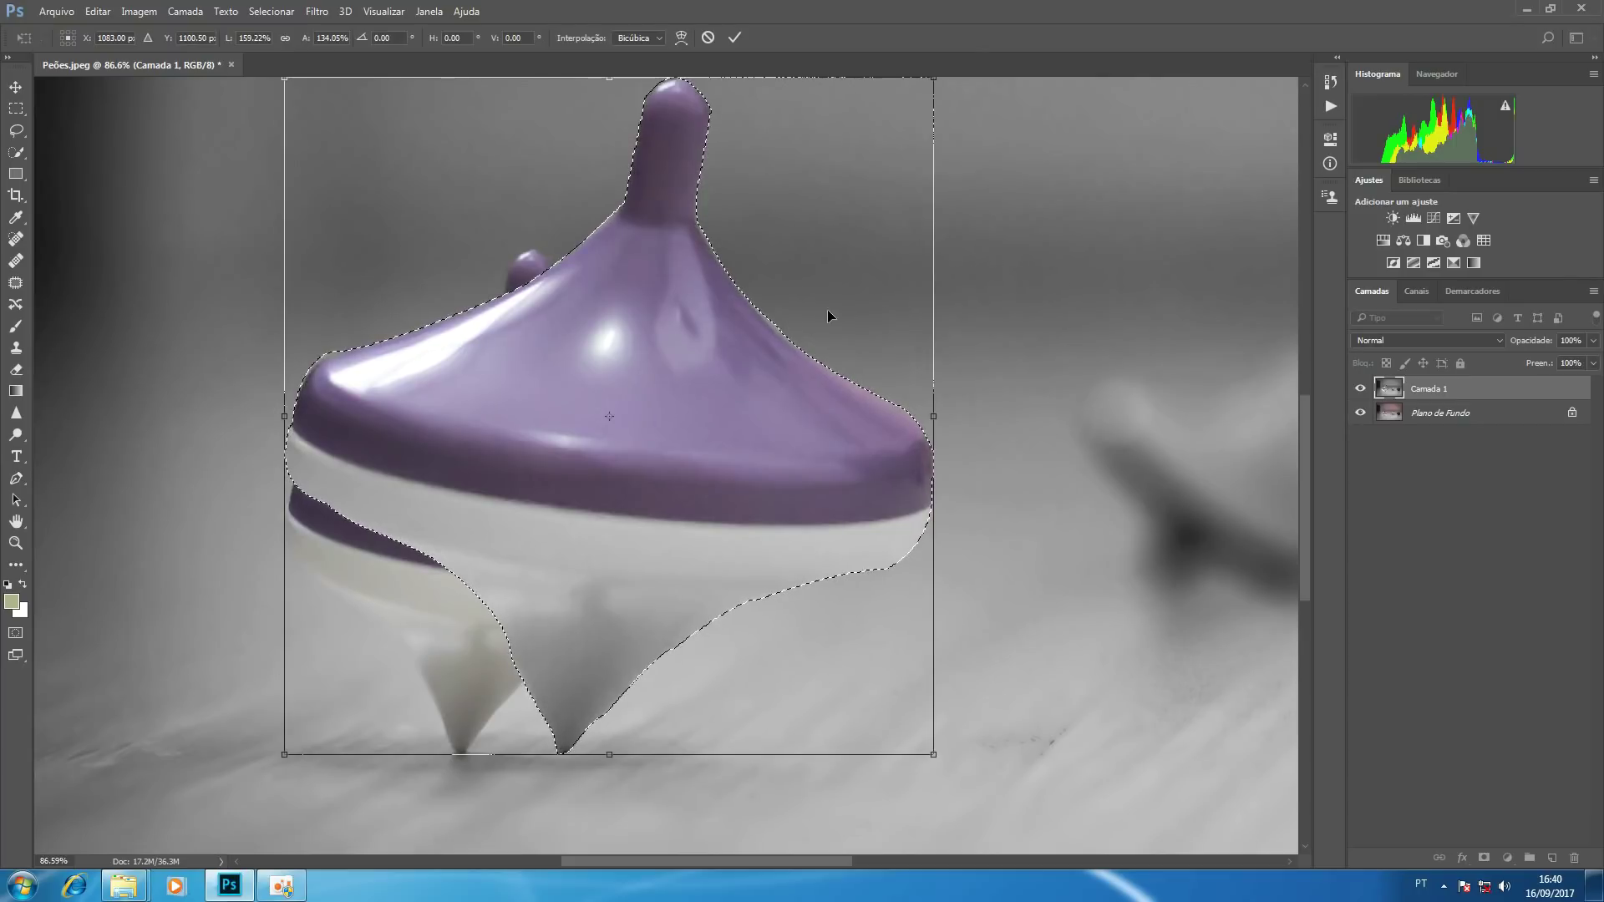
pyautogui.moveTo(652, 369); pyautogui.dragTo(574, 373)
pyautogui.press('p')
pyautogui.press('Return')
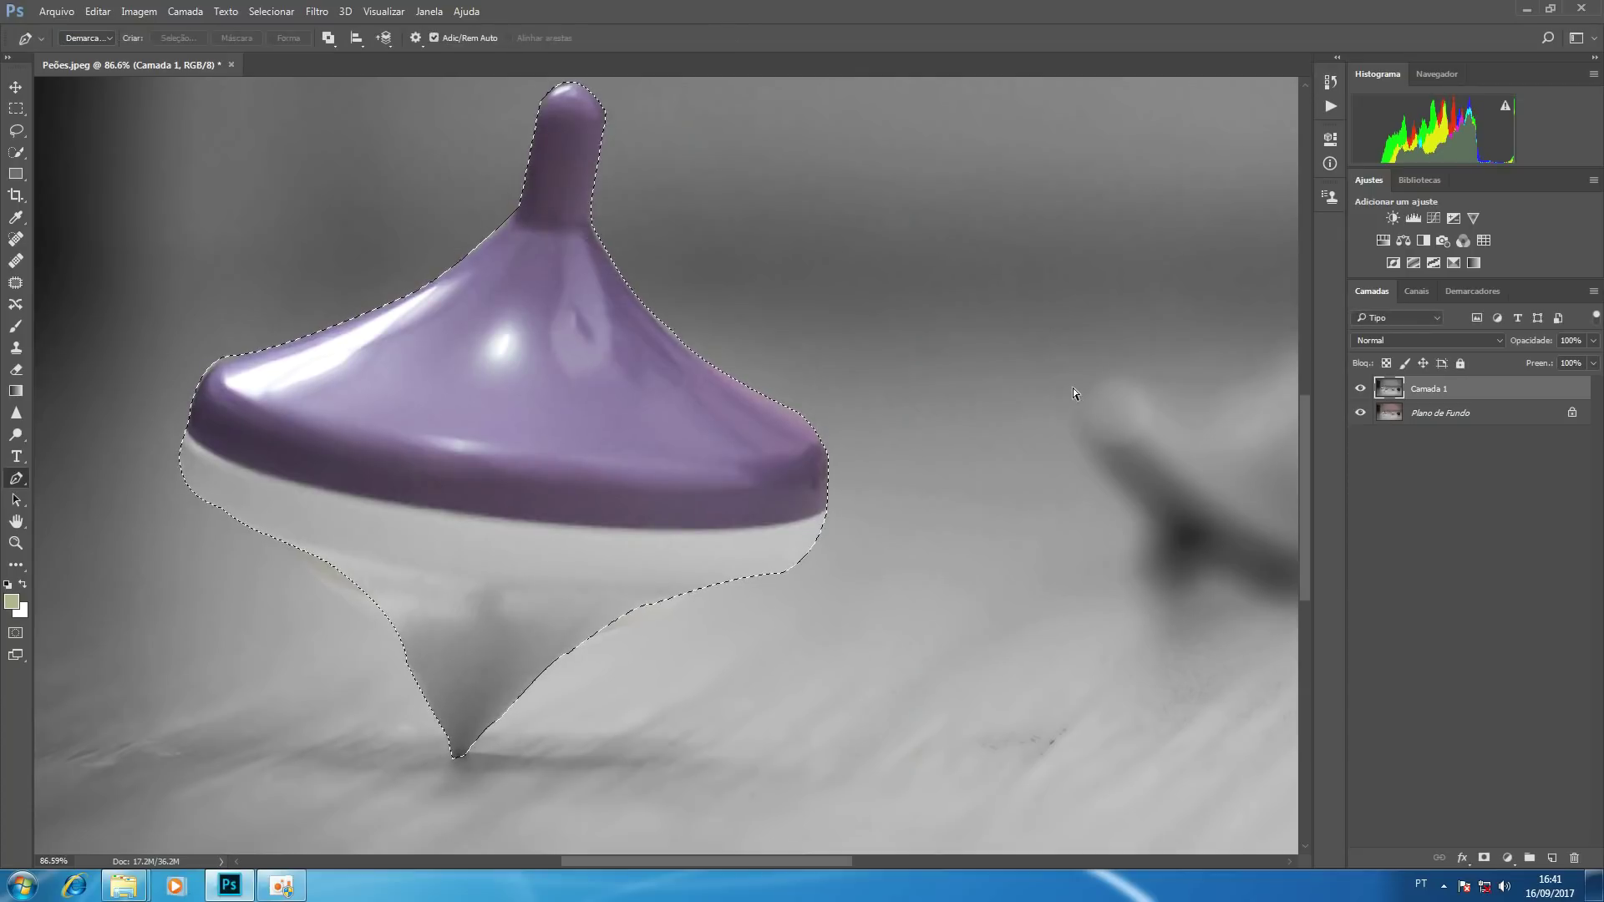
pyautogui.hotkey('ctrl', '0')
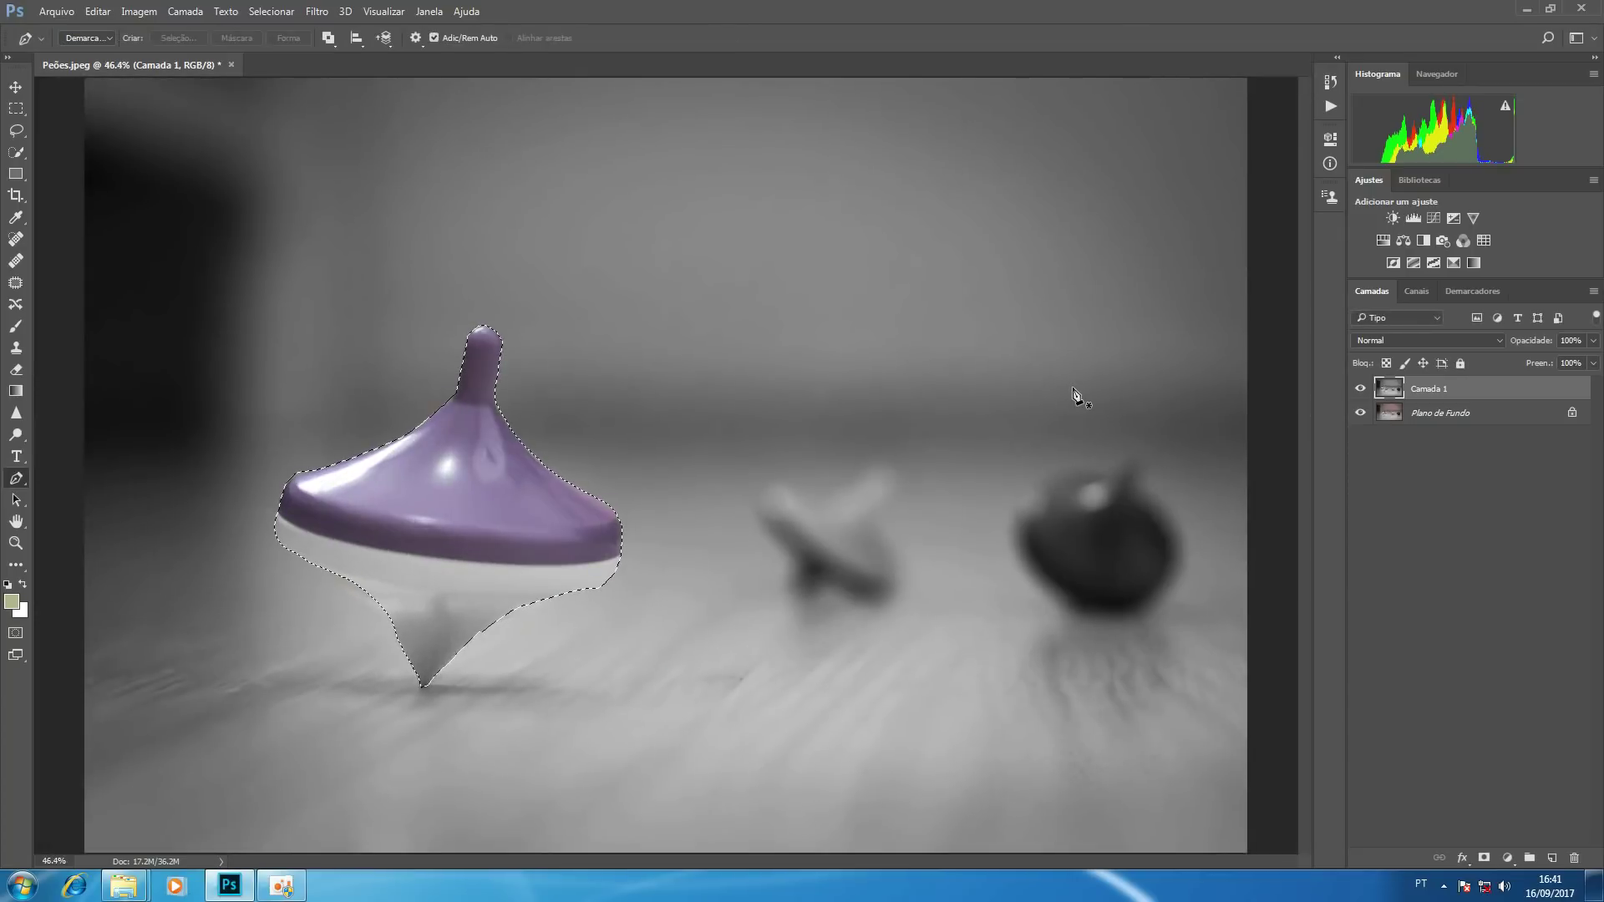
pyautogui.hotkey('ctrl', 'd')
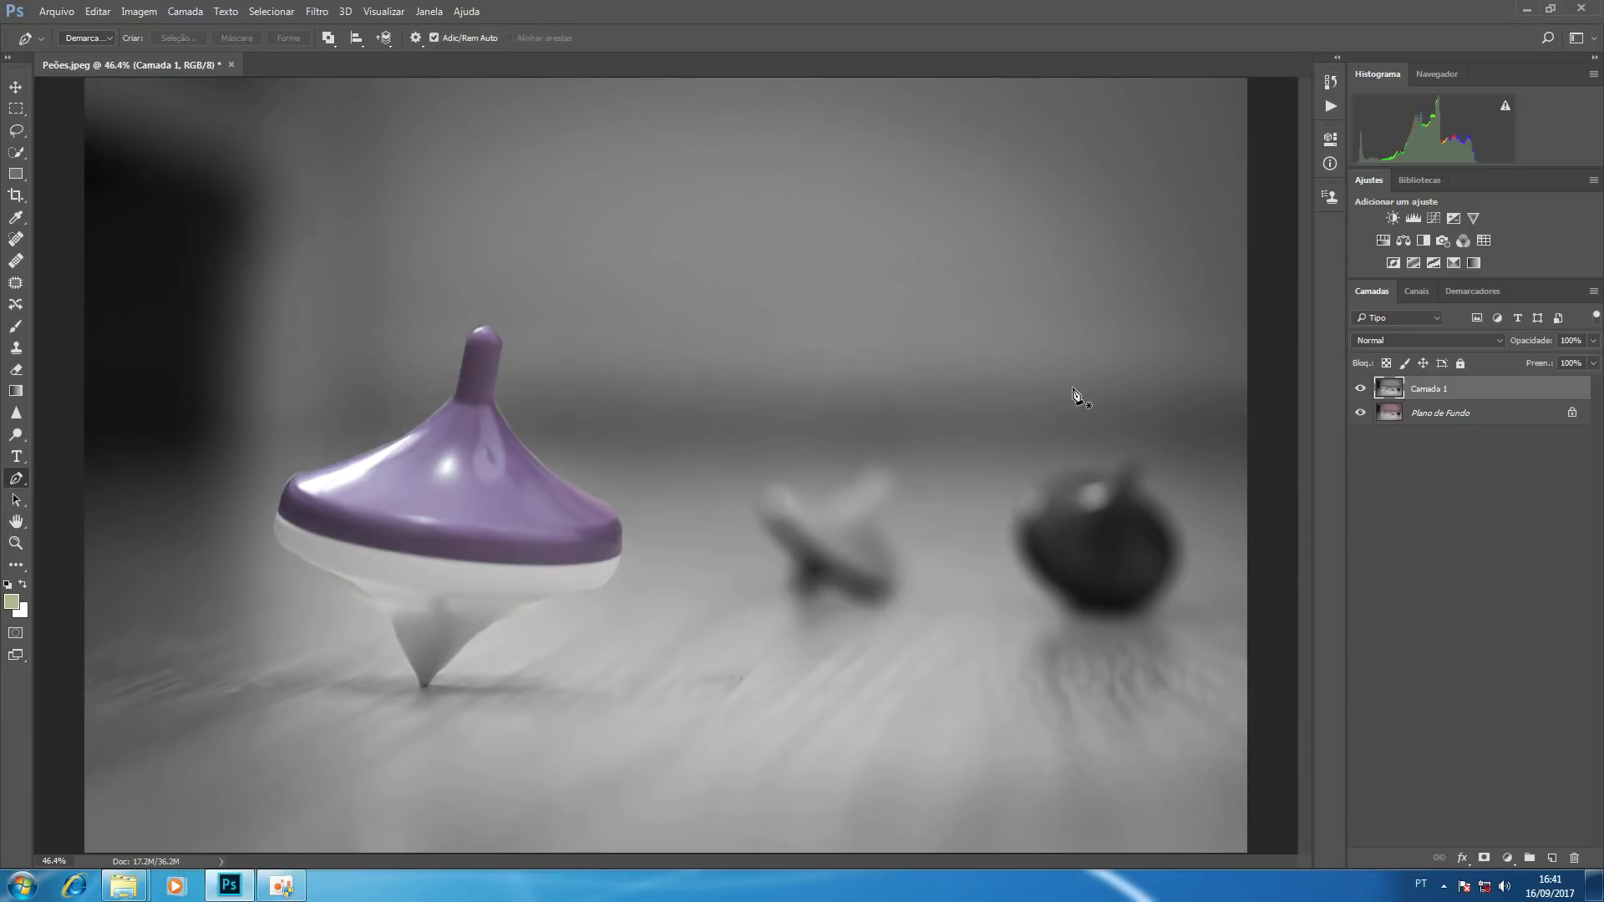
# Step: Add the white 30 pt title "Tratando Foto" in Poplar Std above the spinning tops
pyautogui.press('v')
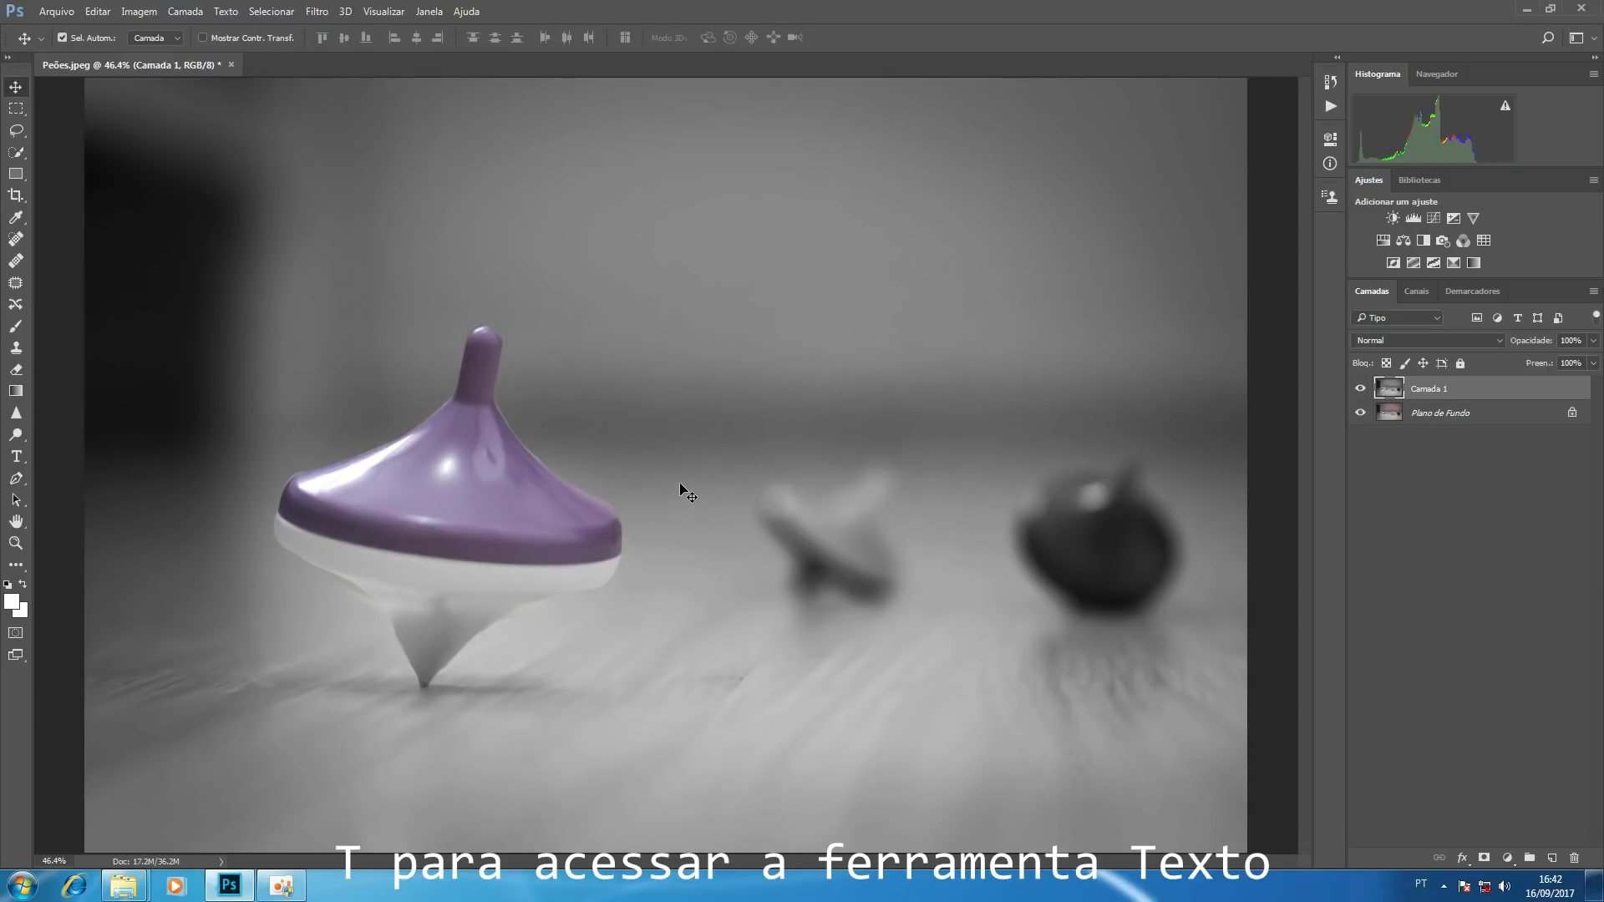
pyautogui.press('t')
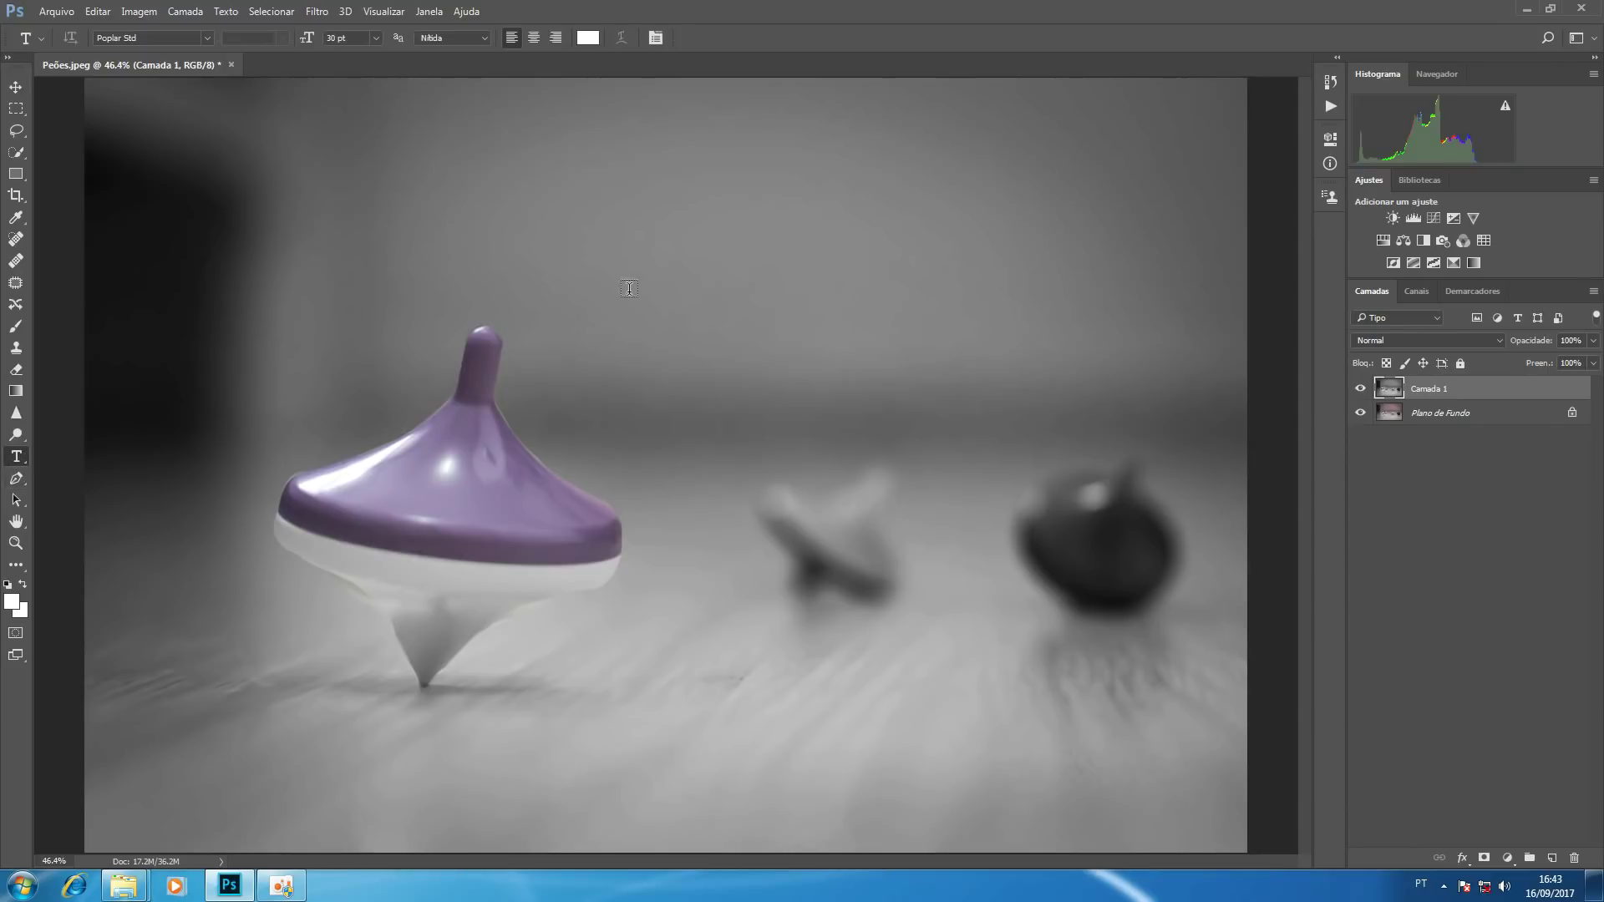
pyautogui.click(641, 232)
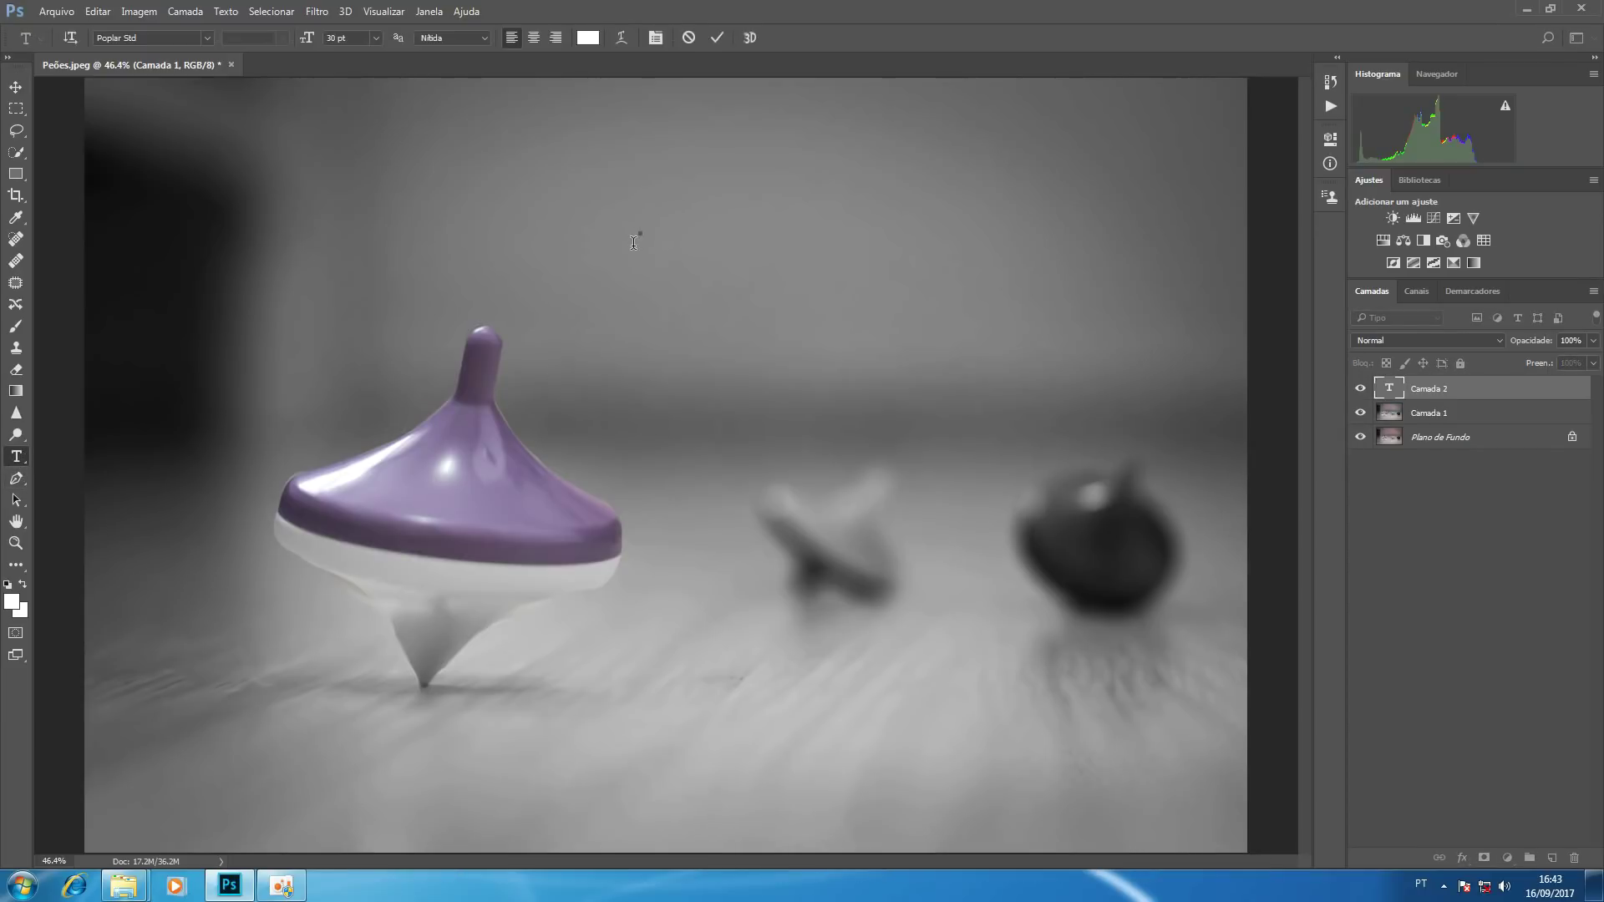
pyautogui.write('Trata')
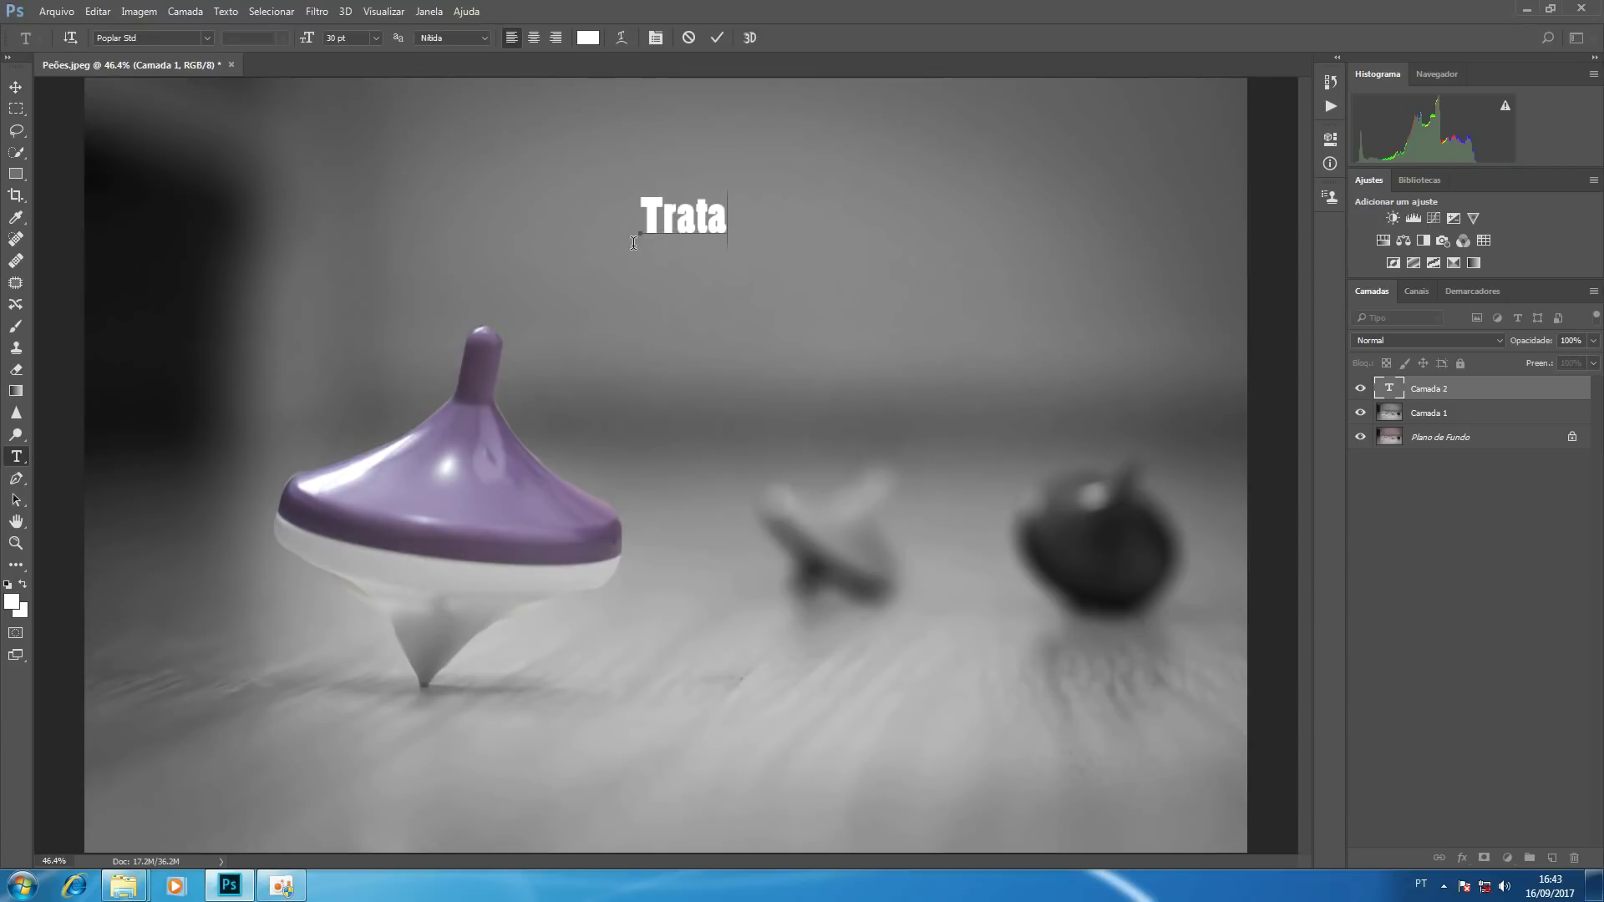
pyautogui.write('ndo Foto')
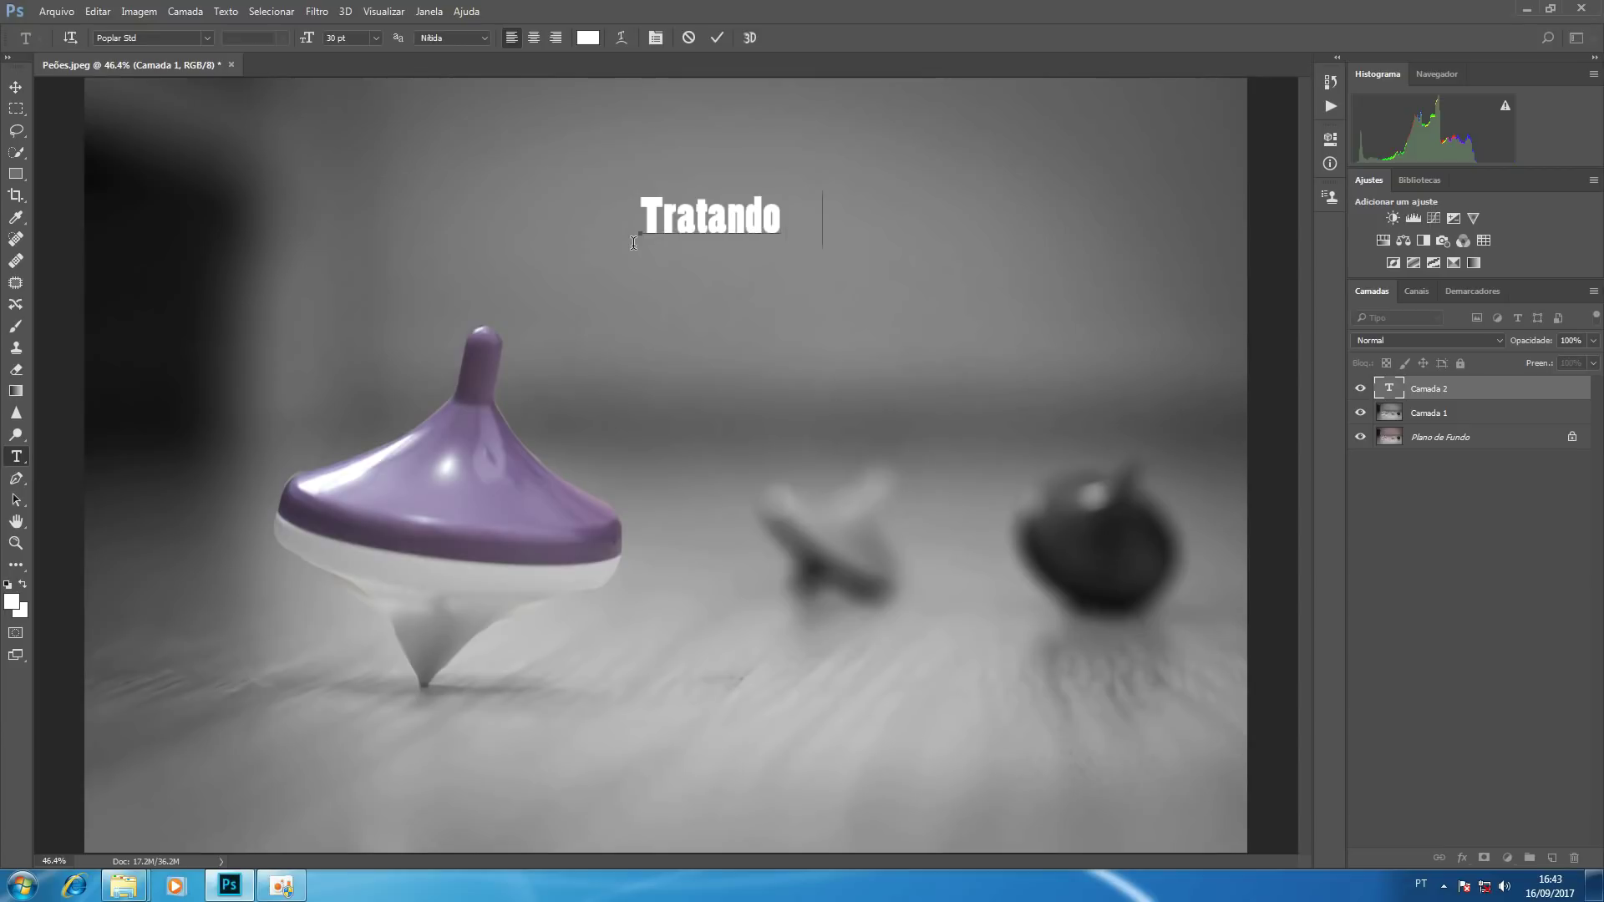
# Step: Select the whole title, enlarge its font size to 59 pt and commit the text
pyautogui.hotkey('shift', 'Left')
pyautogui.hotkey('shift', 'Left')
pyautogui.hotkey('shift', 'Left')
pyautogui.hotkey('shift', 'Left')
pyautogui.hotkey('shift', 'Left')
pyautogui.hotkey('shift', 'Left')
pyautogui.hotkey('shift', 'Left')
pyautogui.hotkey('shift', 'Left')
pyautogui.hotkey('shift', 'Left')
pyautogui.hotkey('shift', 'Left')
pyautogui.hotkey('shift', 'Left')
pyautogui.hotkey('shift', 'Left')
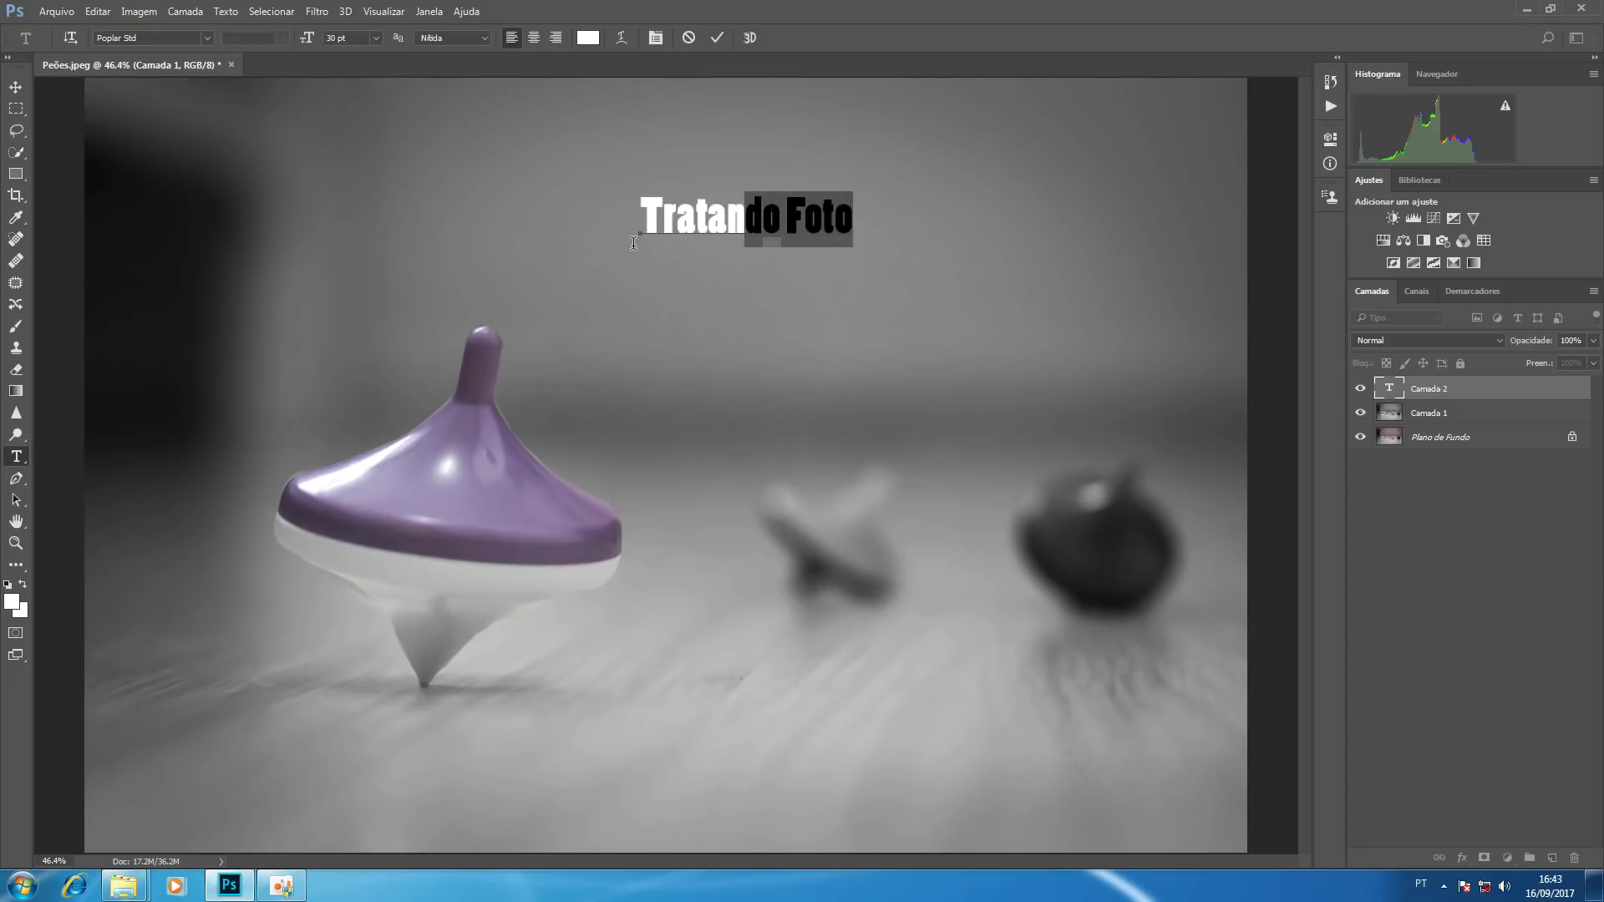
pyautogui.hotkey('shift', 'Left')
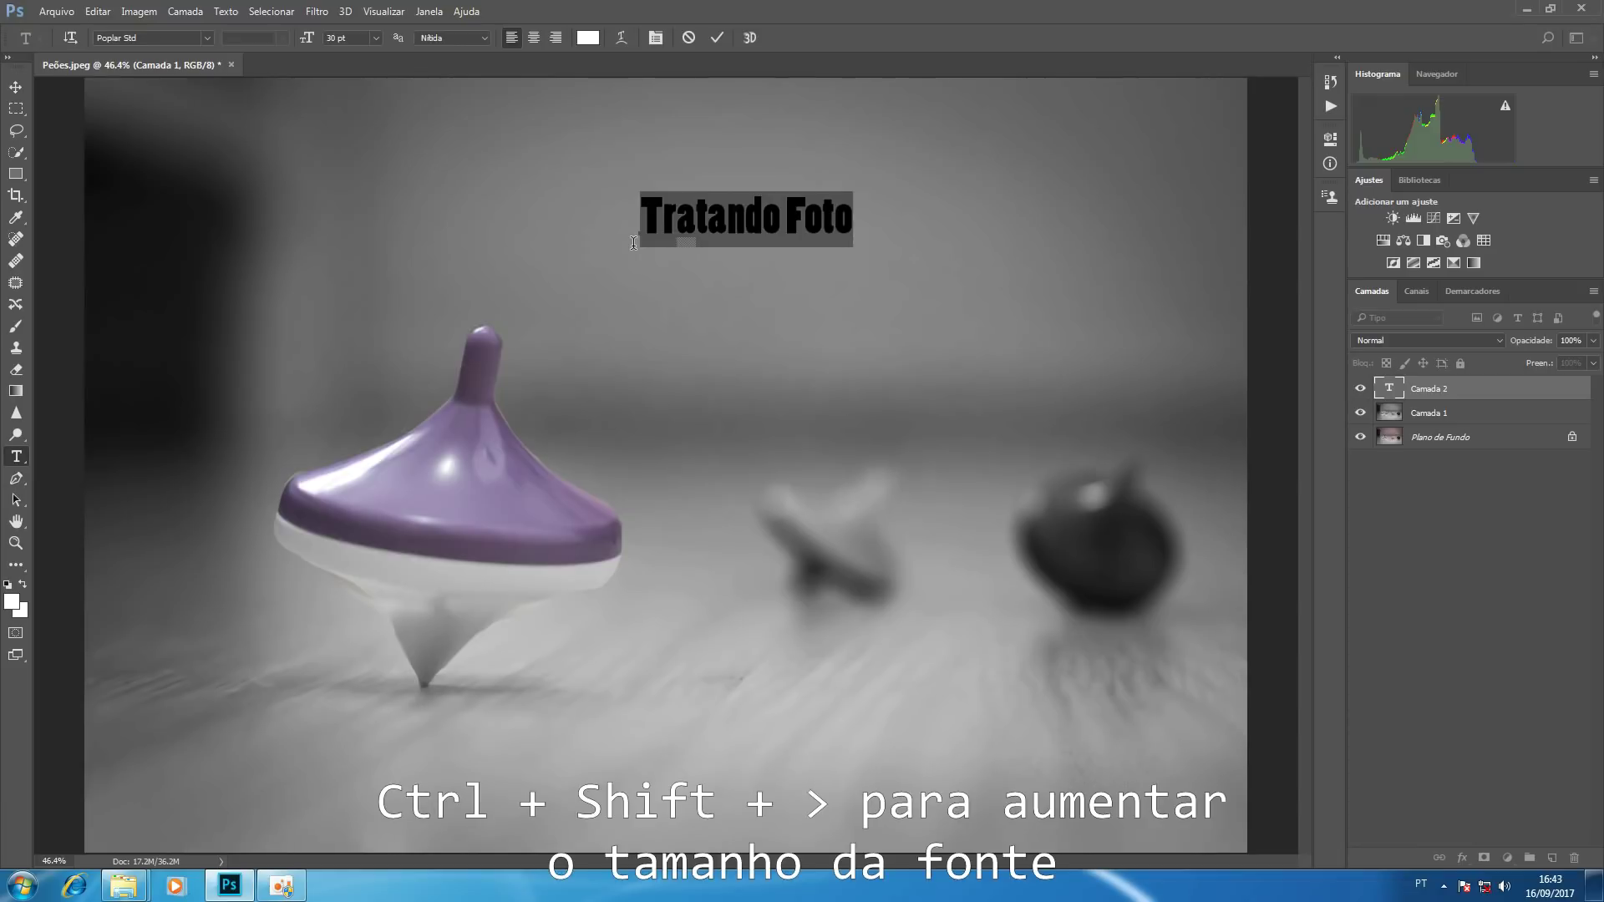
pyautogui.hotkey('ctrl', 'shift', '.')
pyautogui.hotkey('ctrl', 'shift', ',')
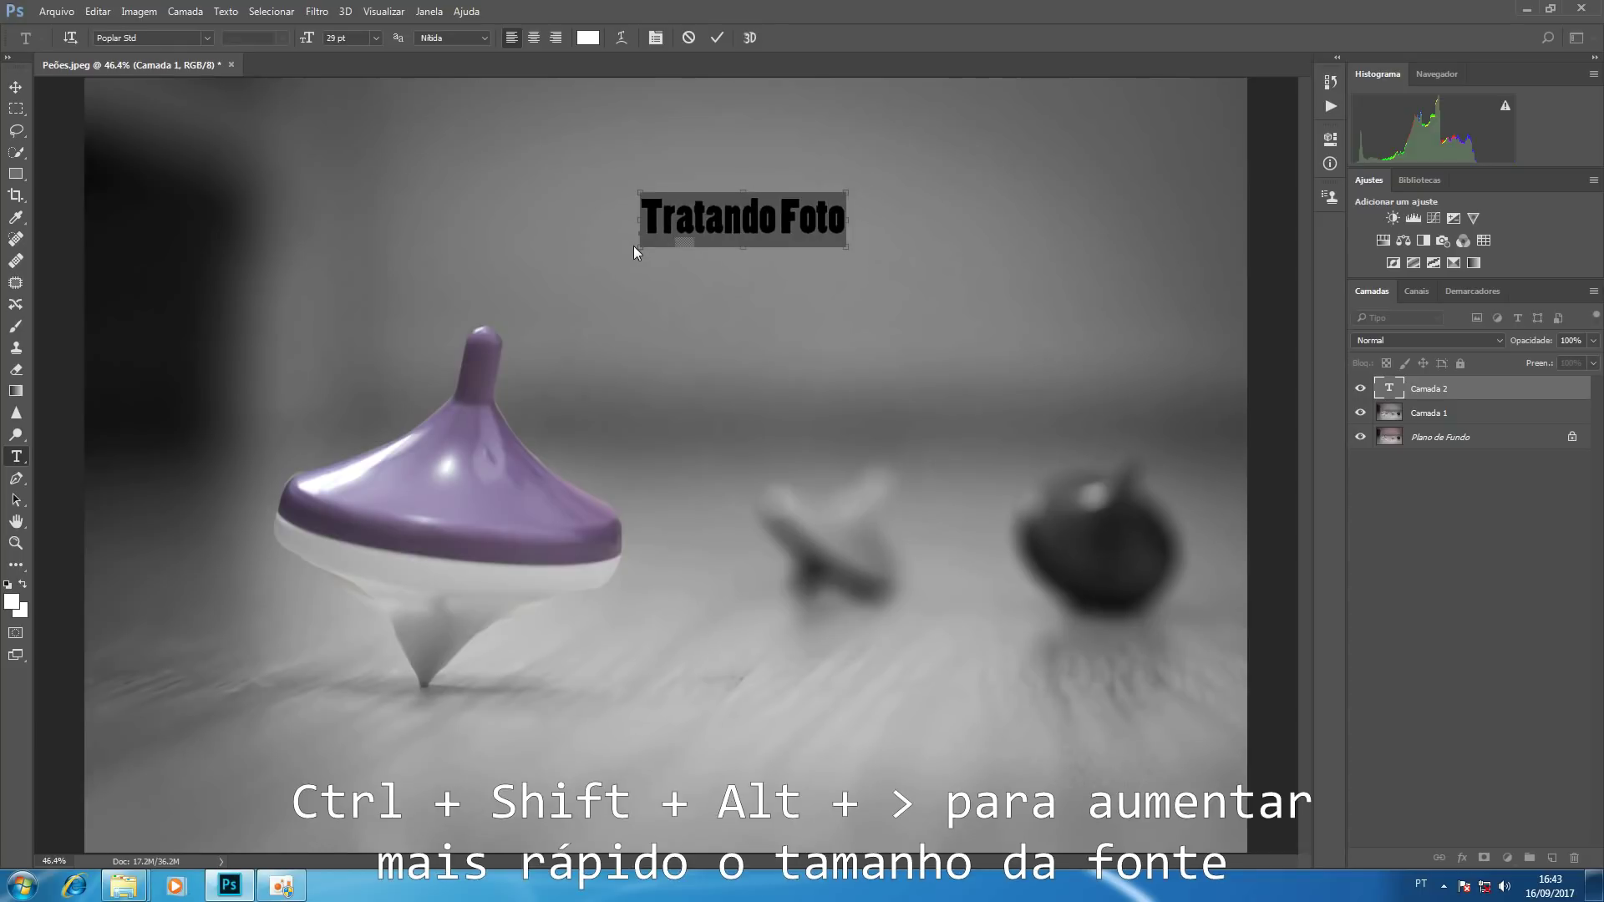
pyautogui.hotkey('ctrl', 'shift', 'alt', '.')
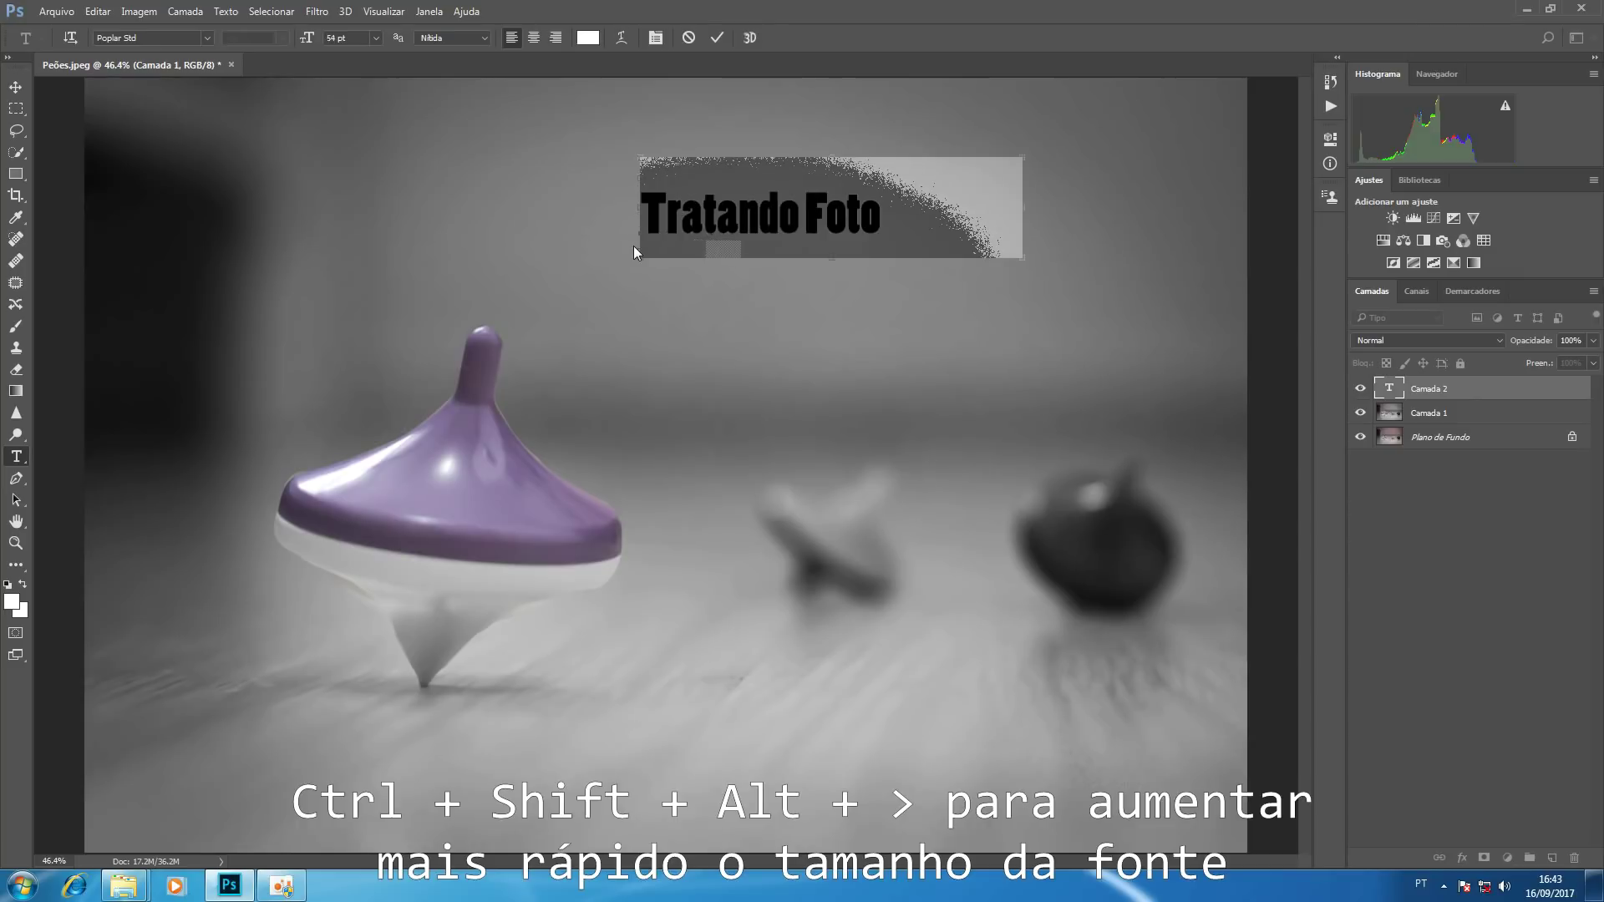
pyautogui.hotkey('ctrl', 'shift', 'alt', '.')
pyautogui.hotkey('ctrl', 'shift', 'alt', '.')
pyautogui.hotkey('ctrl', 'shift', 'alt', '.')
pyautogui.hotkey('ctrl', 'shift', 'alt', '.')
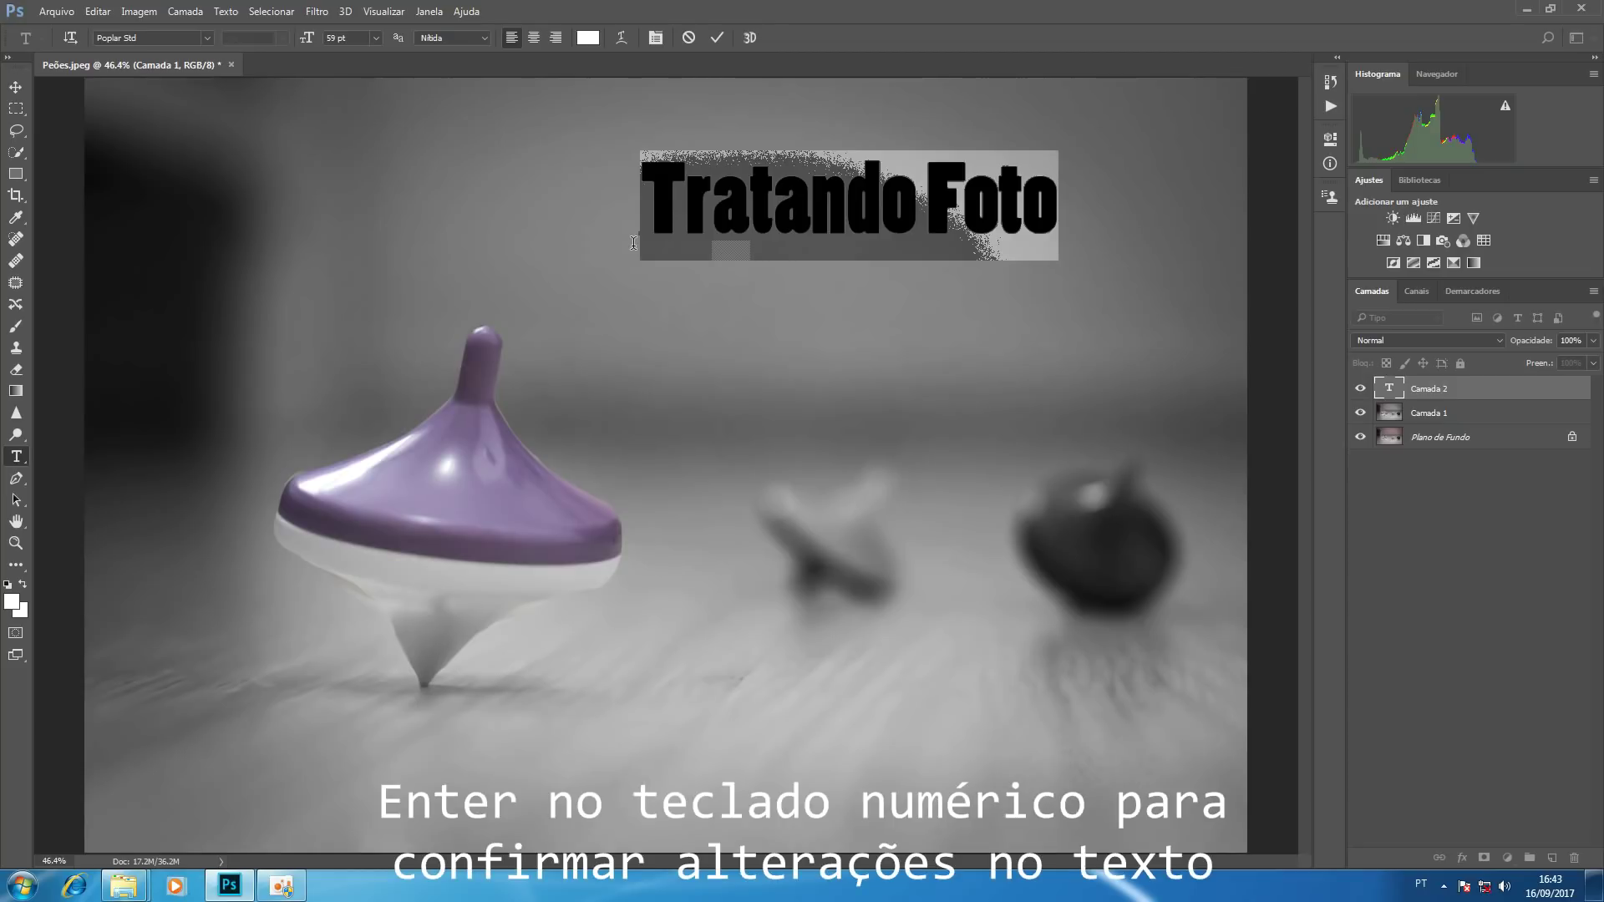
pyautogui.press('KP_Enter')
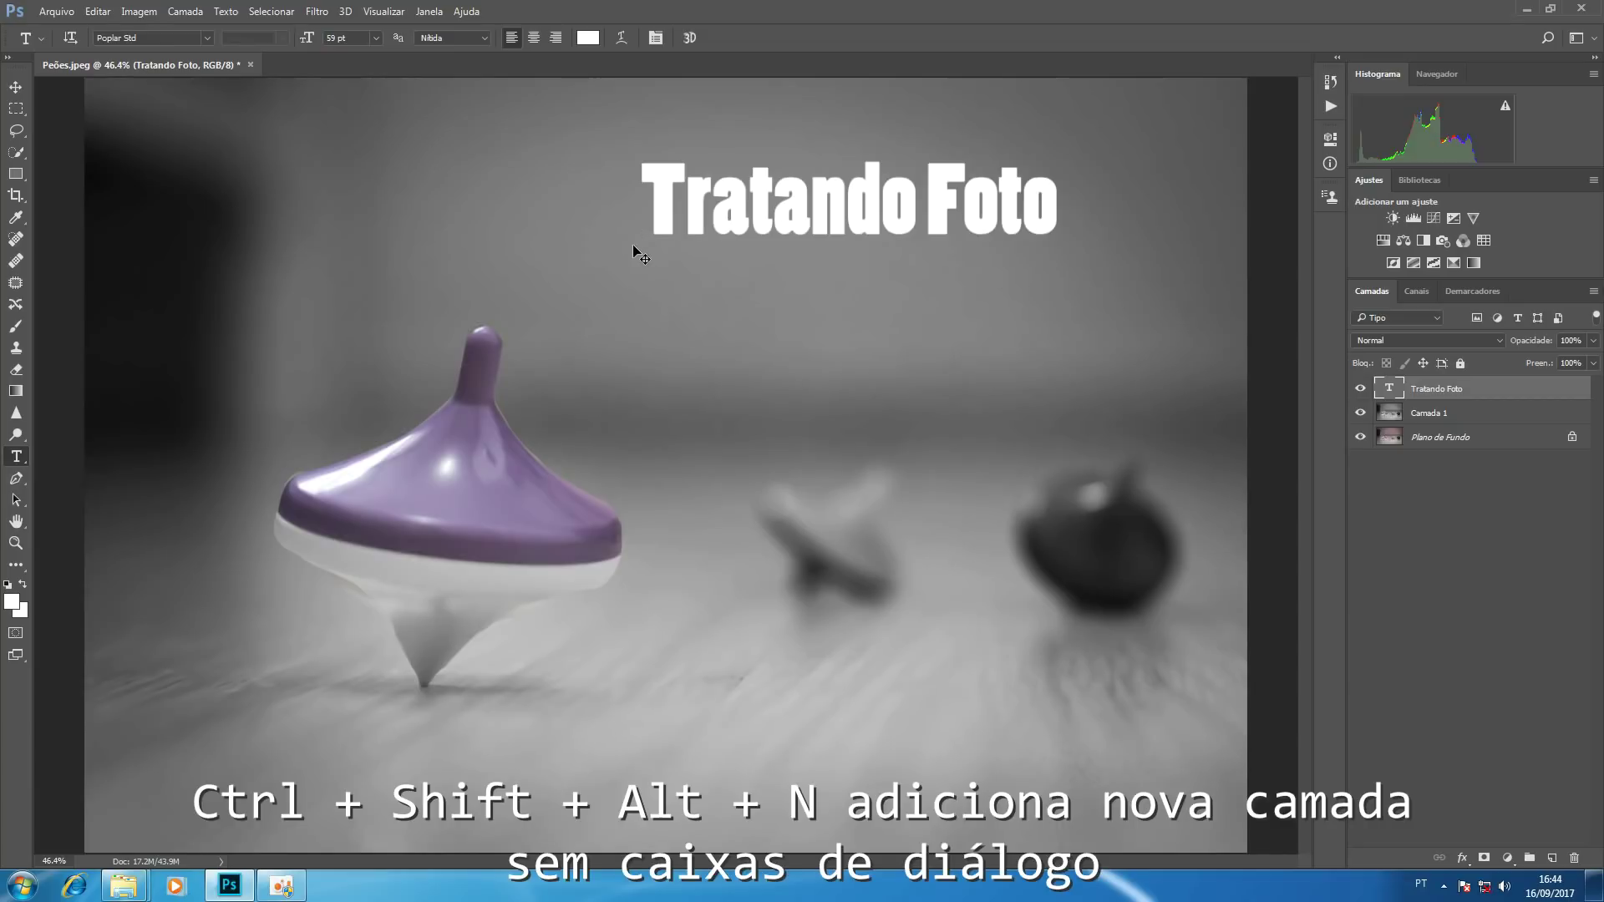
# Step: Add a new empty layer above the title and set the foreground colour to red (#e90000)
pyautogui.hotkey('ctrl', 'shift', 'alt', 'n')
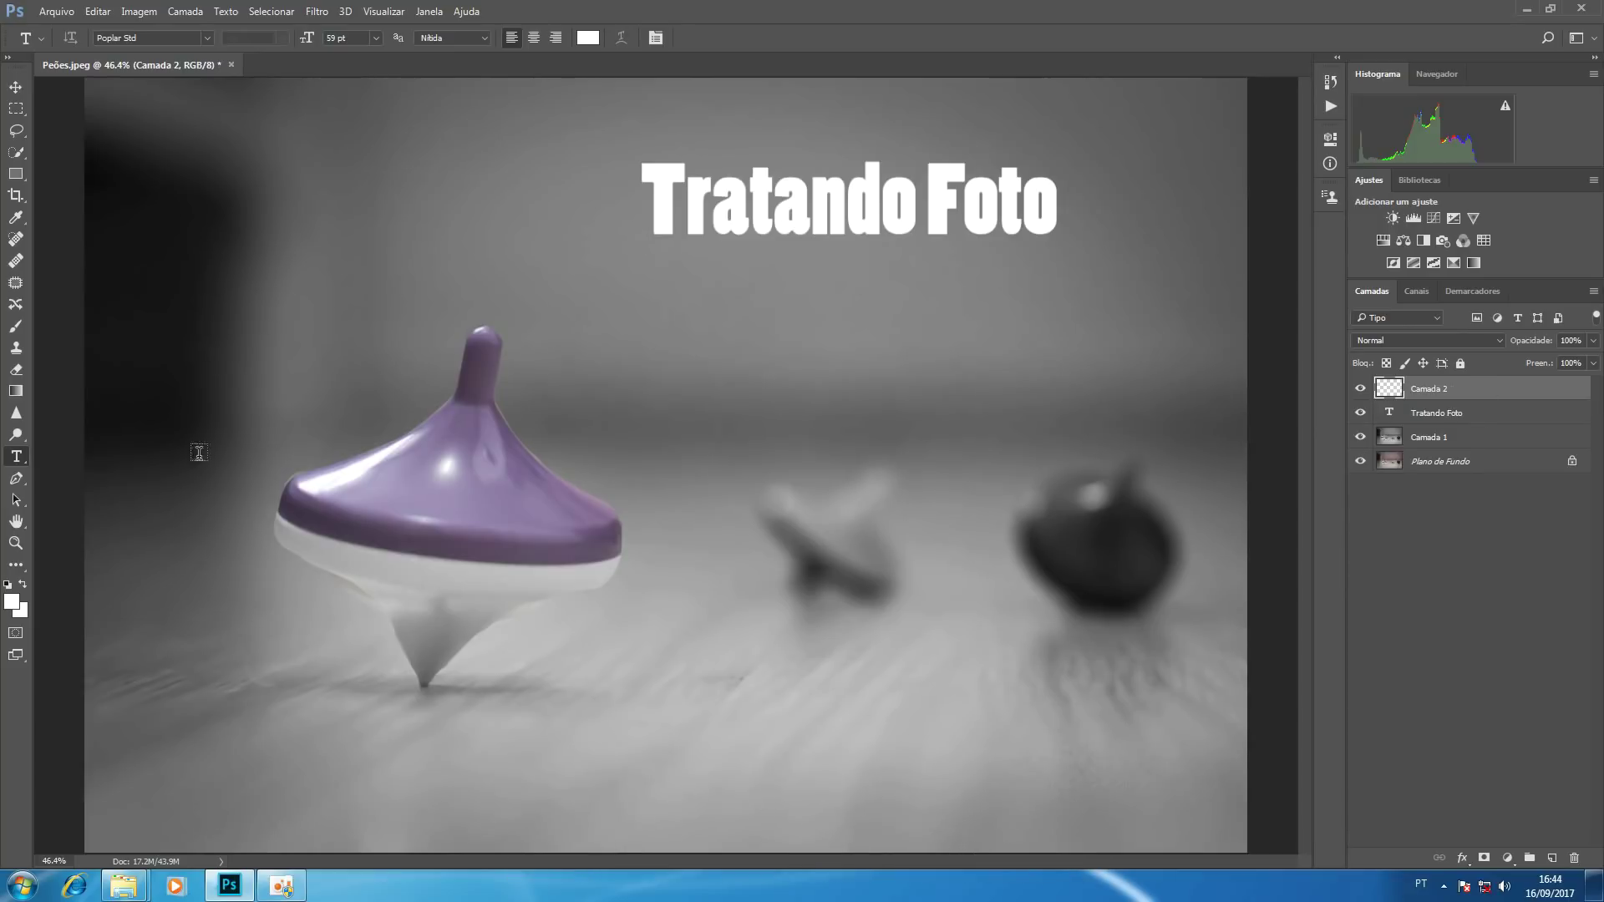
pyautogui.press('i')
pyautogui.click(16, 601)
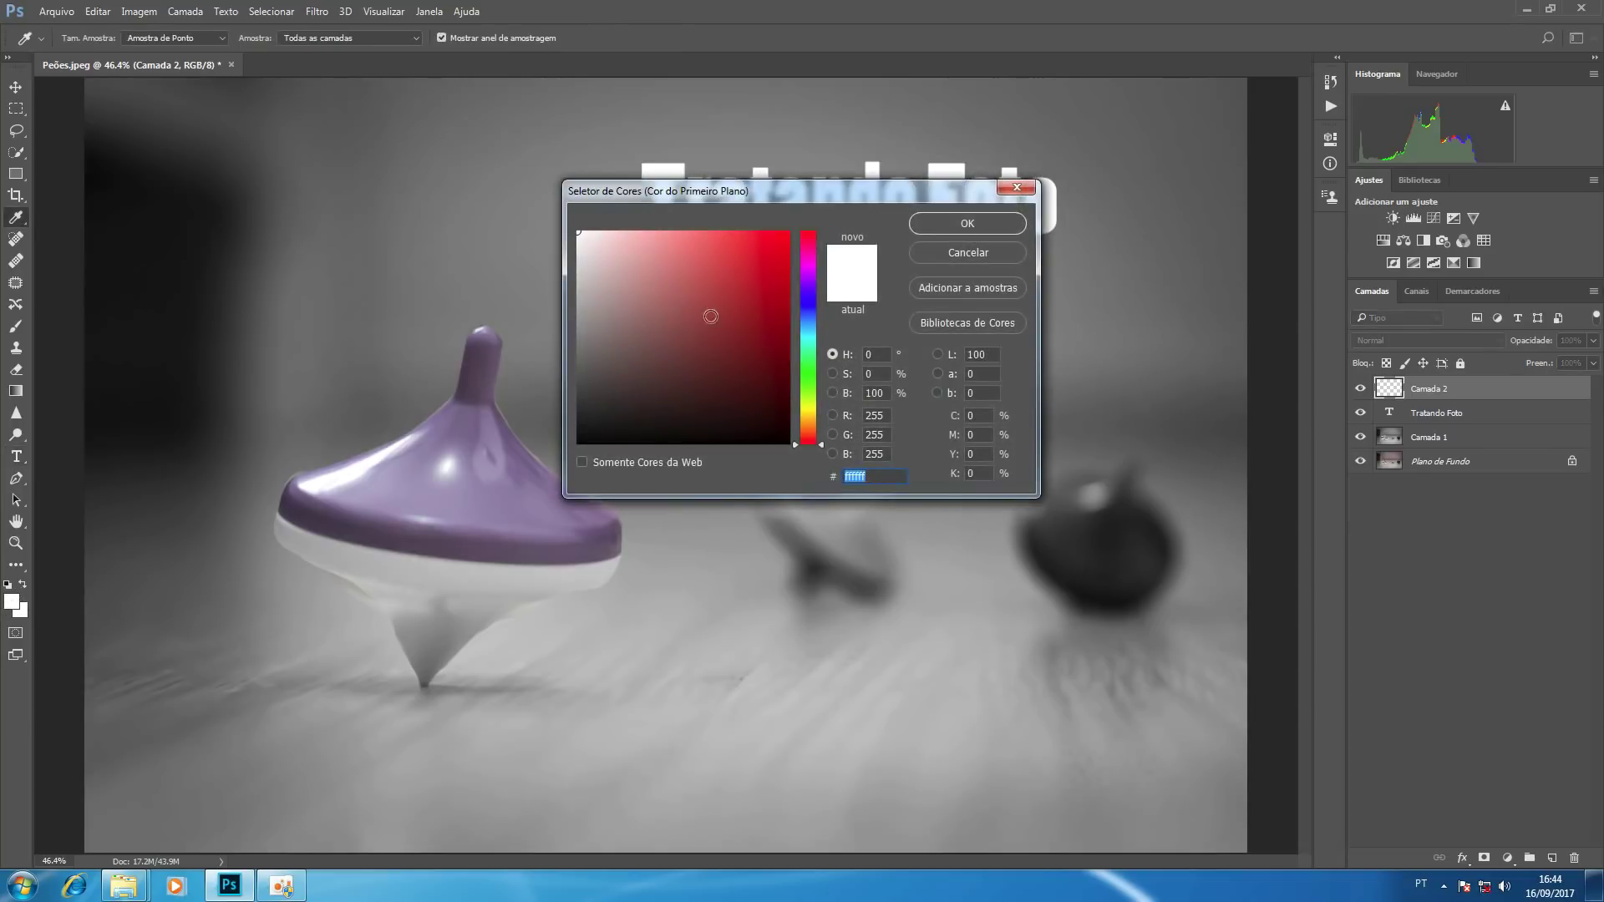
pyautogui.click(782, 262)
pyautogui.click(994, 222)
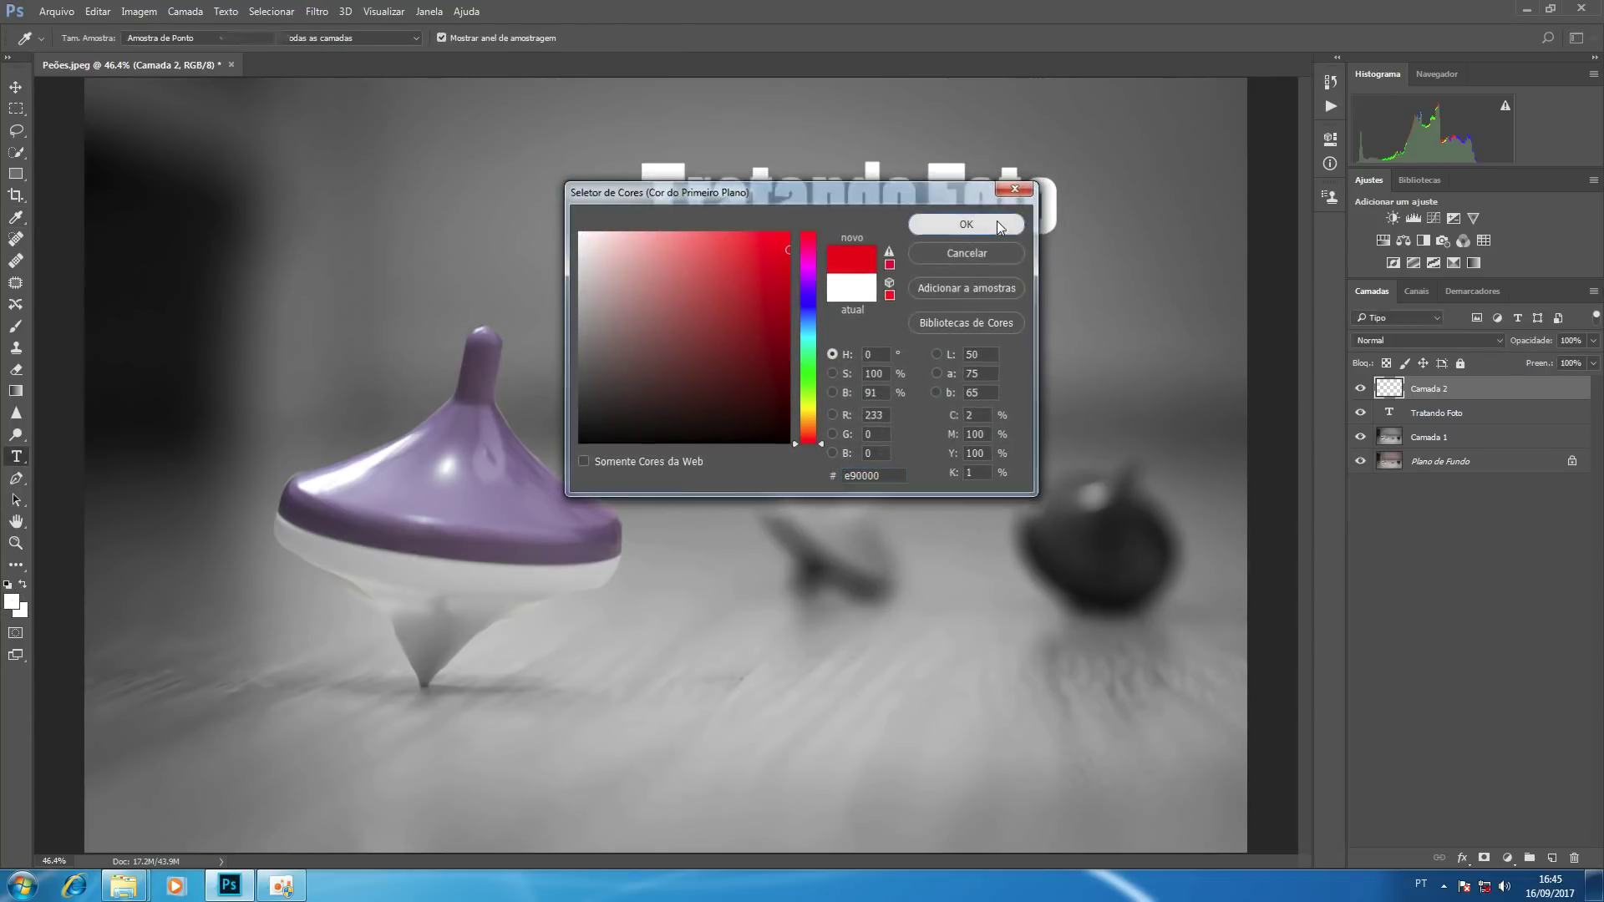
pyautogui.press('t')
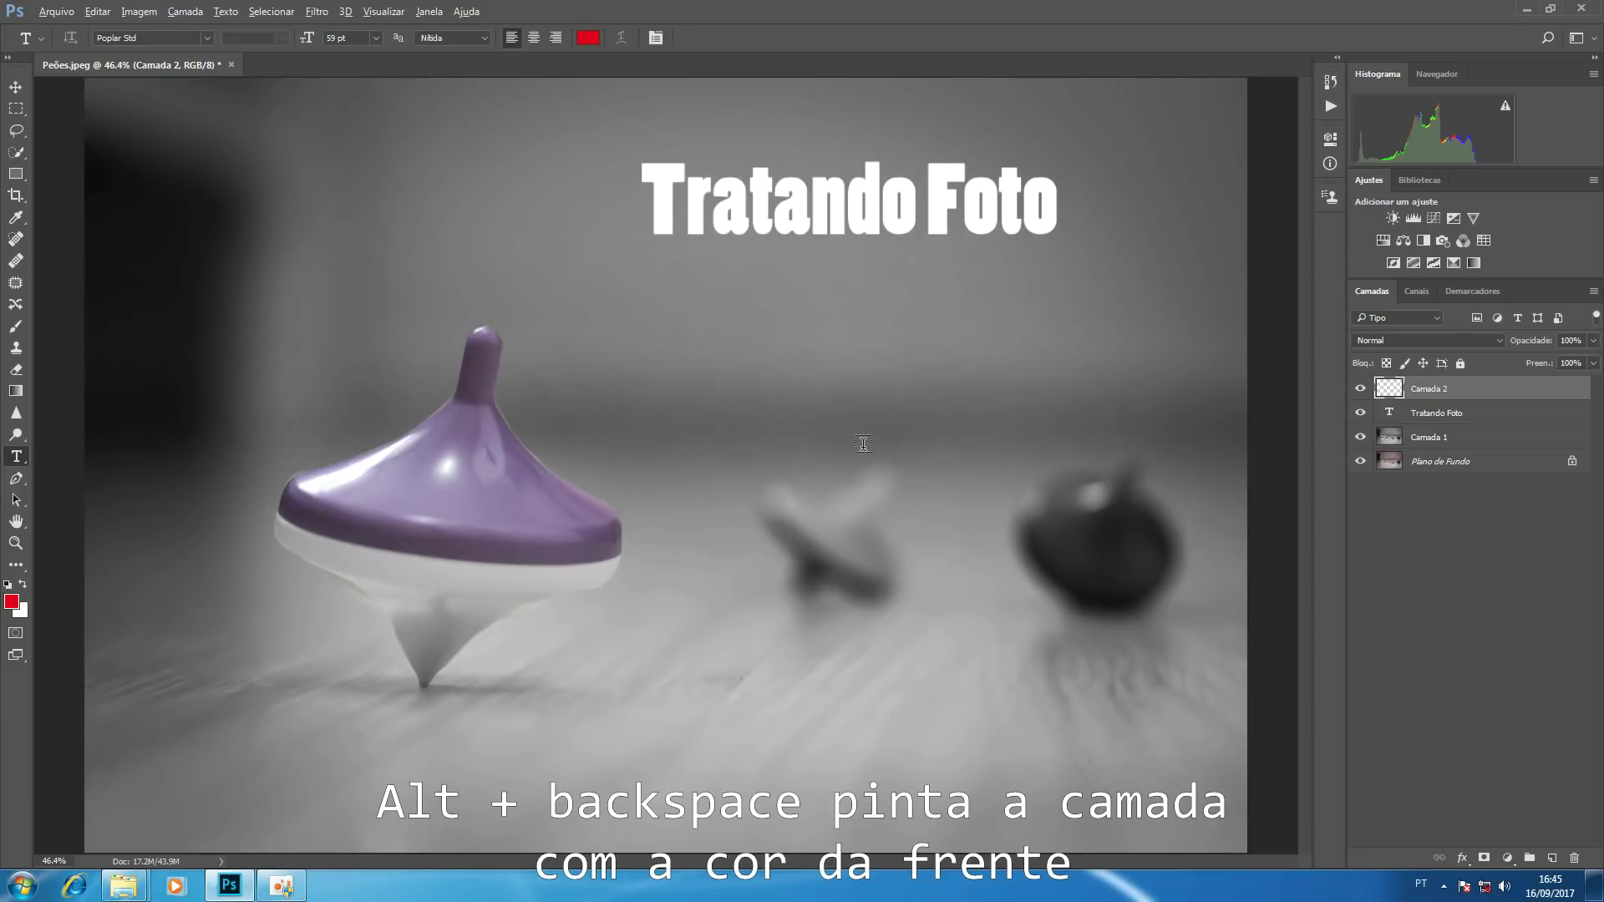
# Step: Fill the new layer alternately with the foreground and background colours, ending on red, and clip it to the title text
pyautogui.hotkey('alt', 'BackSpace')
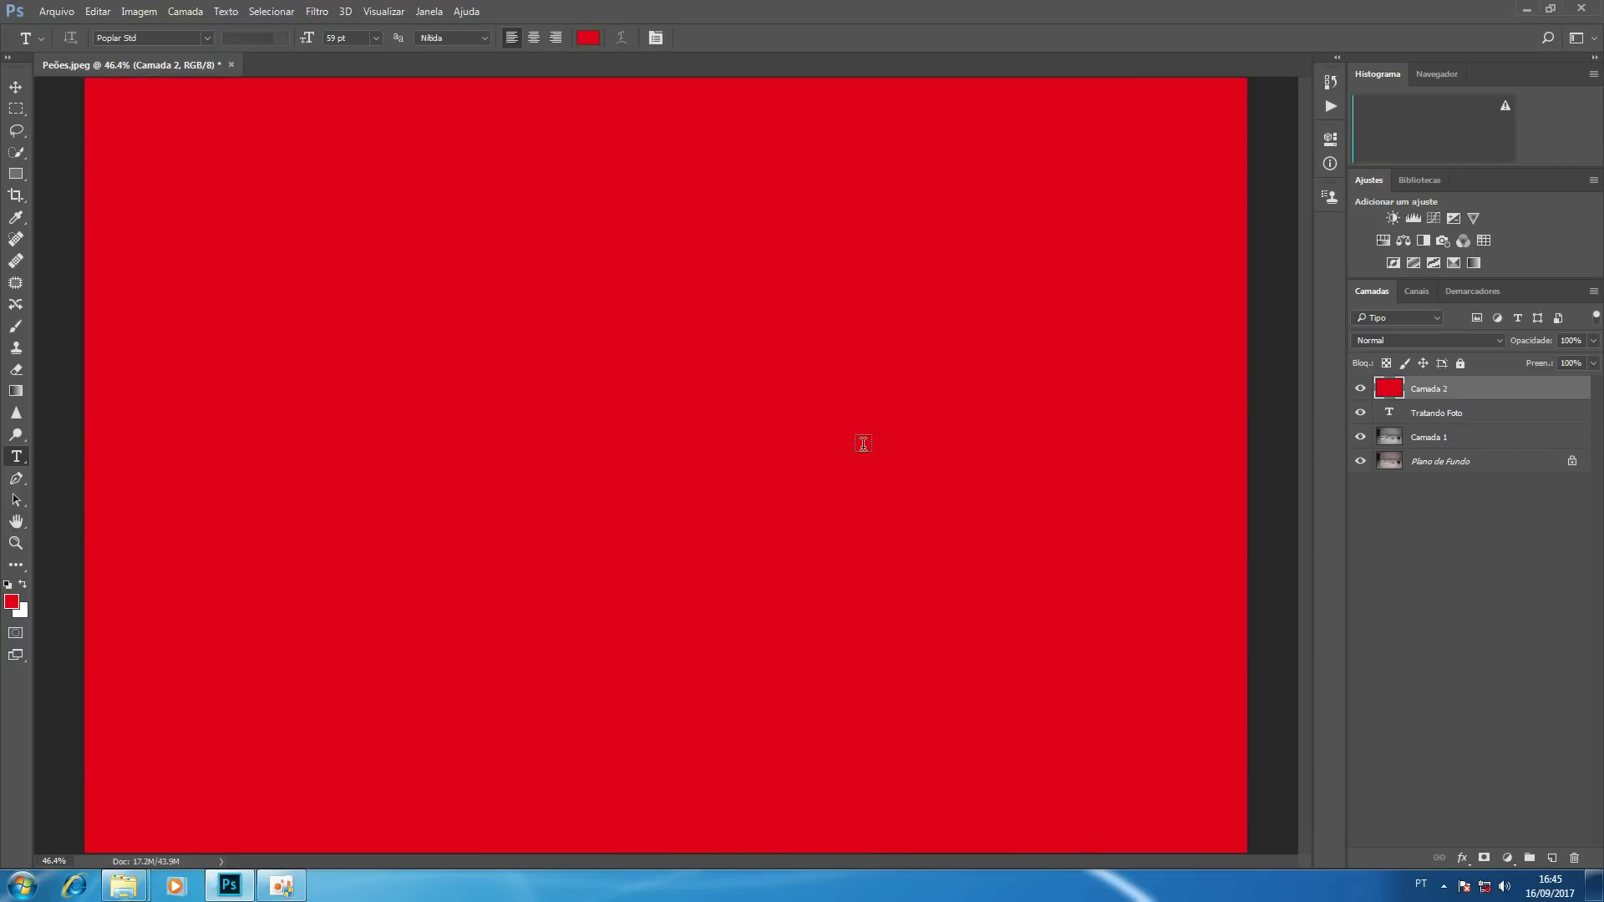
pyautogui.hotkey('ctrl', 'BackSpace')
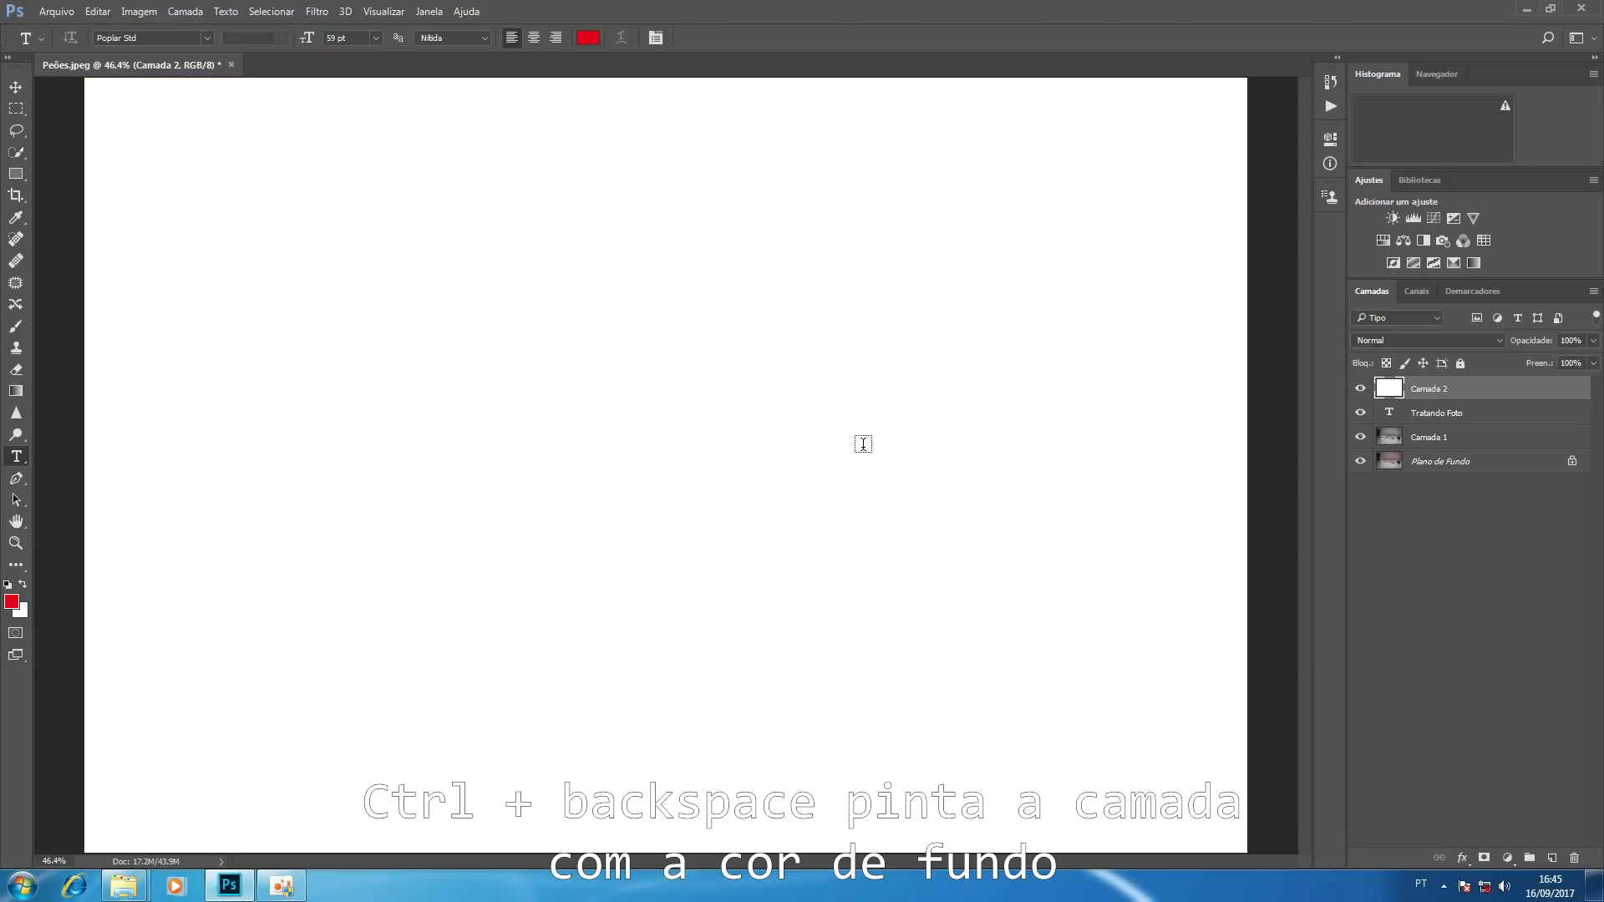
pyautogui.hotkey('alt', 'BackSpace')
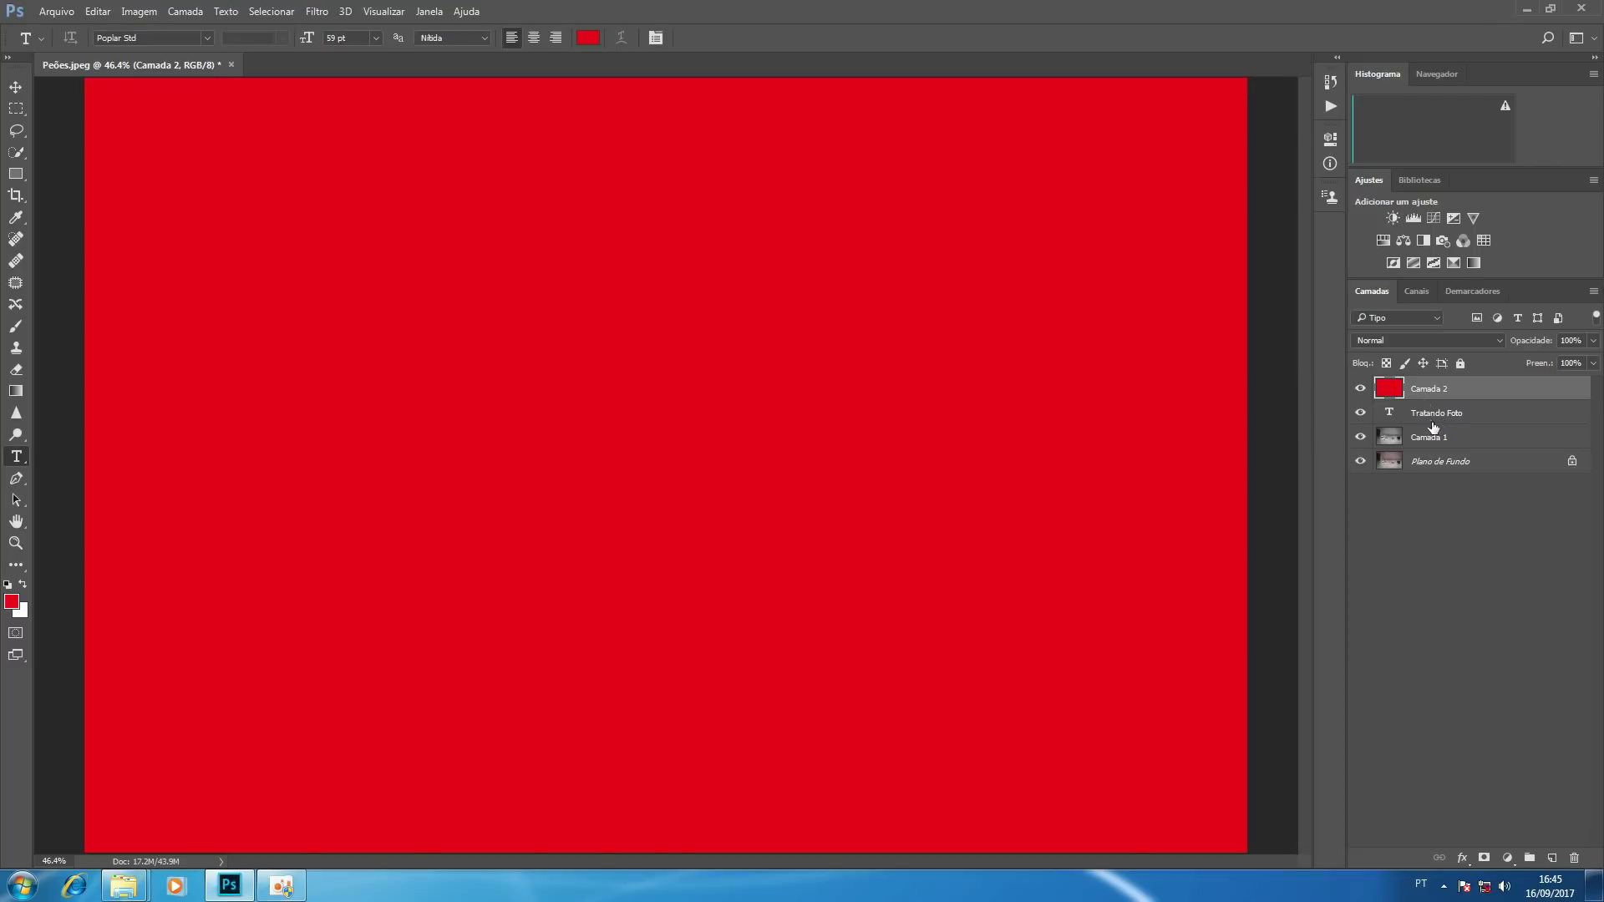
pyautogui.hotkey('ctrl', 'alt', 'g')
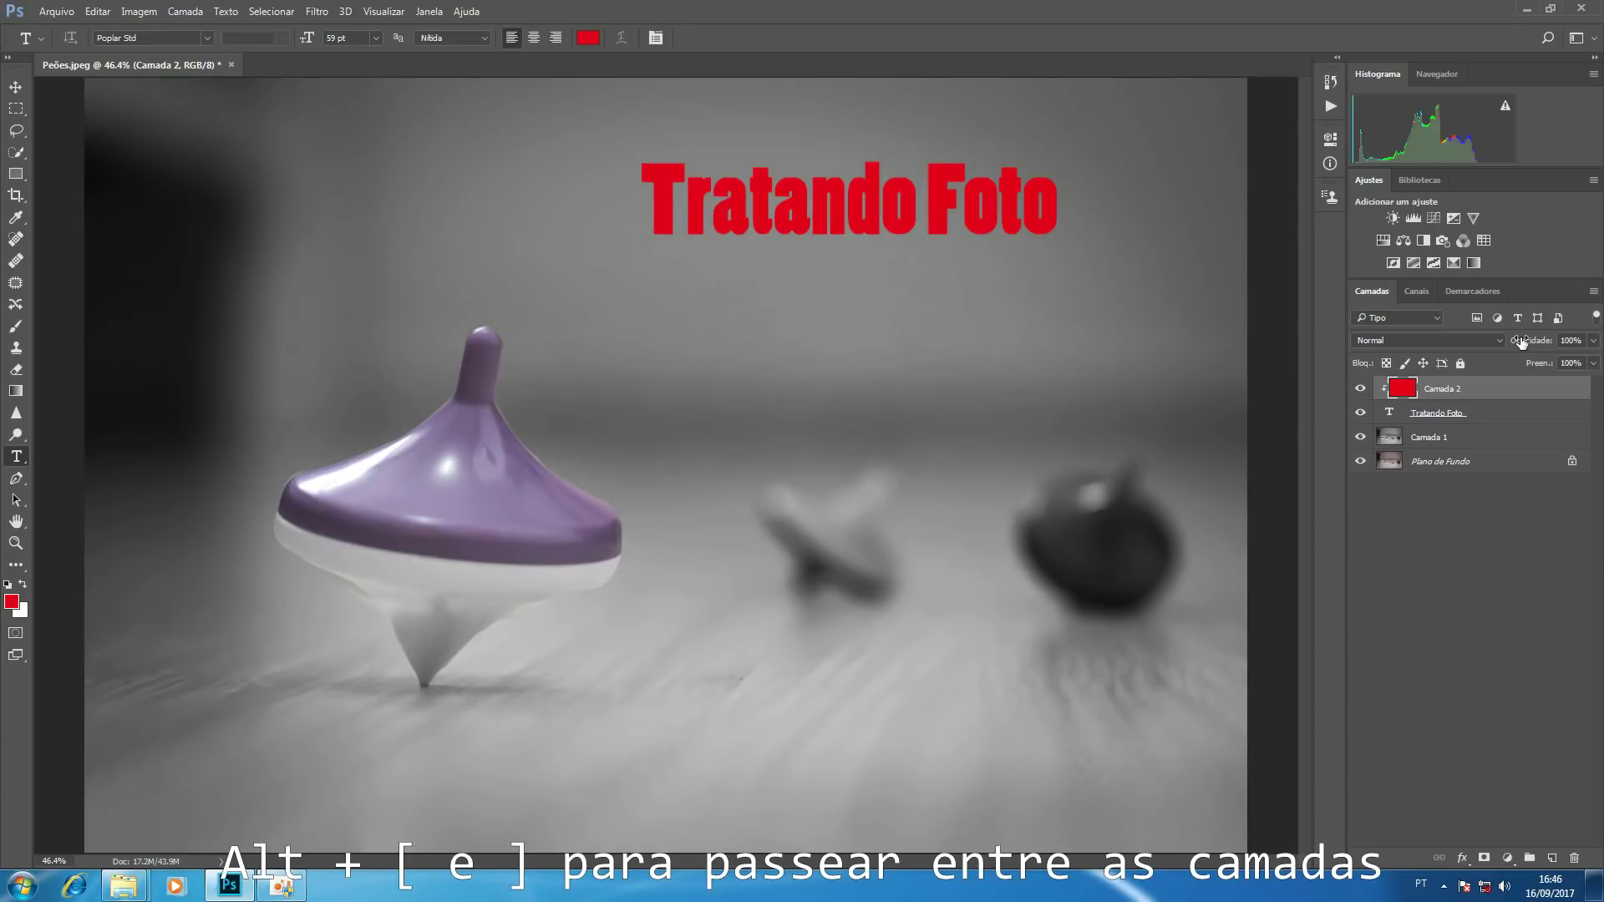
# Step: Move the active layer down from the clipped red layer to Camada 1
pyautogui.hotkey('alt', '[')
pyautogui.hotkey('alt', '[')
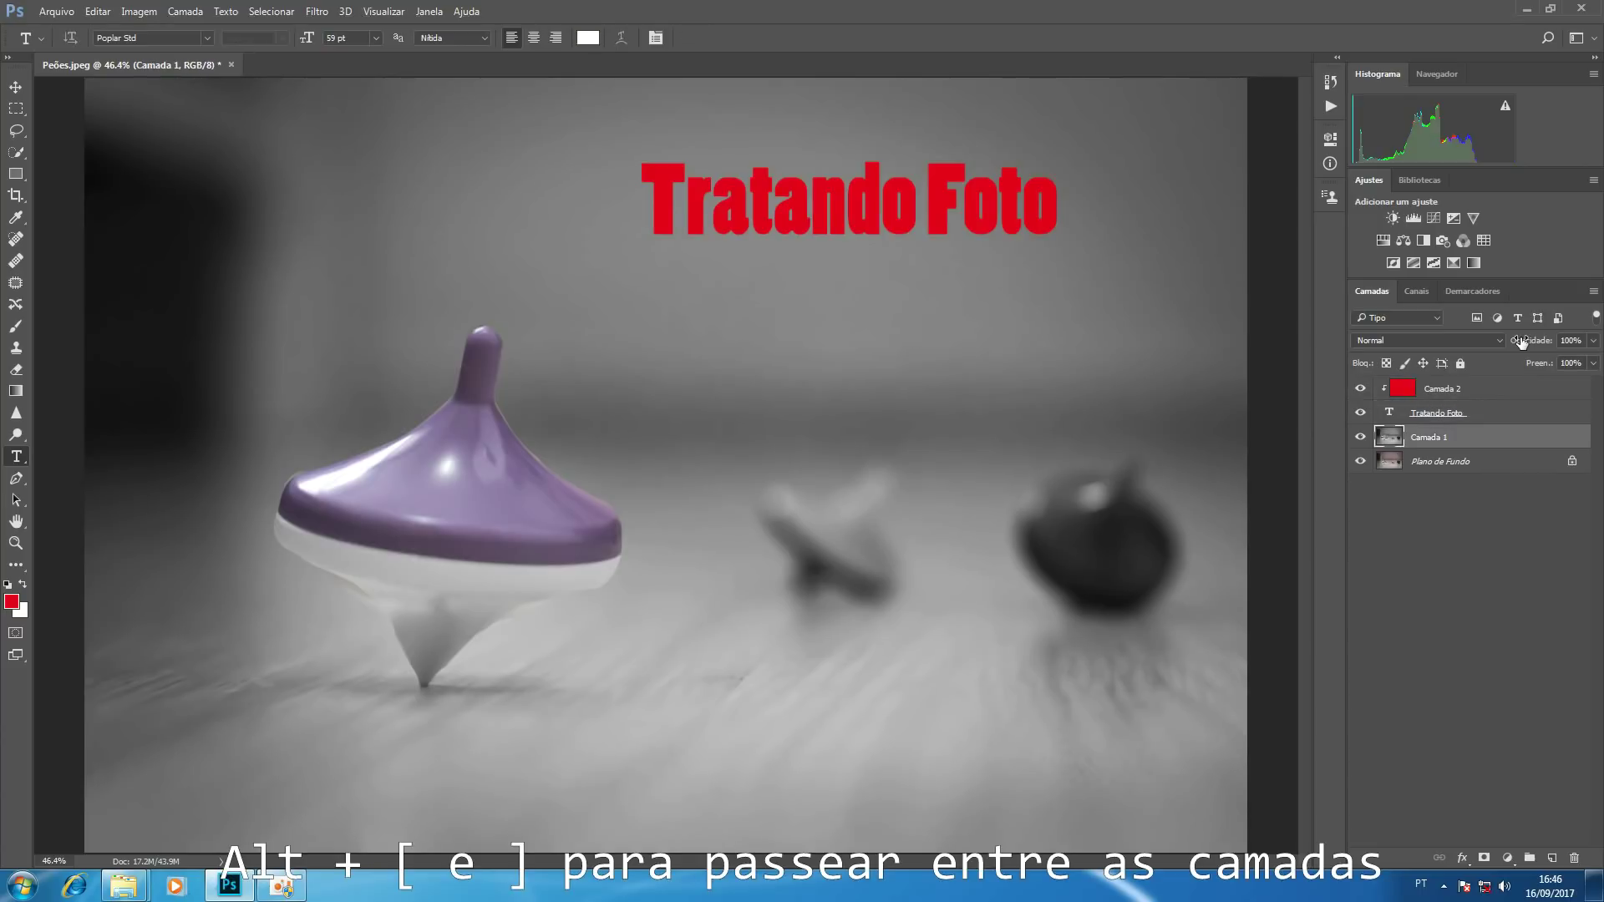
# Step: Move the active layer up from Camada 1 to Camada 2 and back down to the Tratando Foto text layer
pyautogui.hotkey('alt', ']')
pyautogui.hotkey('alt', ']')
pyautogui.hotkey('alt', '[')
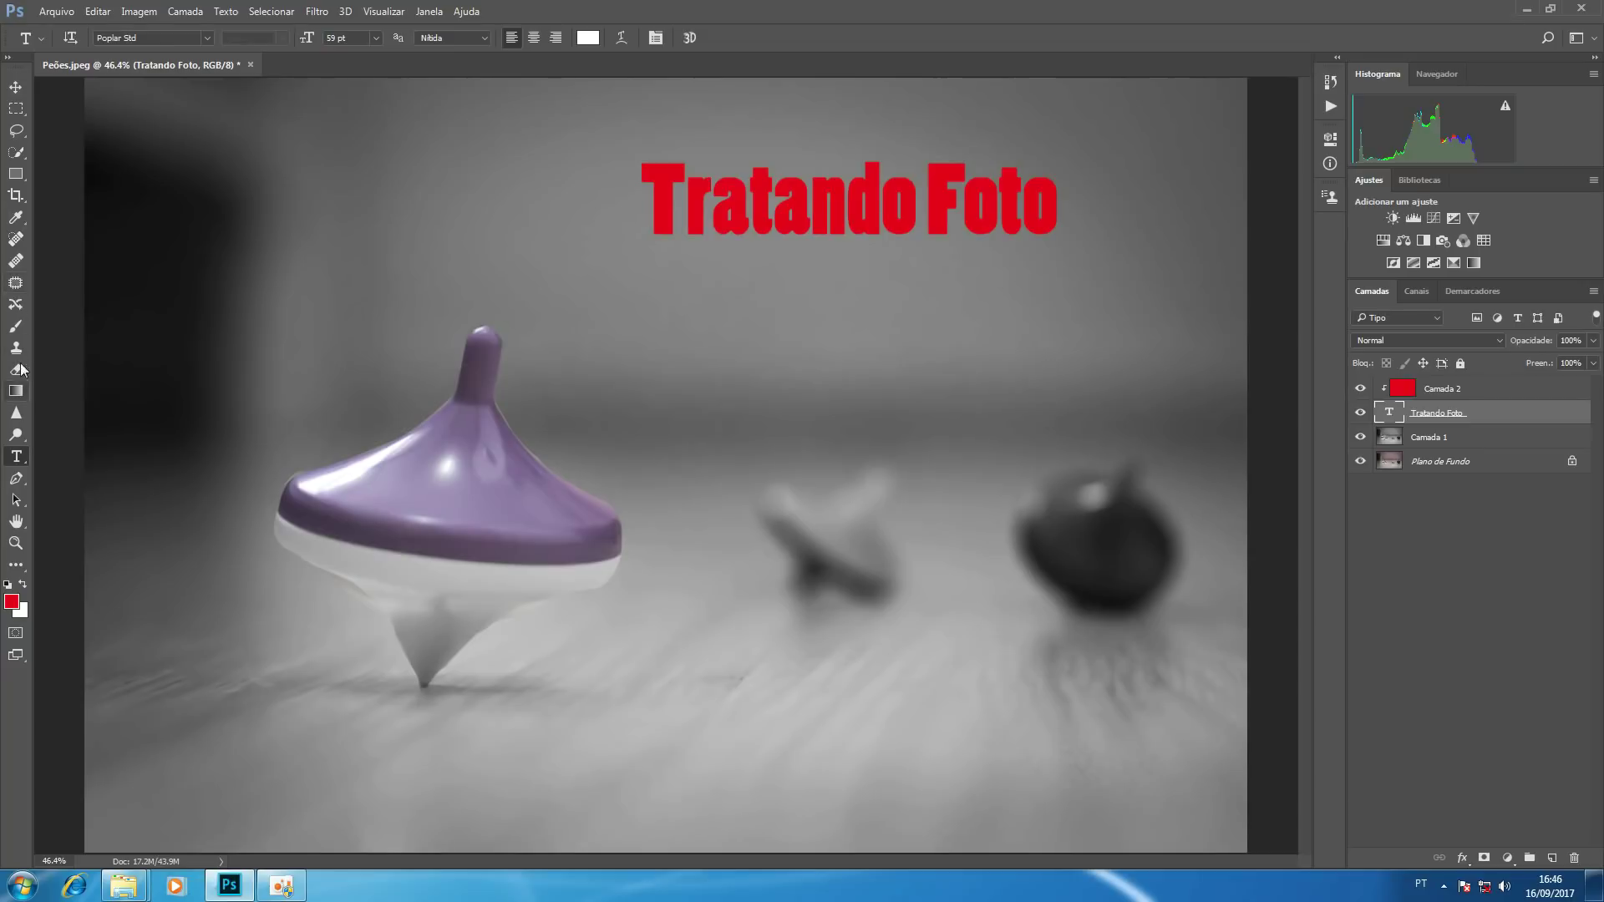
# Step: With the Move tool active, change the title layer's opacity to 20%, 60% and 100%, ending on 70%
pyautogui.click(16, 87)
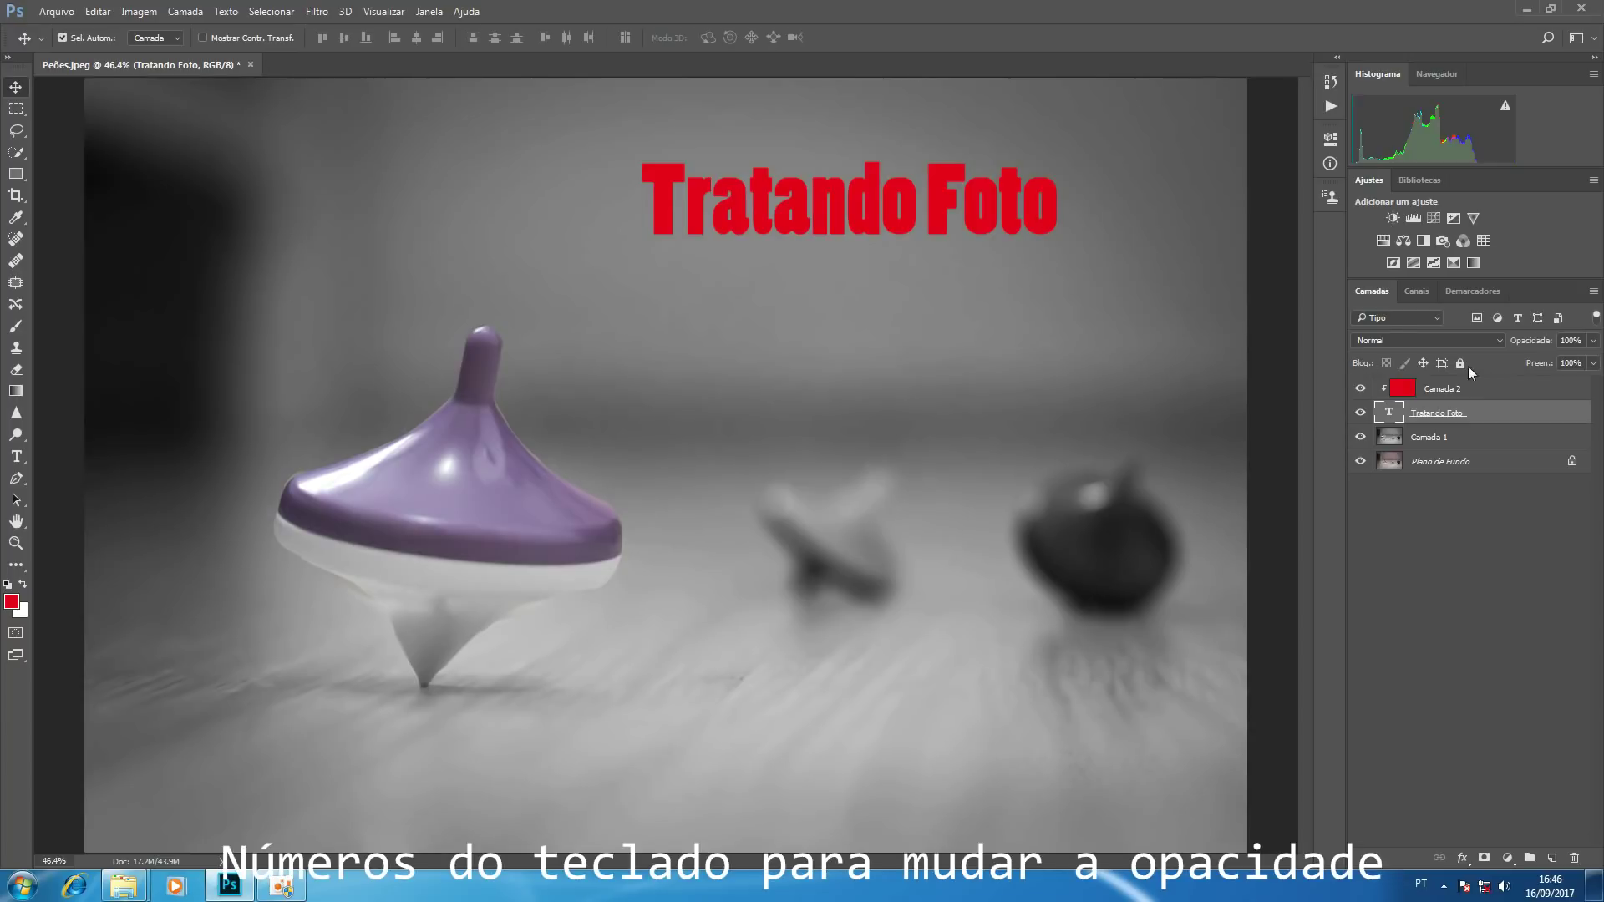
pyautogui.press('2')
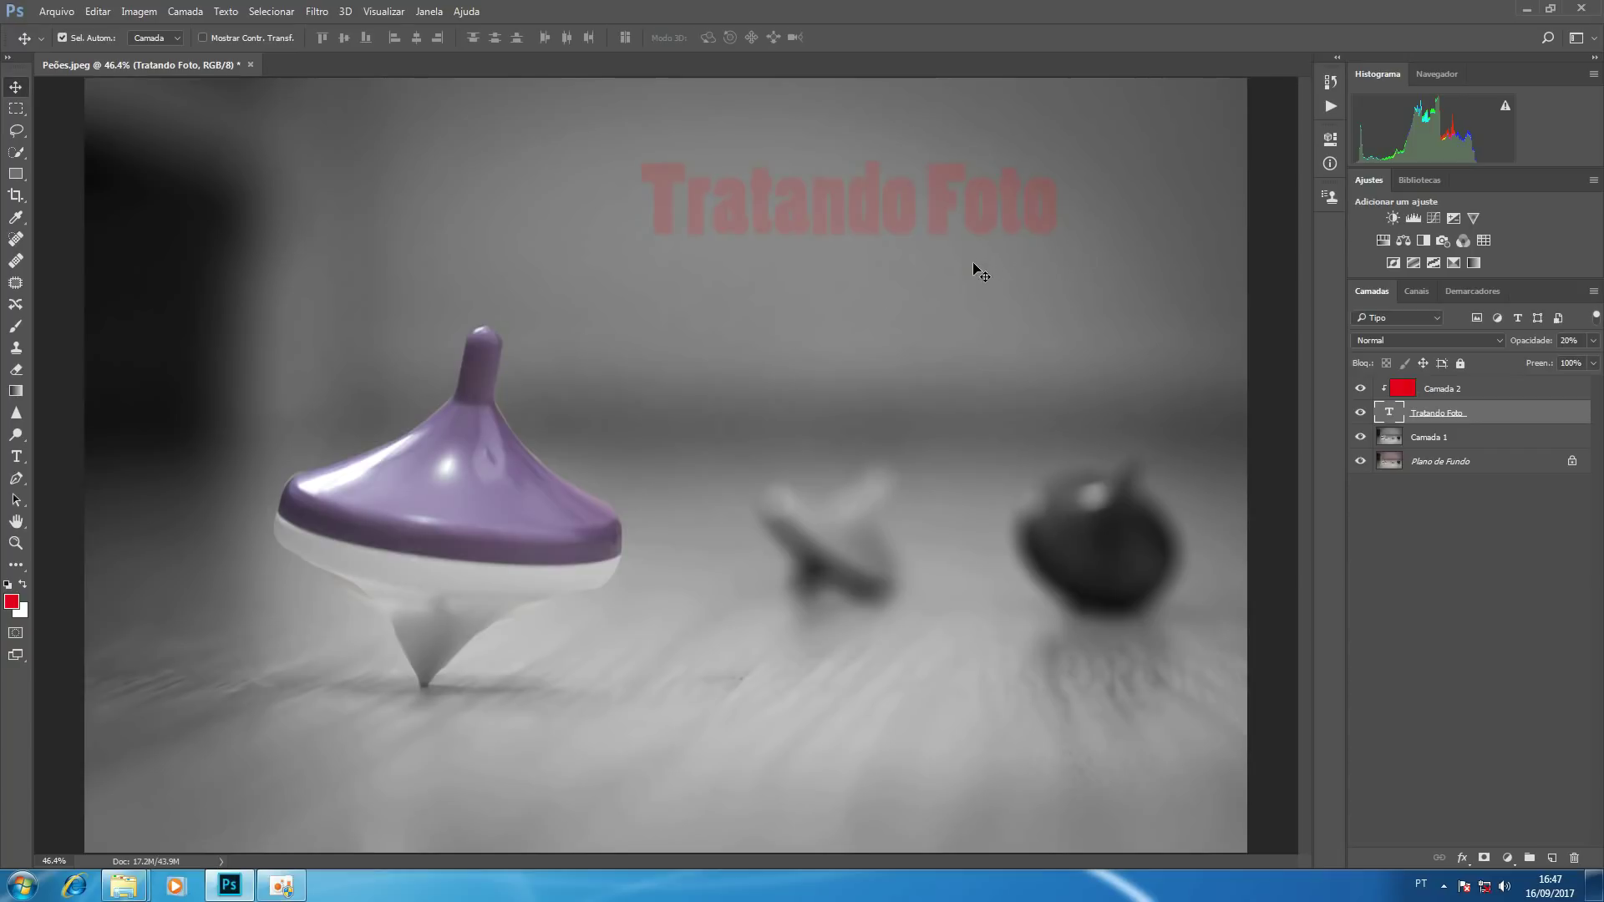
pyautogui.press('6')
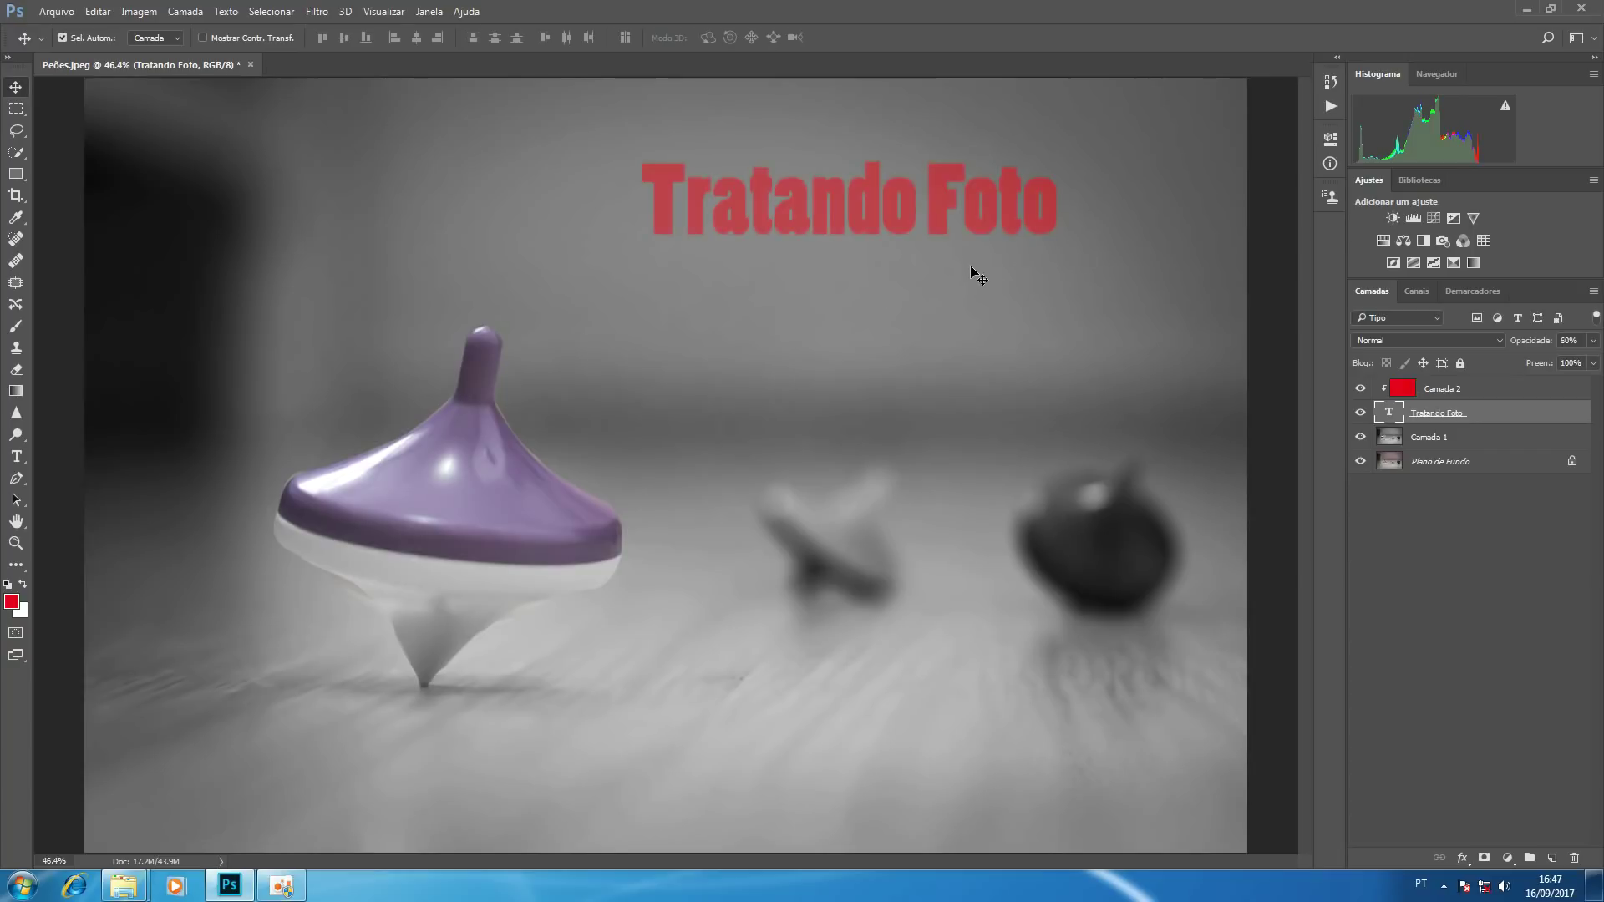
pyautogui.press('0')
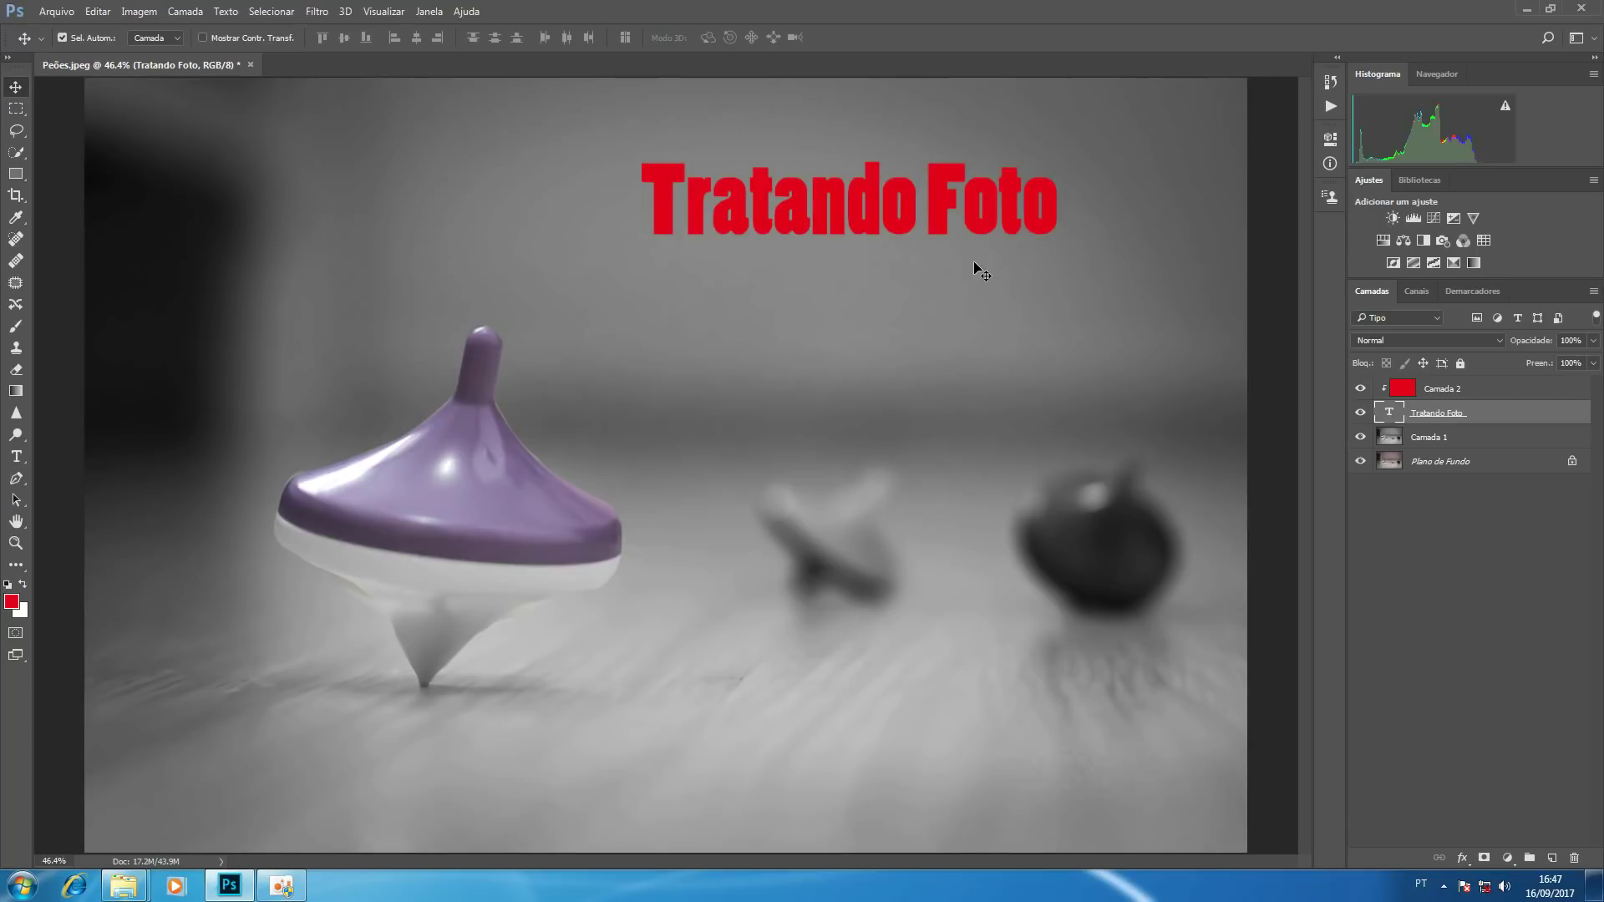
pyautogui.press('7')
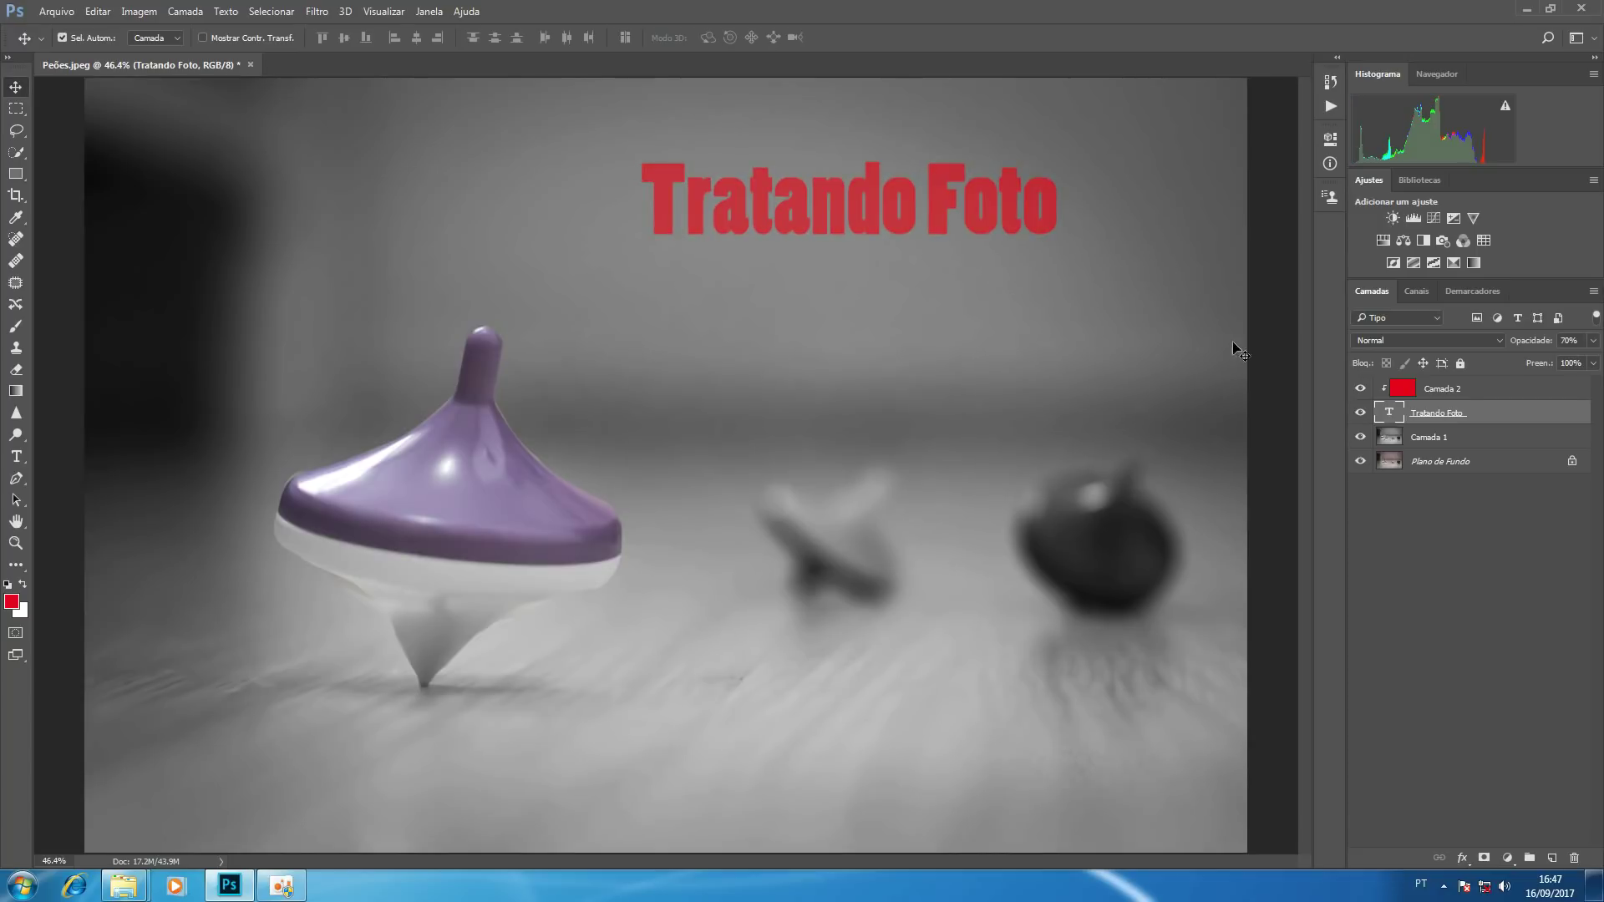
# Step: Group the red Camada 2 layer with the Tratando Foto text layer and name the group Texto
pyautogui.keyDown('shift'); pyautogui.click(1484, 389); pyautogui.keyUp('shift')
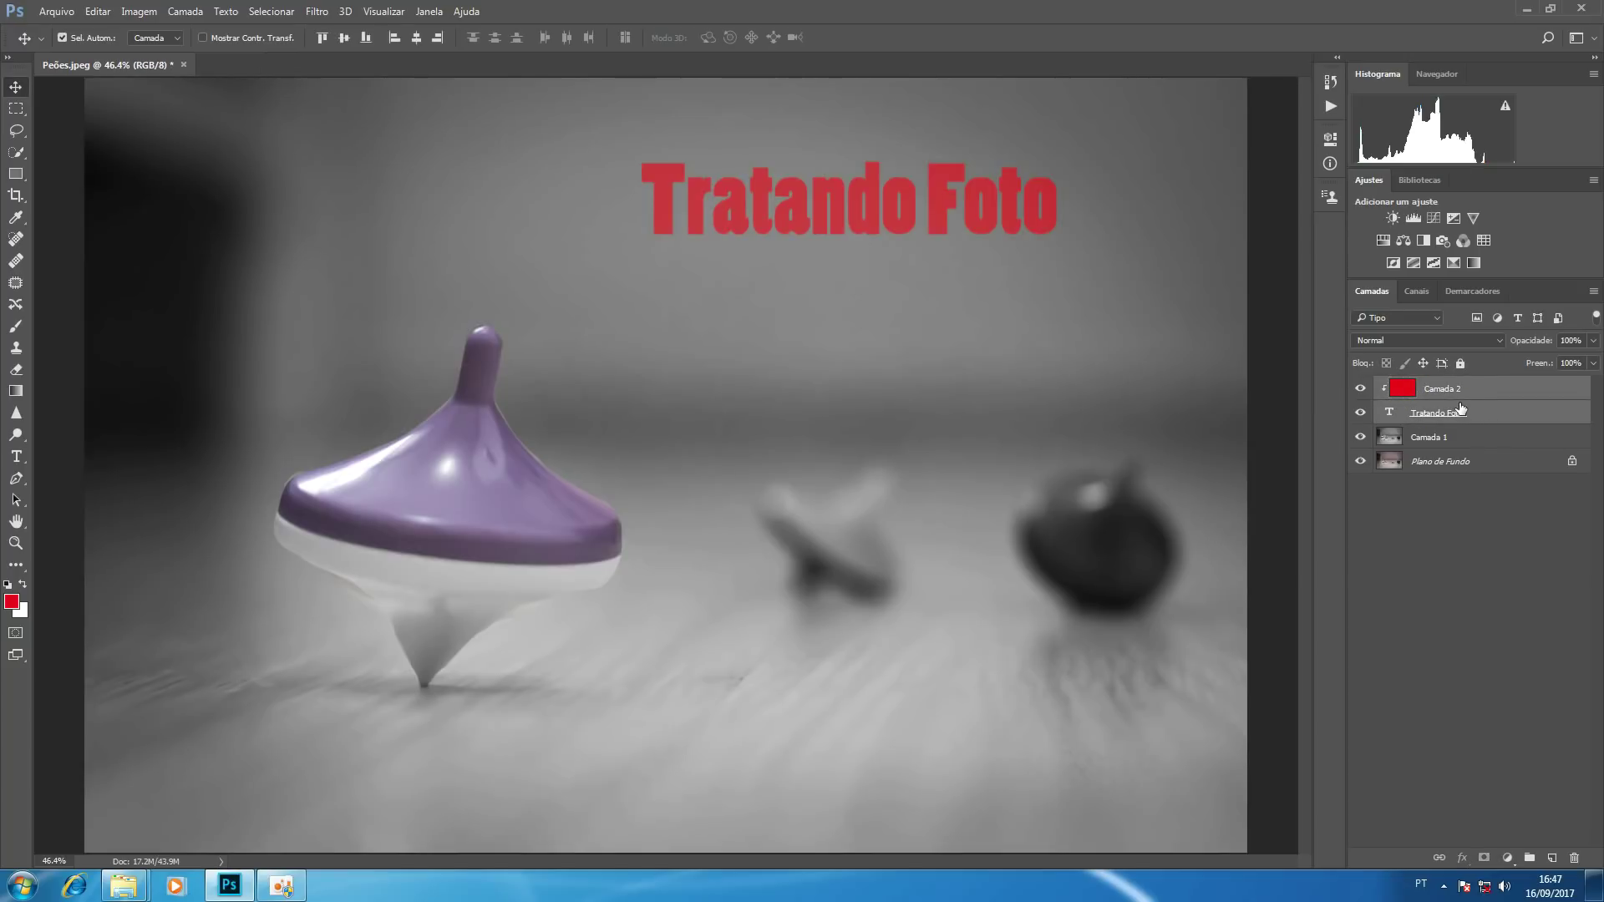
pyautogui.hotkey('ctrl', 'g')
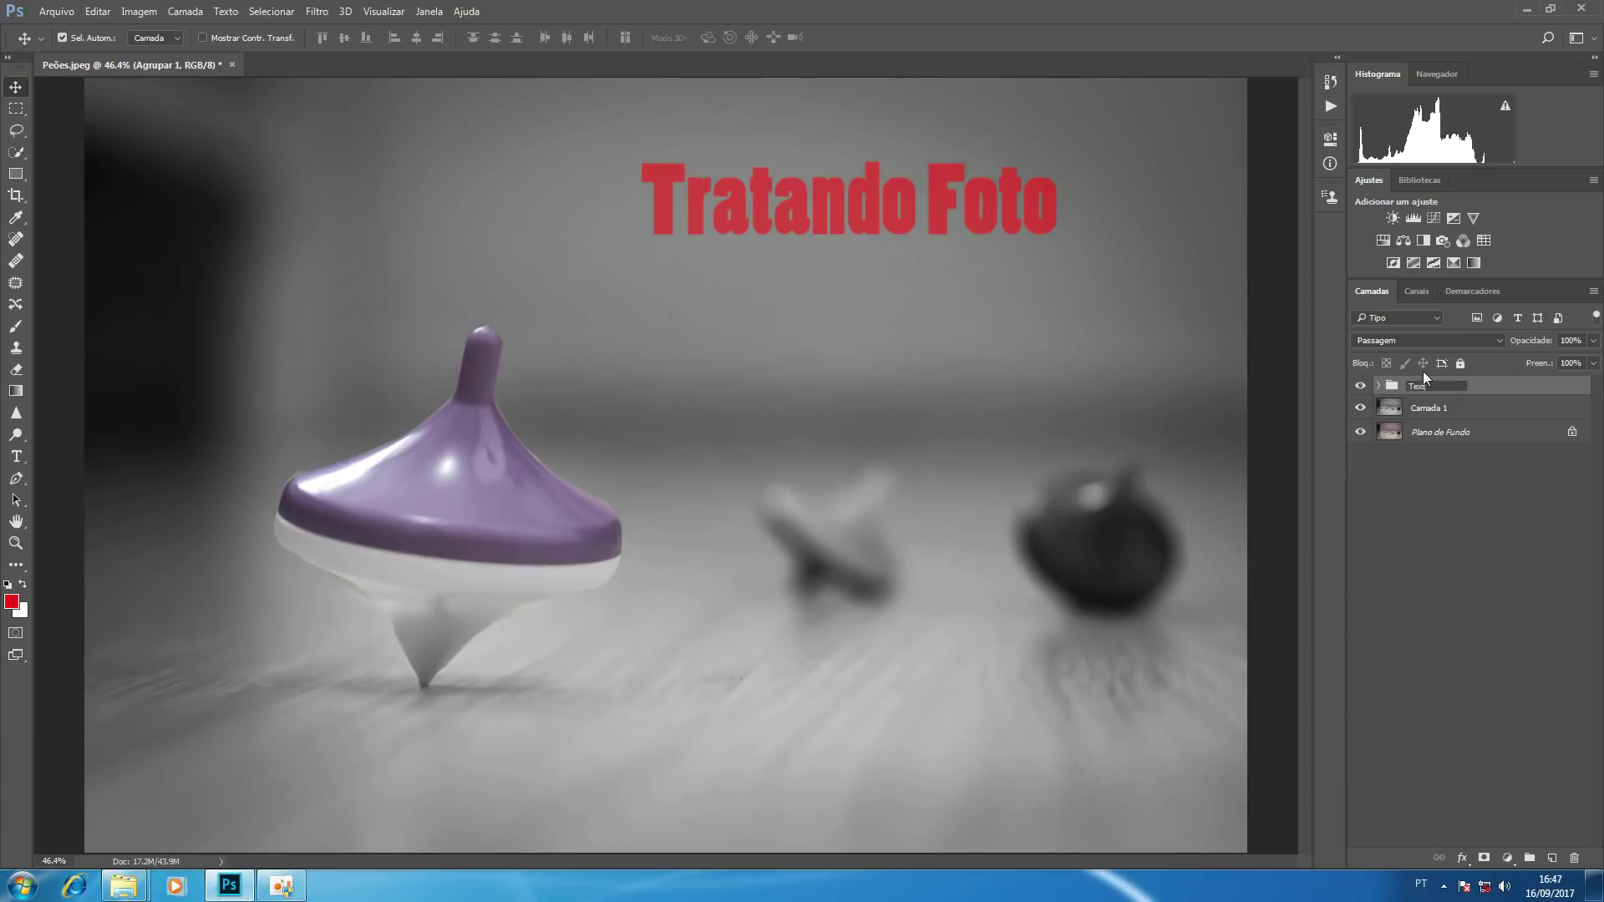
pyautogui.press('Return')
# Step: Show only the Plano de Fundo layer to compare with the original photo, and restore the other layers' visibility
pyautogui.keyDown('alt'); pyautogui.click(1361, 433); pyautogui.keyUp('alt')
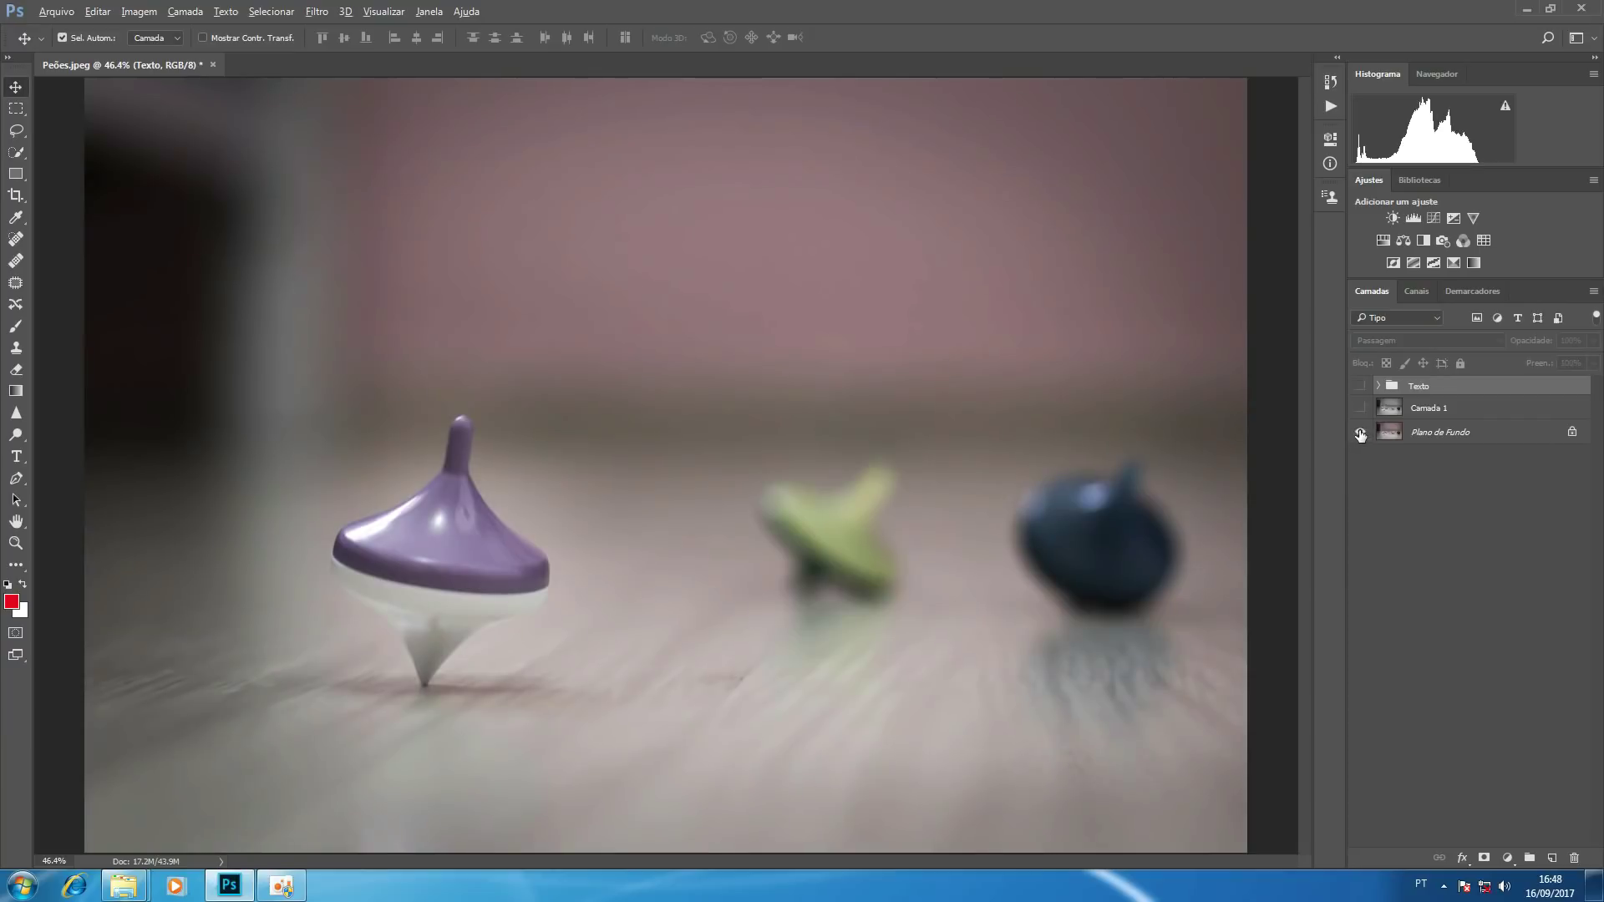
pyautogui.keyDown('alt'); pyautogui.click(1361, 434); pyautogui.keyUp('alt')
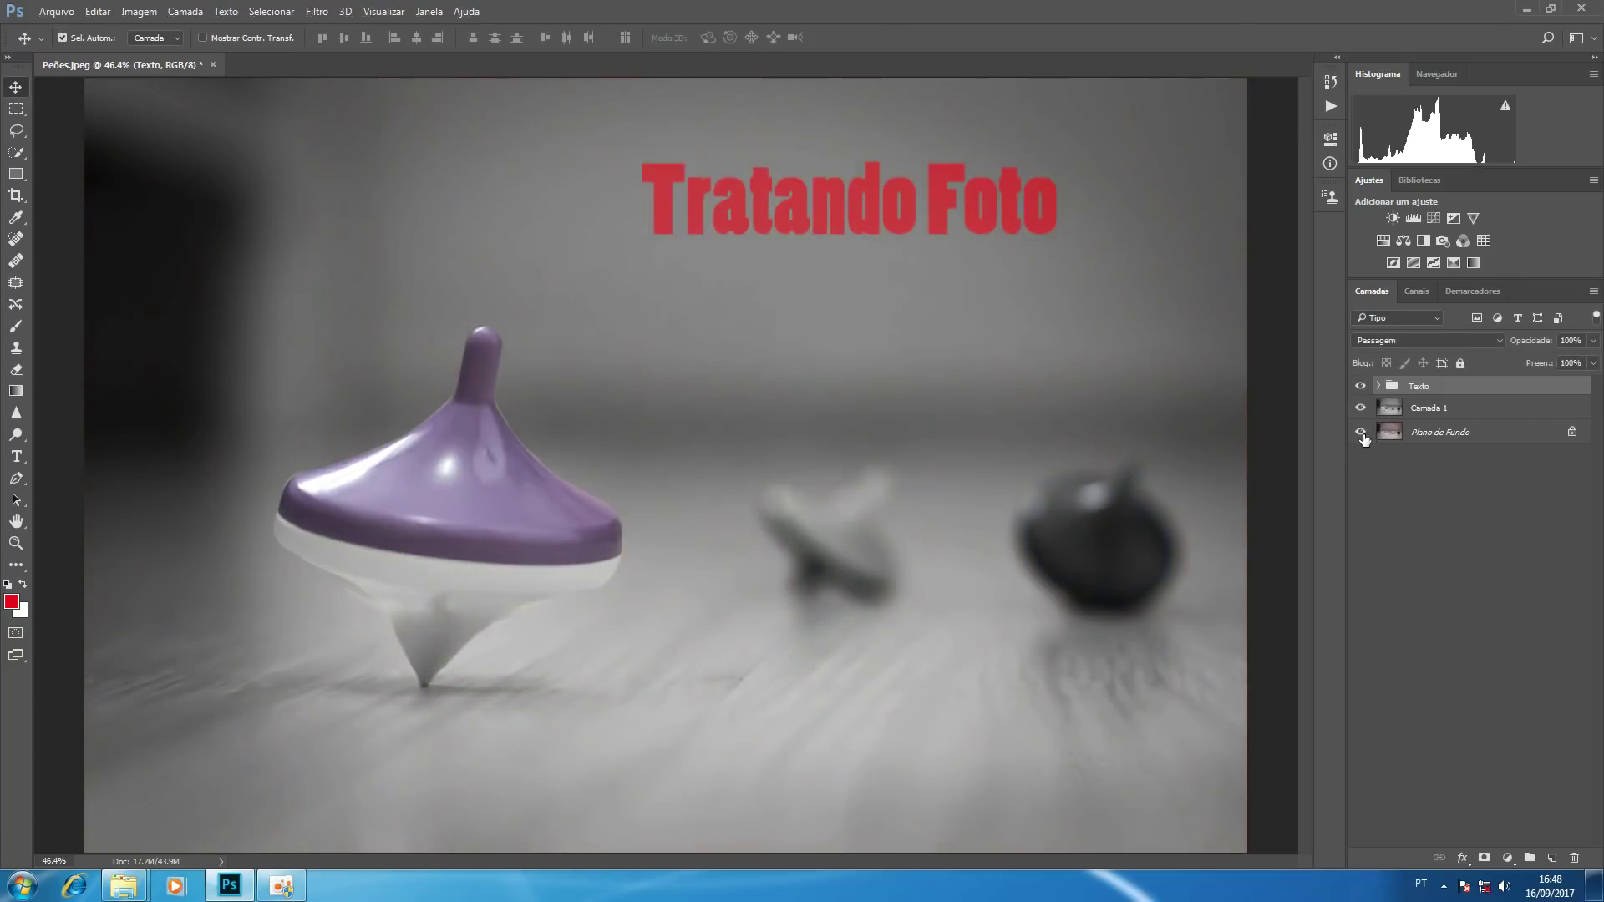
# Step: Stamp all visible layers into a new merged layer above Plano de Fundo and bring it to the top of the layer stack
pyautogui.click(1437, 430)
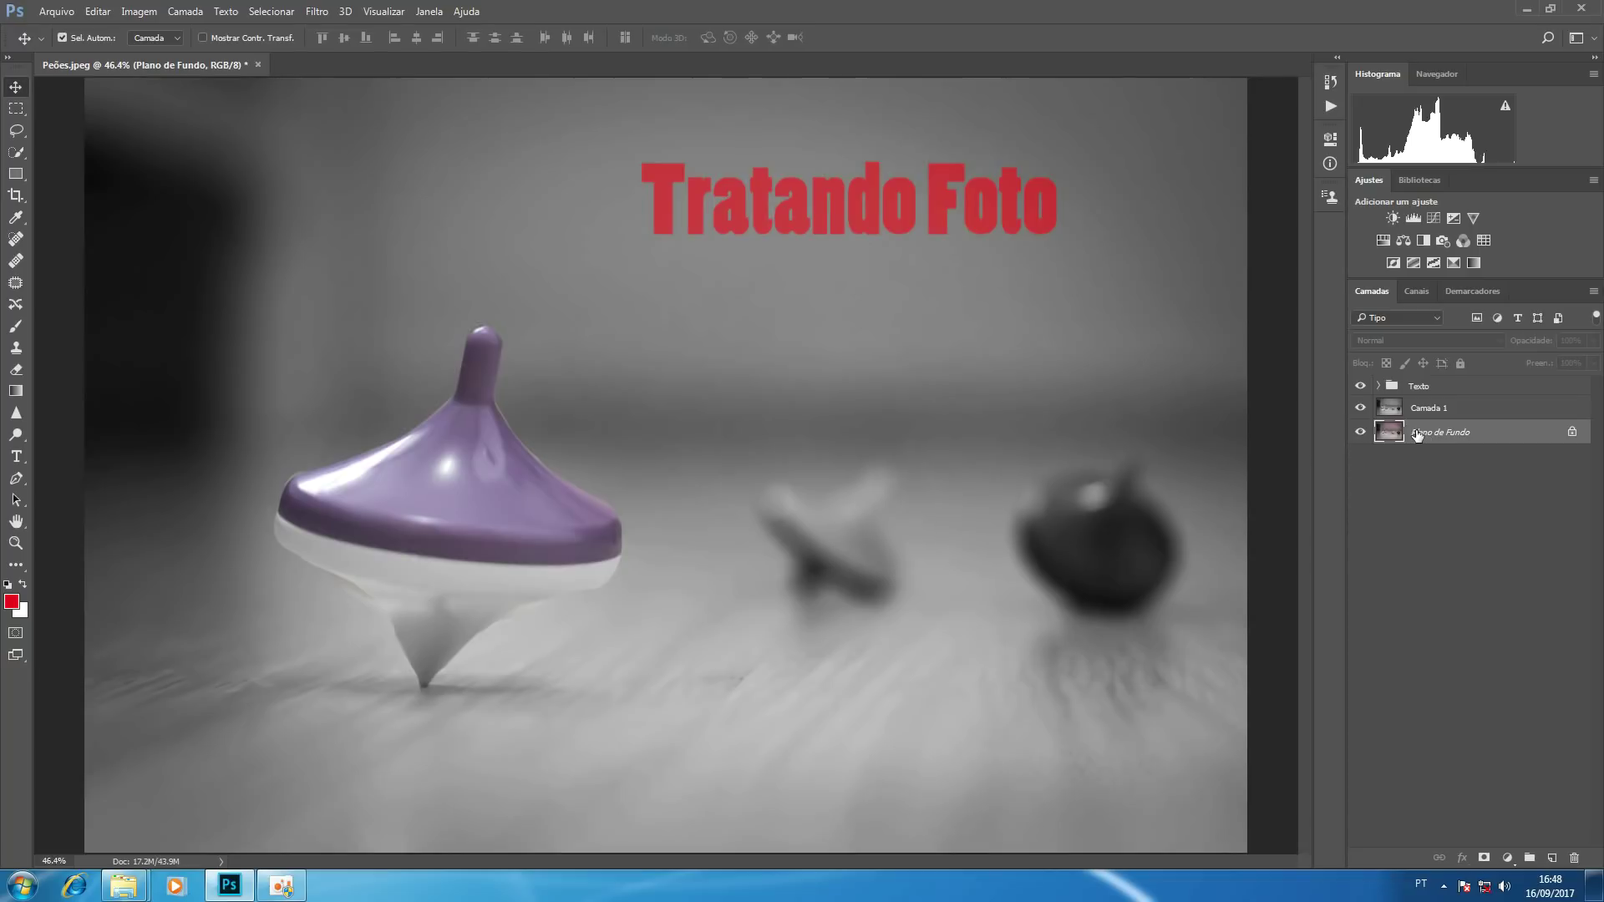
pyautogui.hotkey('ctrl', 'shift', 'alt', 'e')
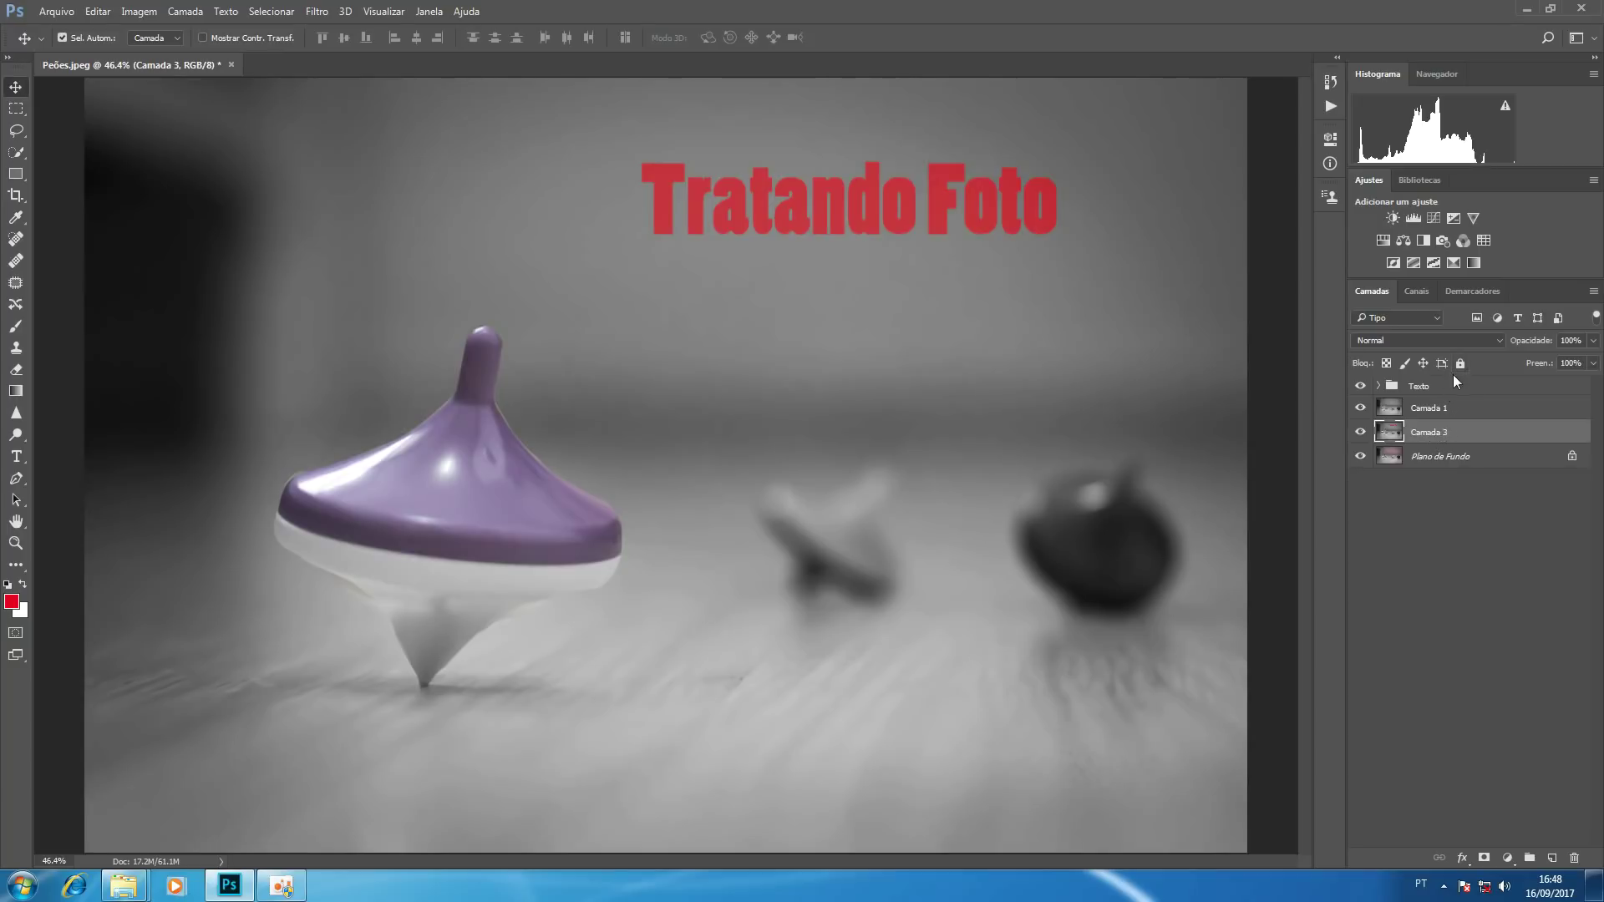
pyautogui.moveTo(1451, 456); pyautogui.dragTo(1451, 428)
pyautogui.click(1451, 428)
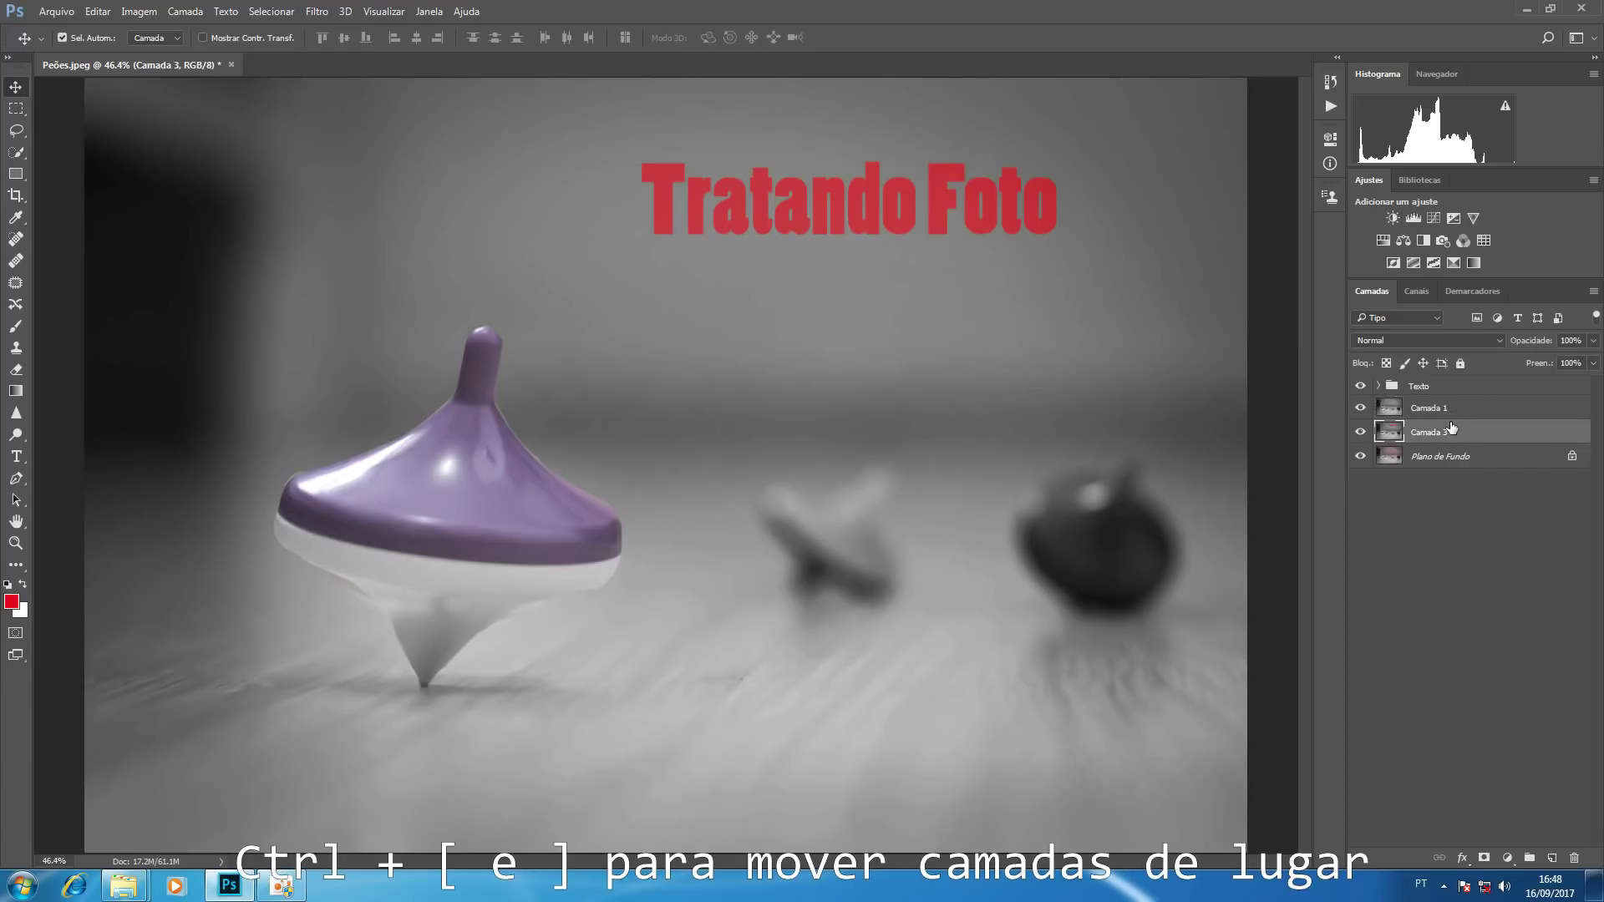
pyautogui.press('ctrl')
pyautogui.hotkey('ctrl', ']')
pyautogui.hotkey('ctrl', ']')
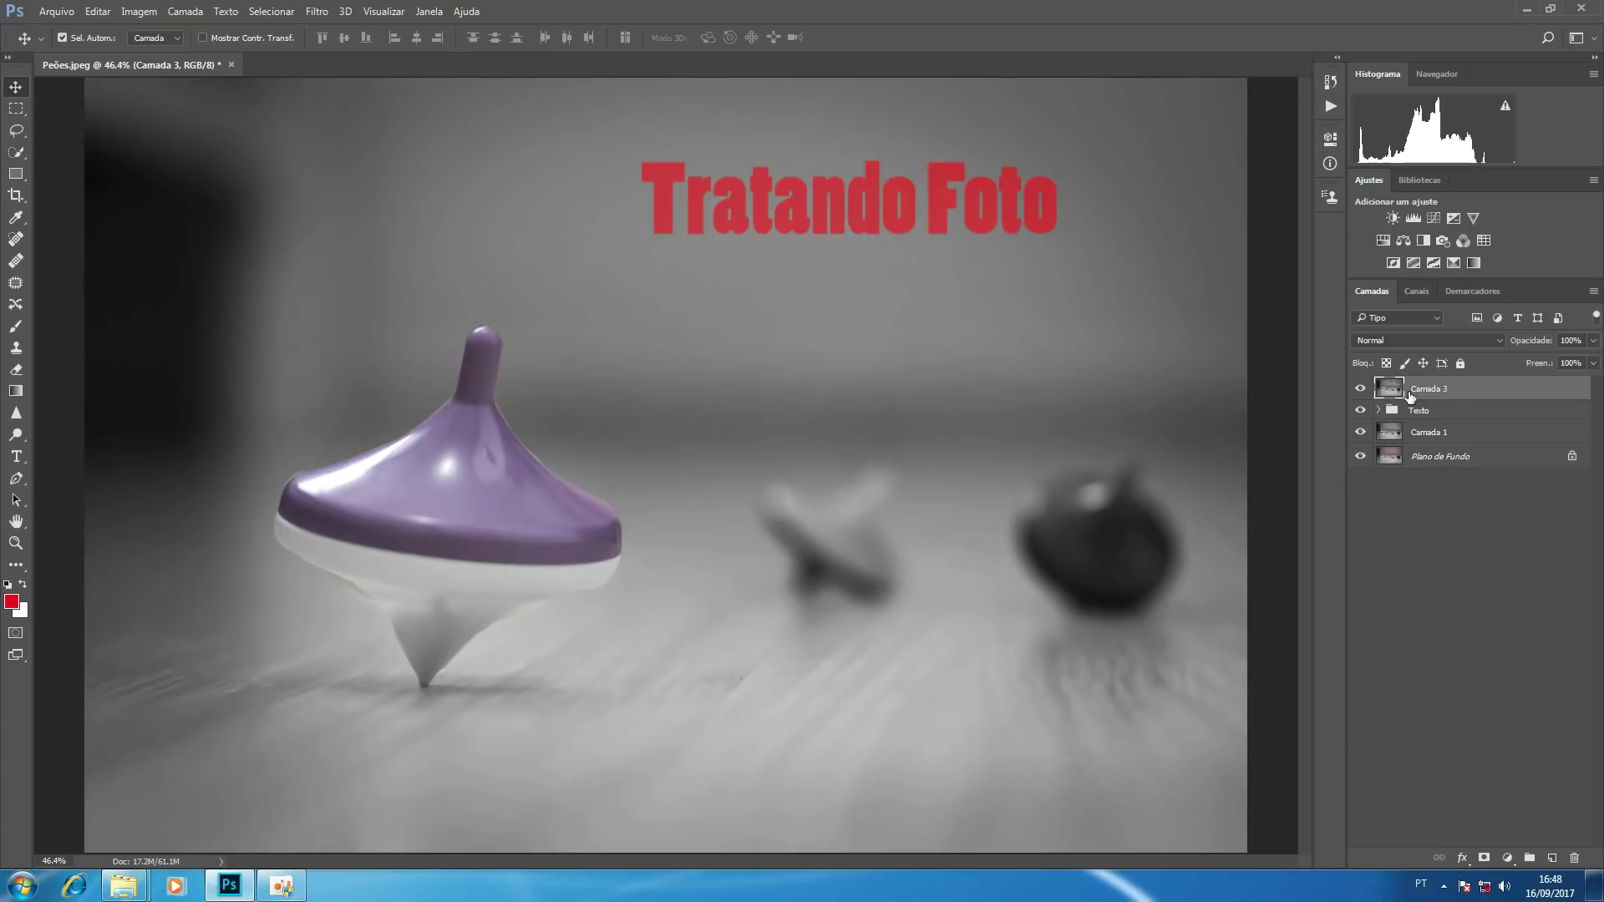
# Step: Hide the merged Camada 3 layer, turn the Texto group's visibility off and on, and select that group
pyautogui.moveTo(1370, 409)
pyautogui.mouseDown()
pyautogui.moveTo(1360, 461)
pyautogui.moveTo(1362, 410)
pyautogui.mouseUp()
pyautogui.click(1361, 390)
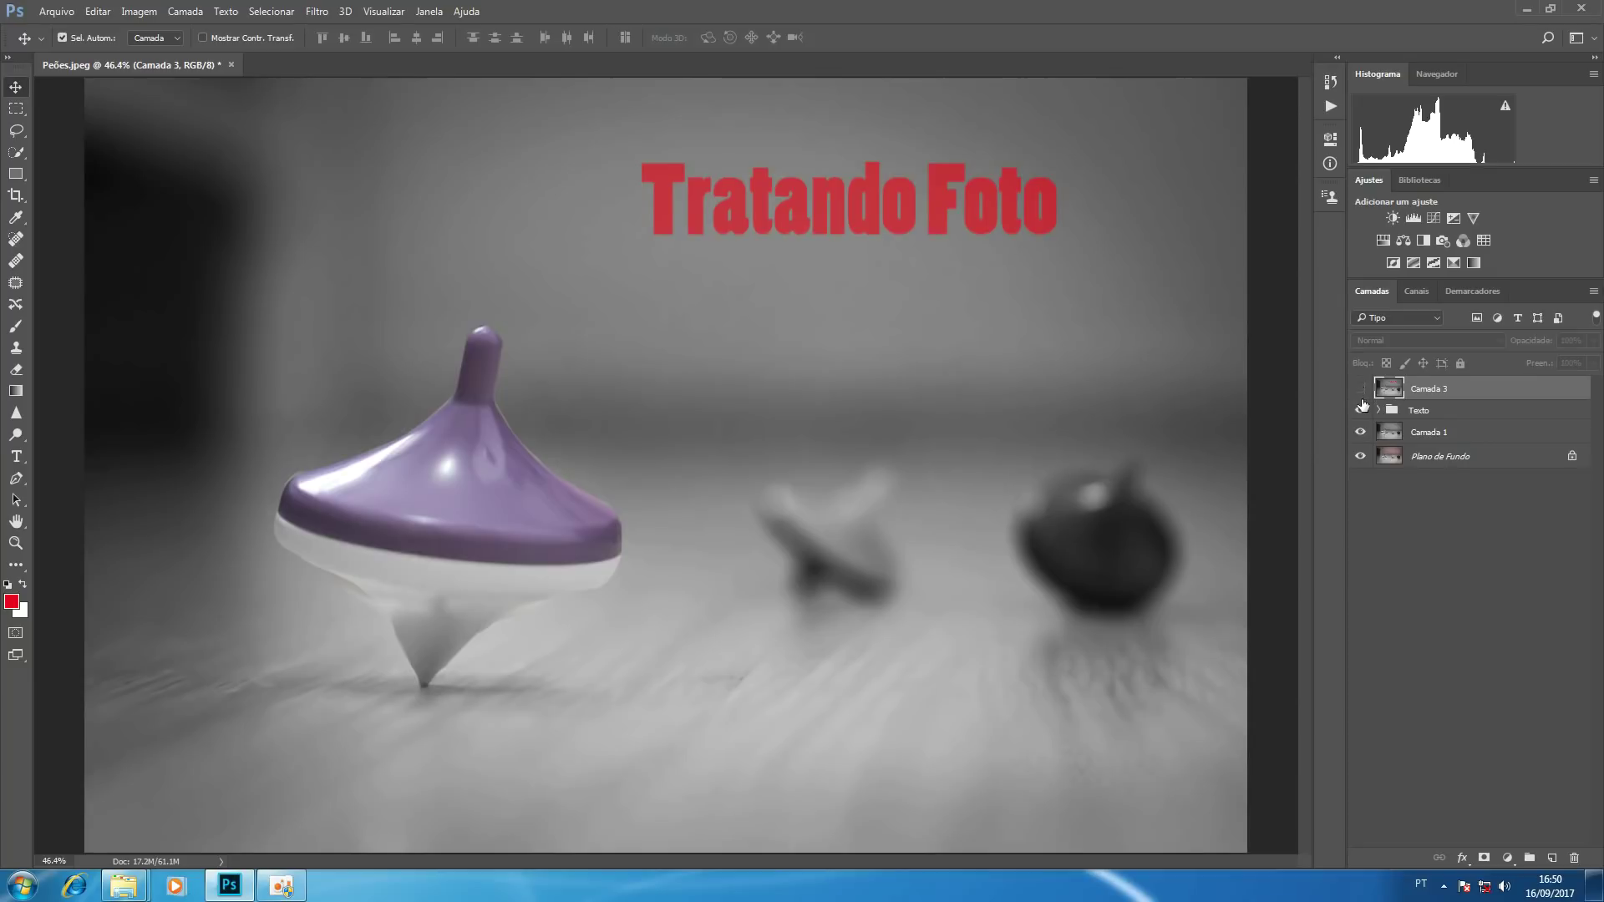
pyautogui.click(1361, 412)
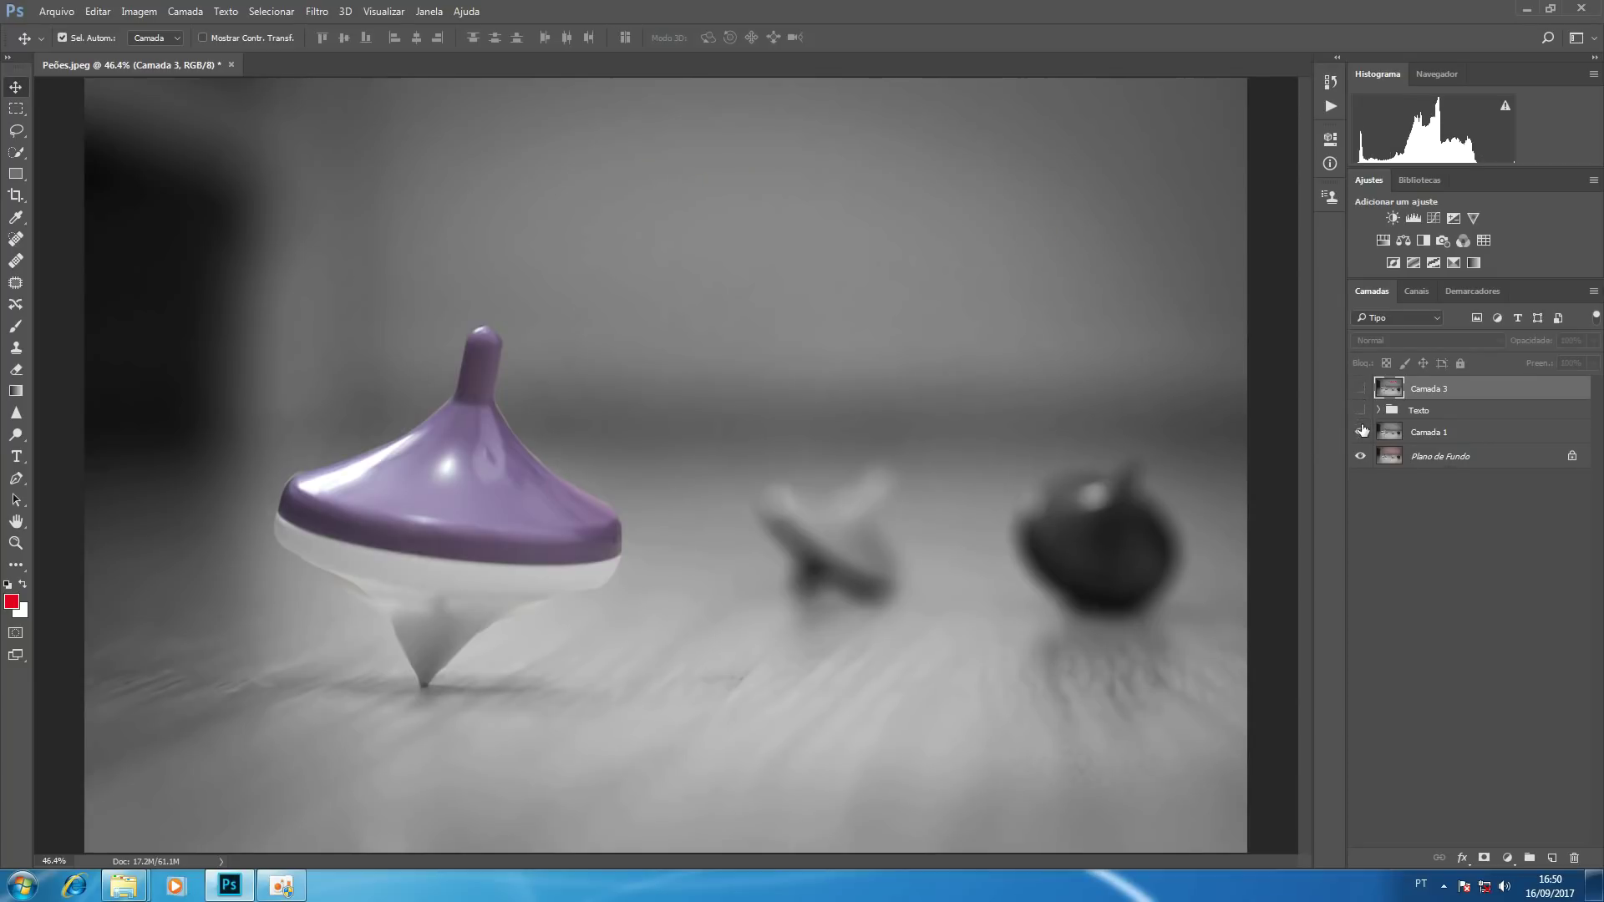
pyautogui.click(1361, 411)
pyautogui.click(1477, 417)
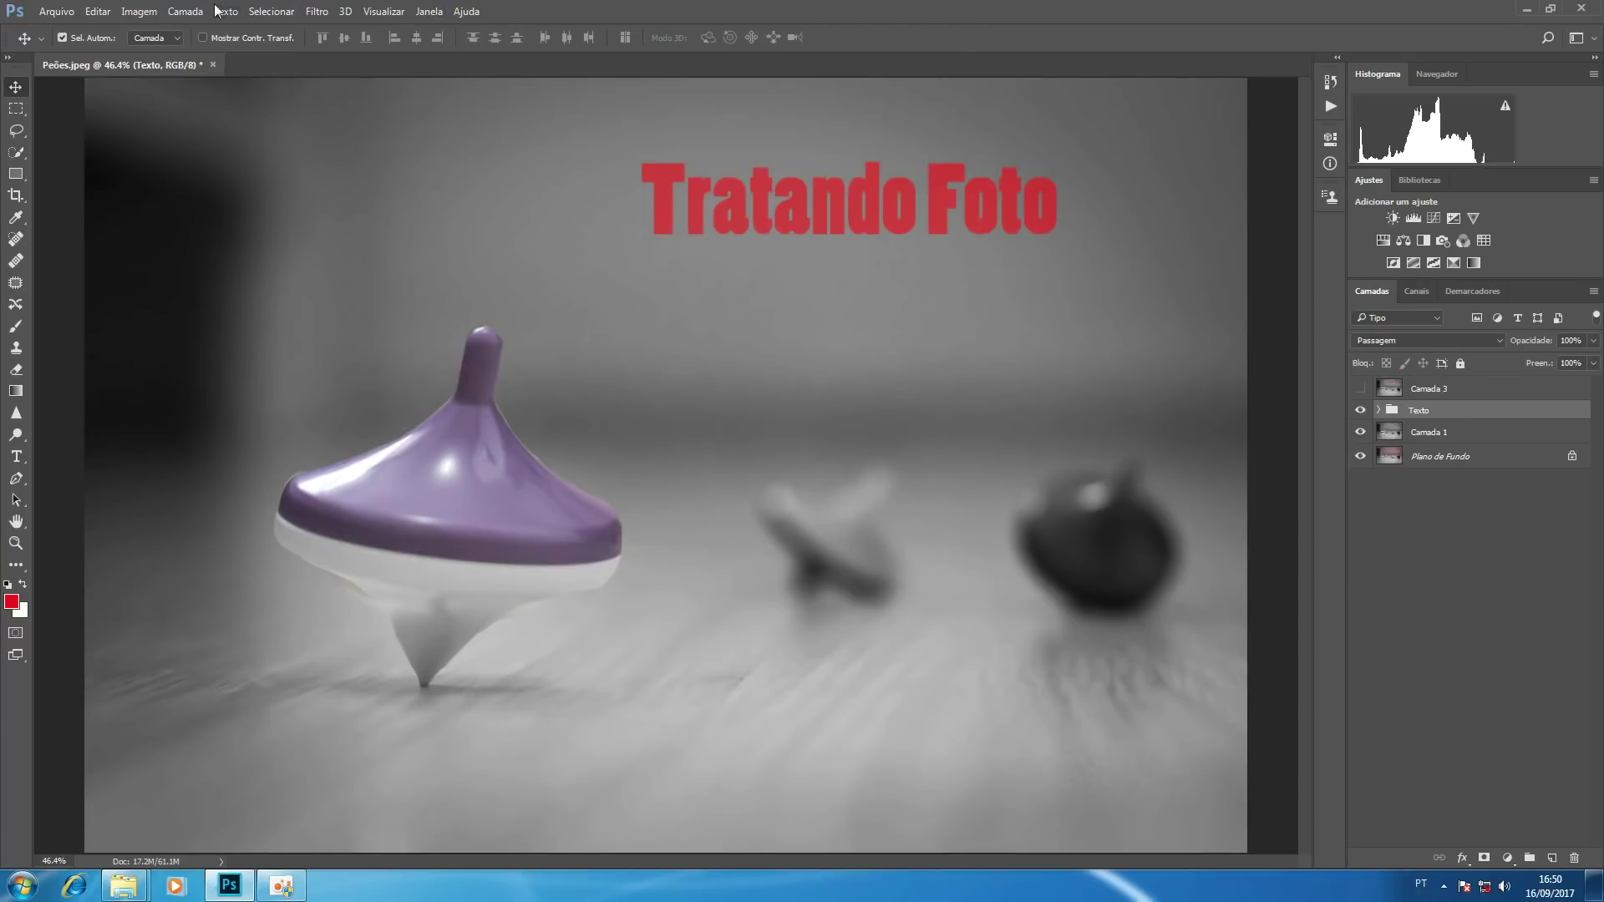
# Step: Hide the Texto group with the Ocultar camadas command and show it again with Mostrar Camadas
pyautogui.click(187, 11)
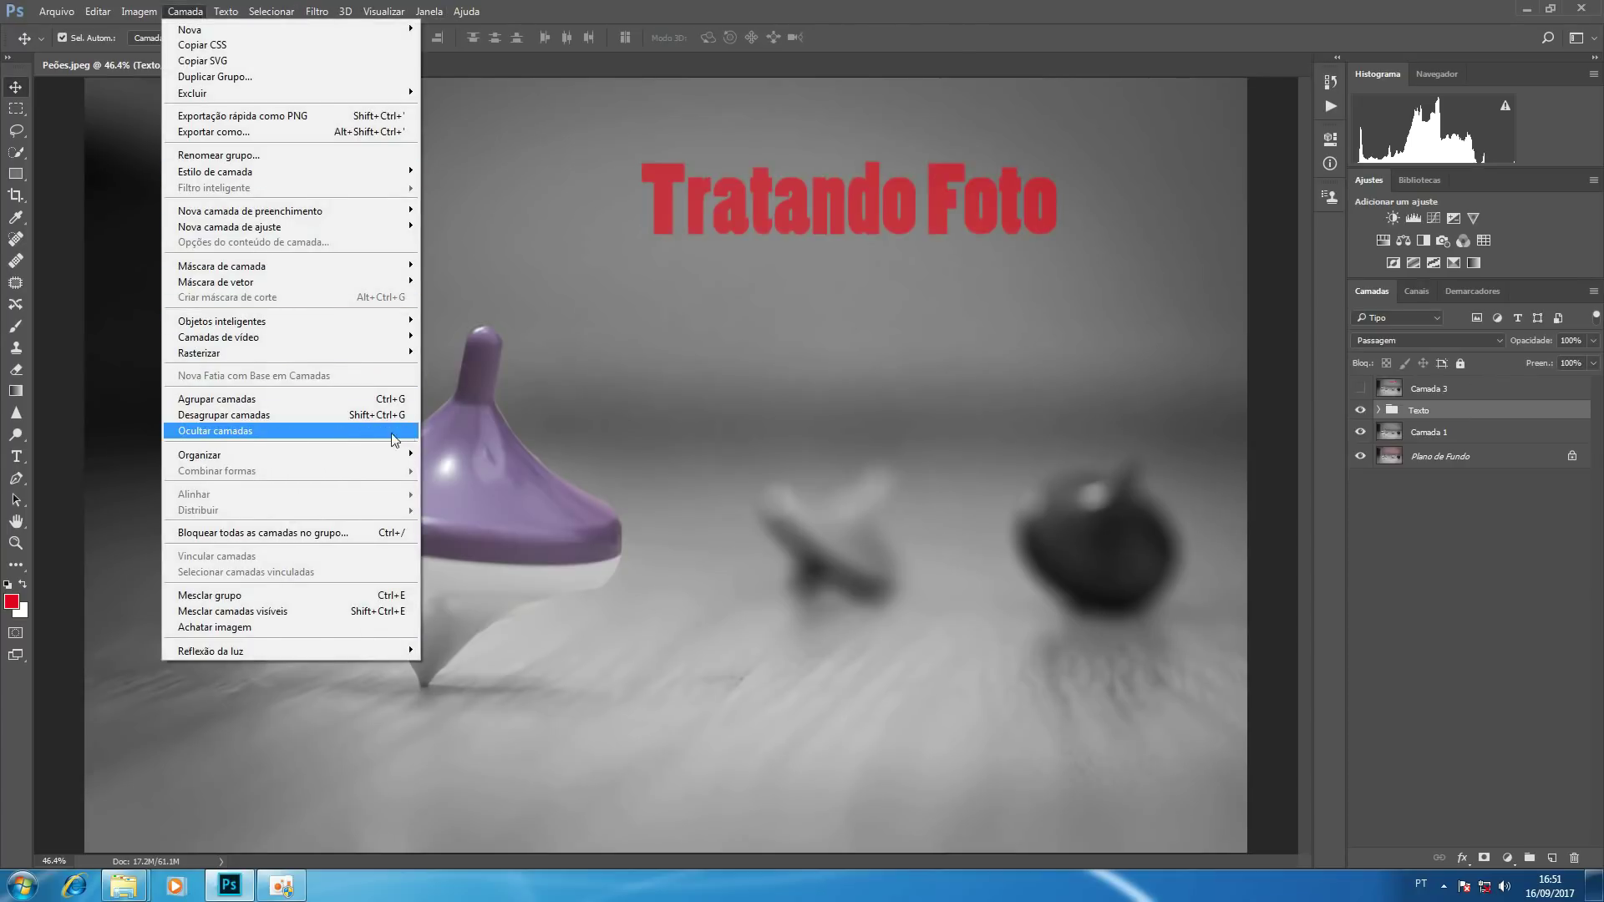
pyautogui.click(364, 432)
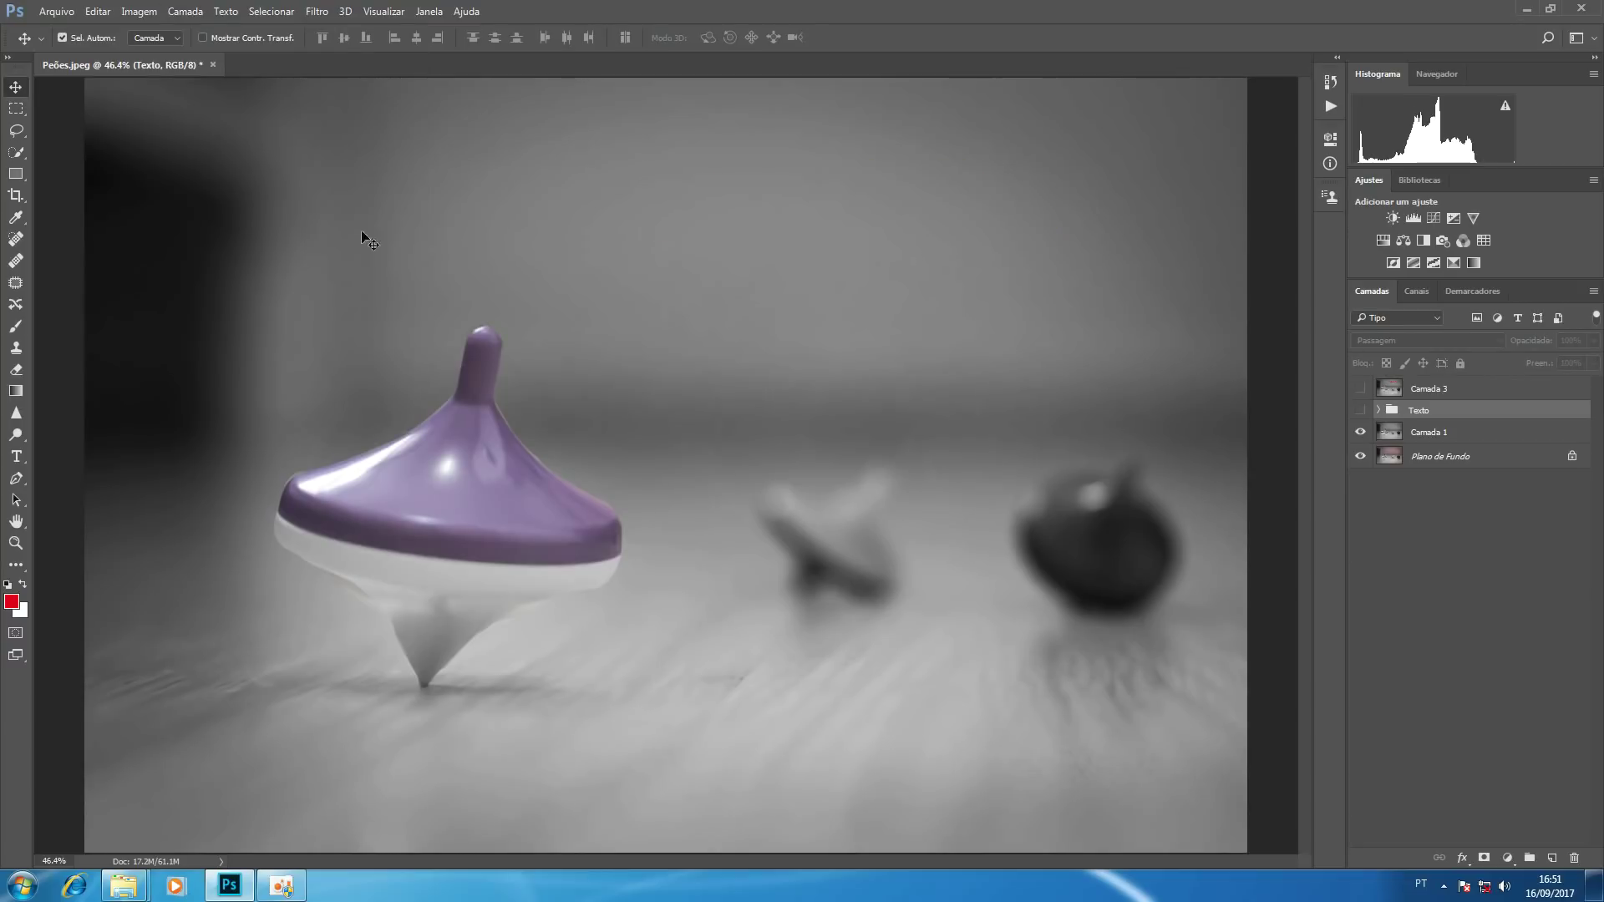
pyautogui.click(186, 12)
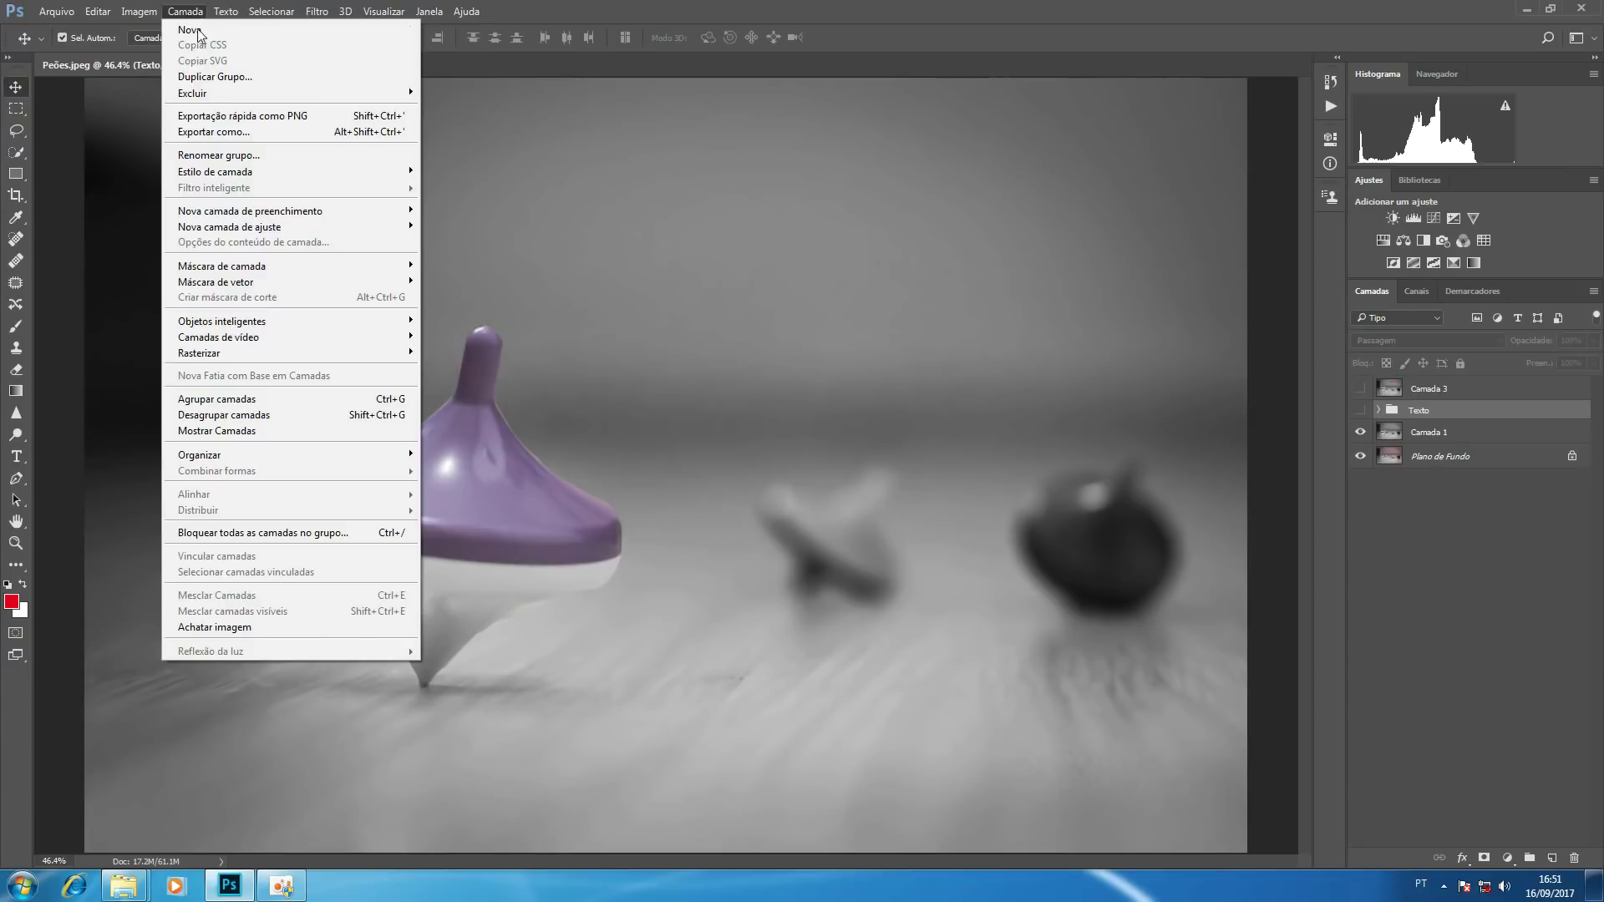
pyautogui.click(260, 429)
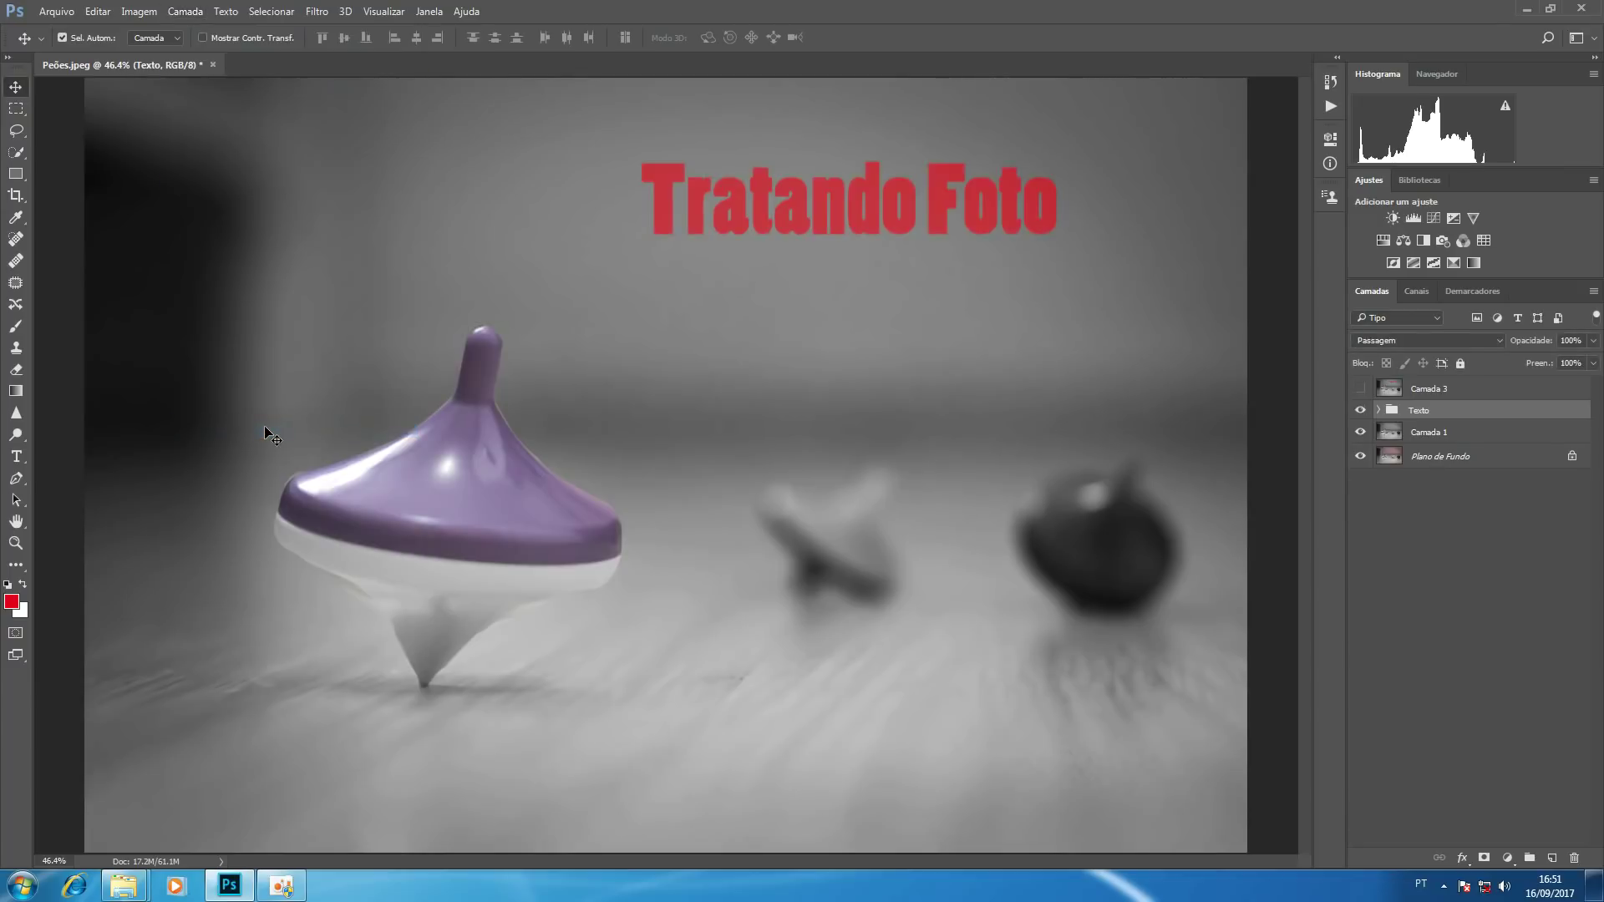
# Step: Assign the keyboard shortcut Ctrl+Ç to the layer command Ocultar camadas and save the shortcut settings
pyautogui.click(97, 11)
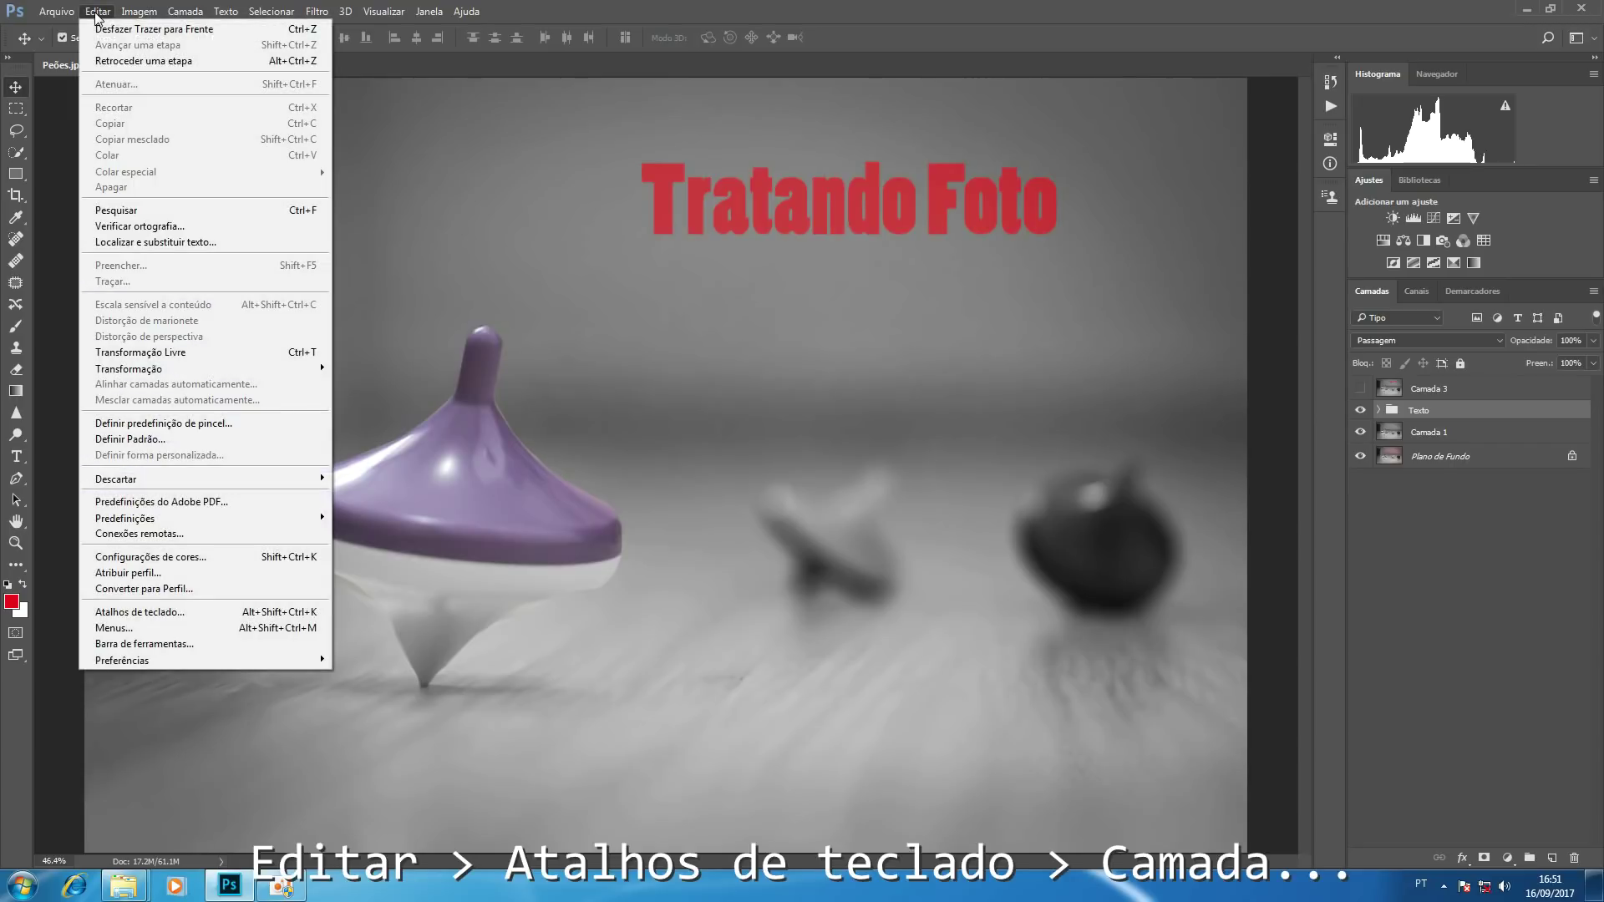
pyautogui.click(167, 612)
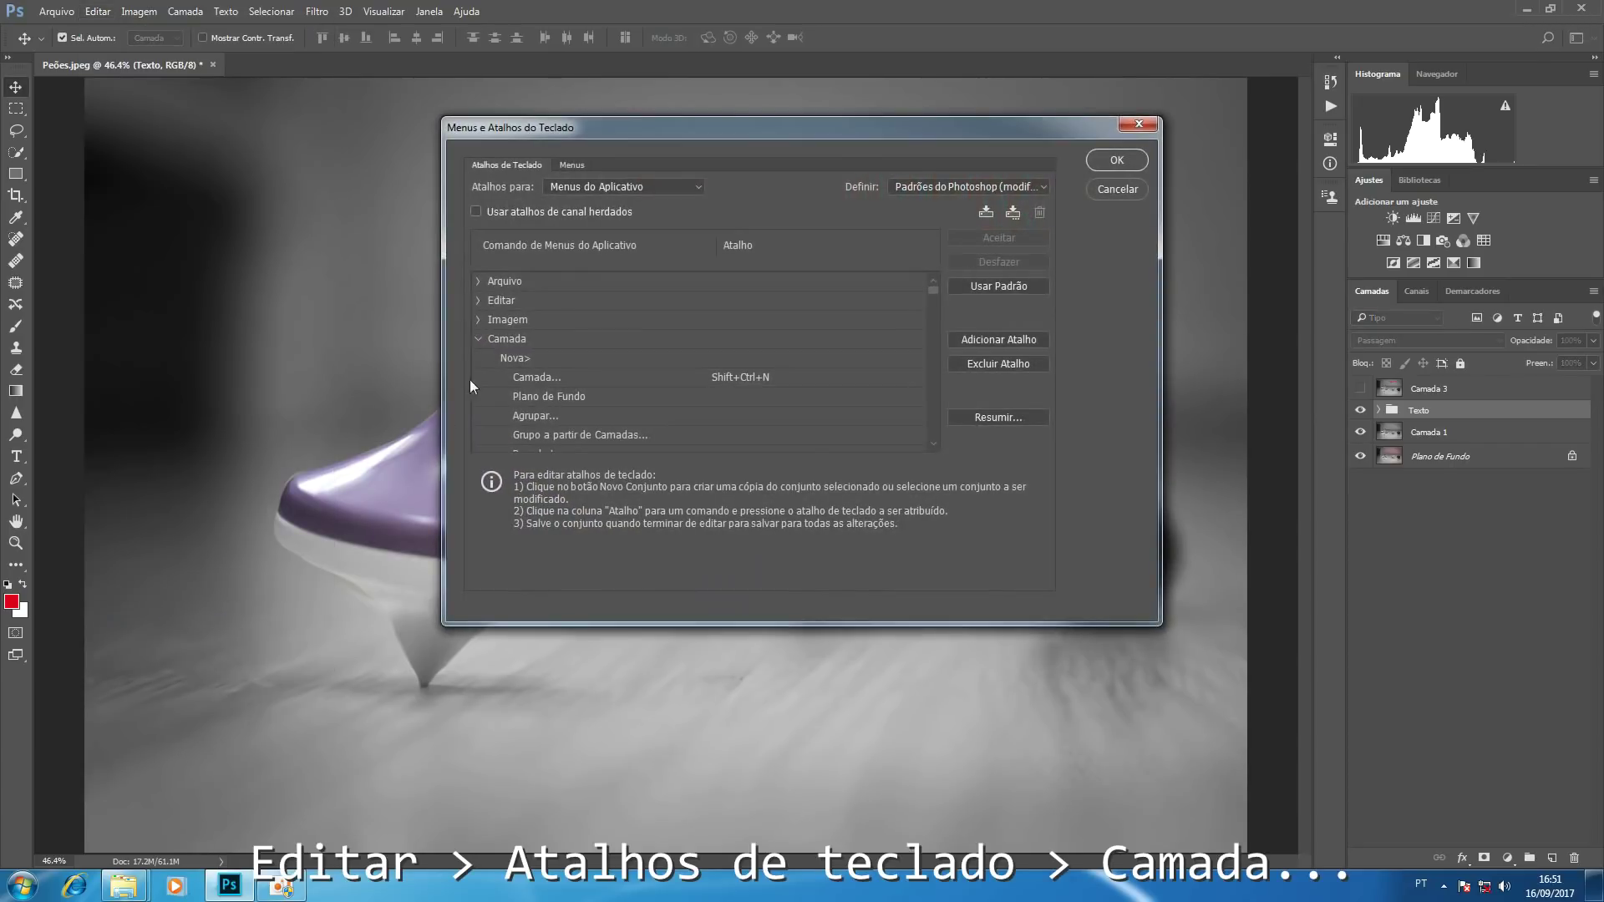
pyautogui.click(512, 342)
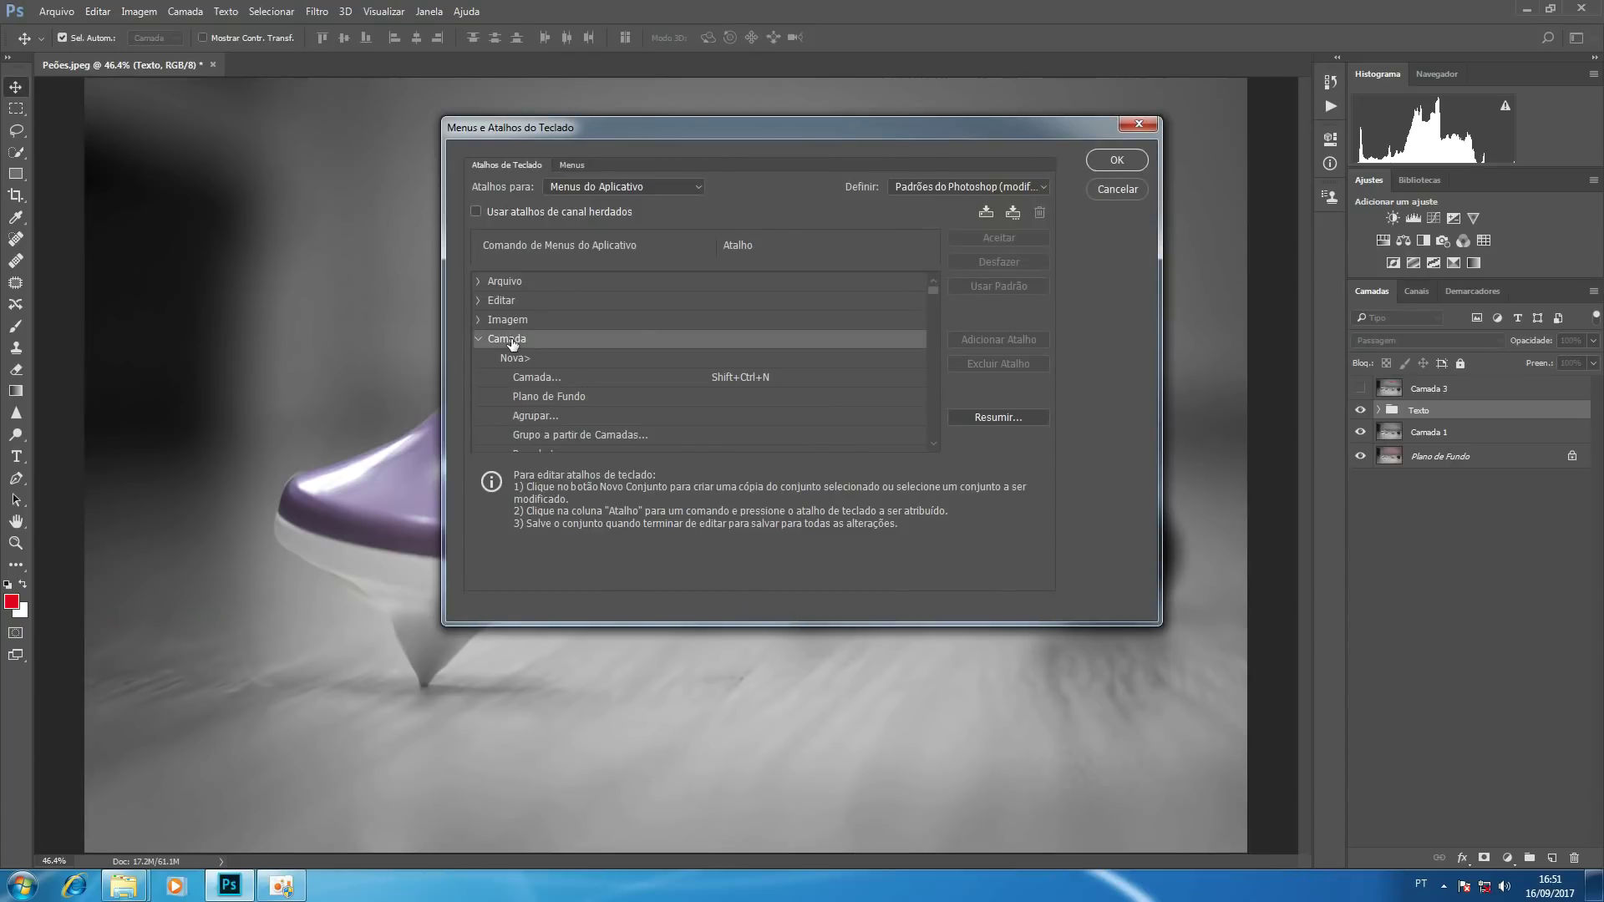
pyautogui.scroll(-10, 512, 343)
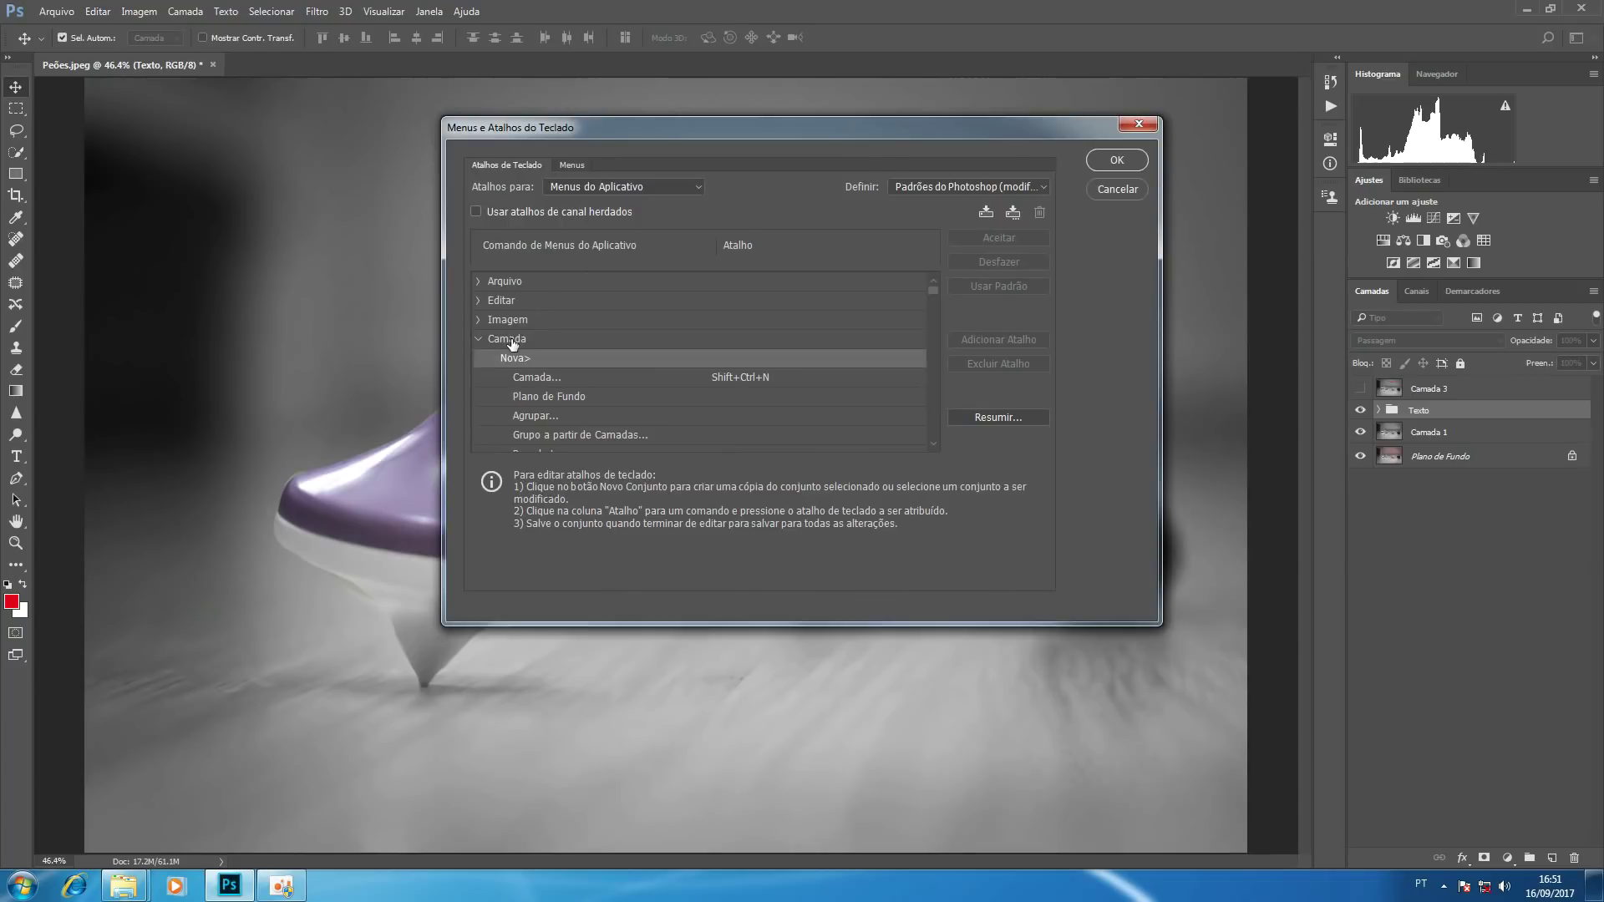
pyautogui.scroll(-15, 512, 344)
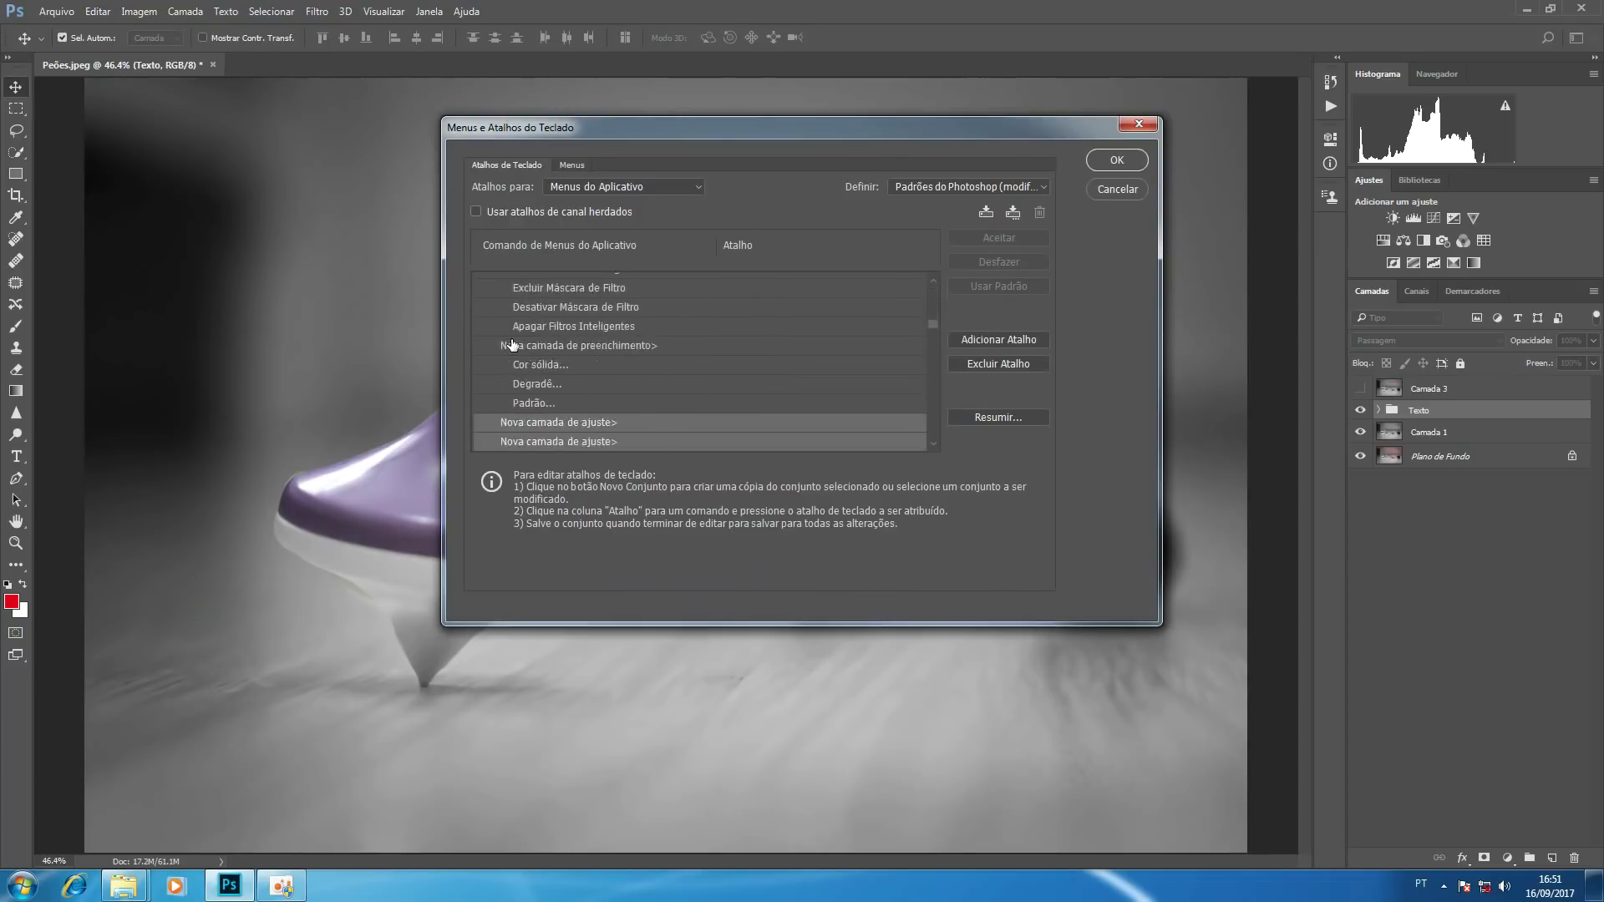
pyautogui.press('Down')
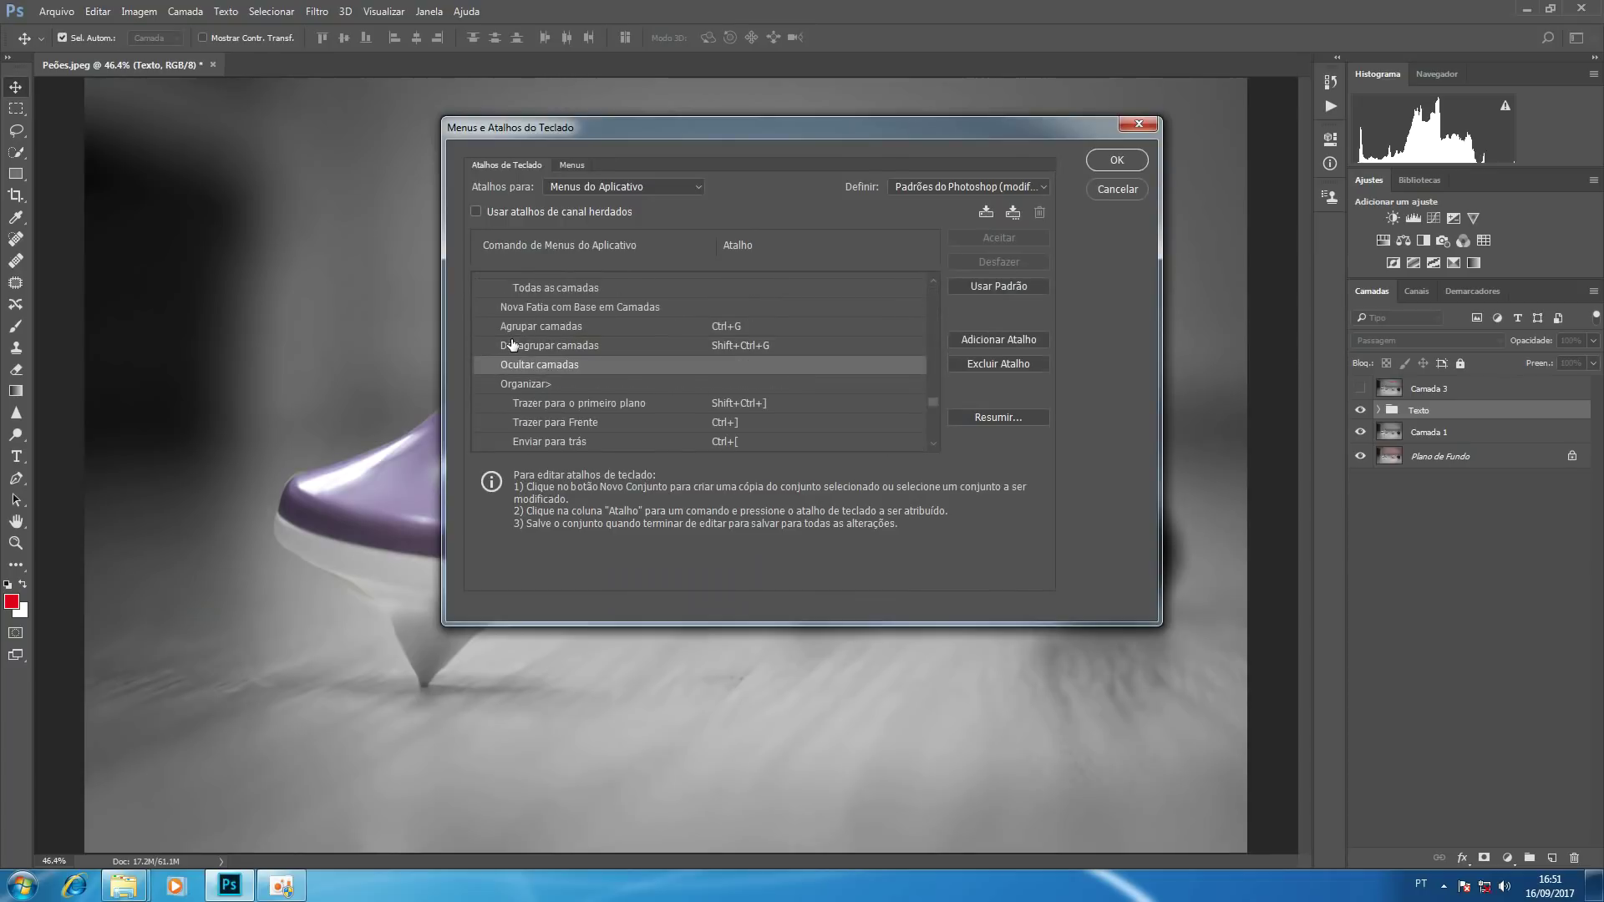
pyautogui.click(565, 365)
pyautogui.press('ctrl+ccedilla')
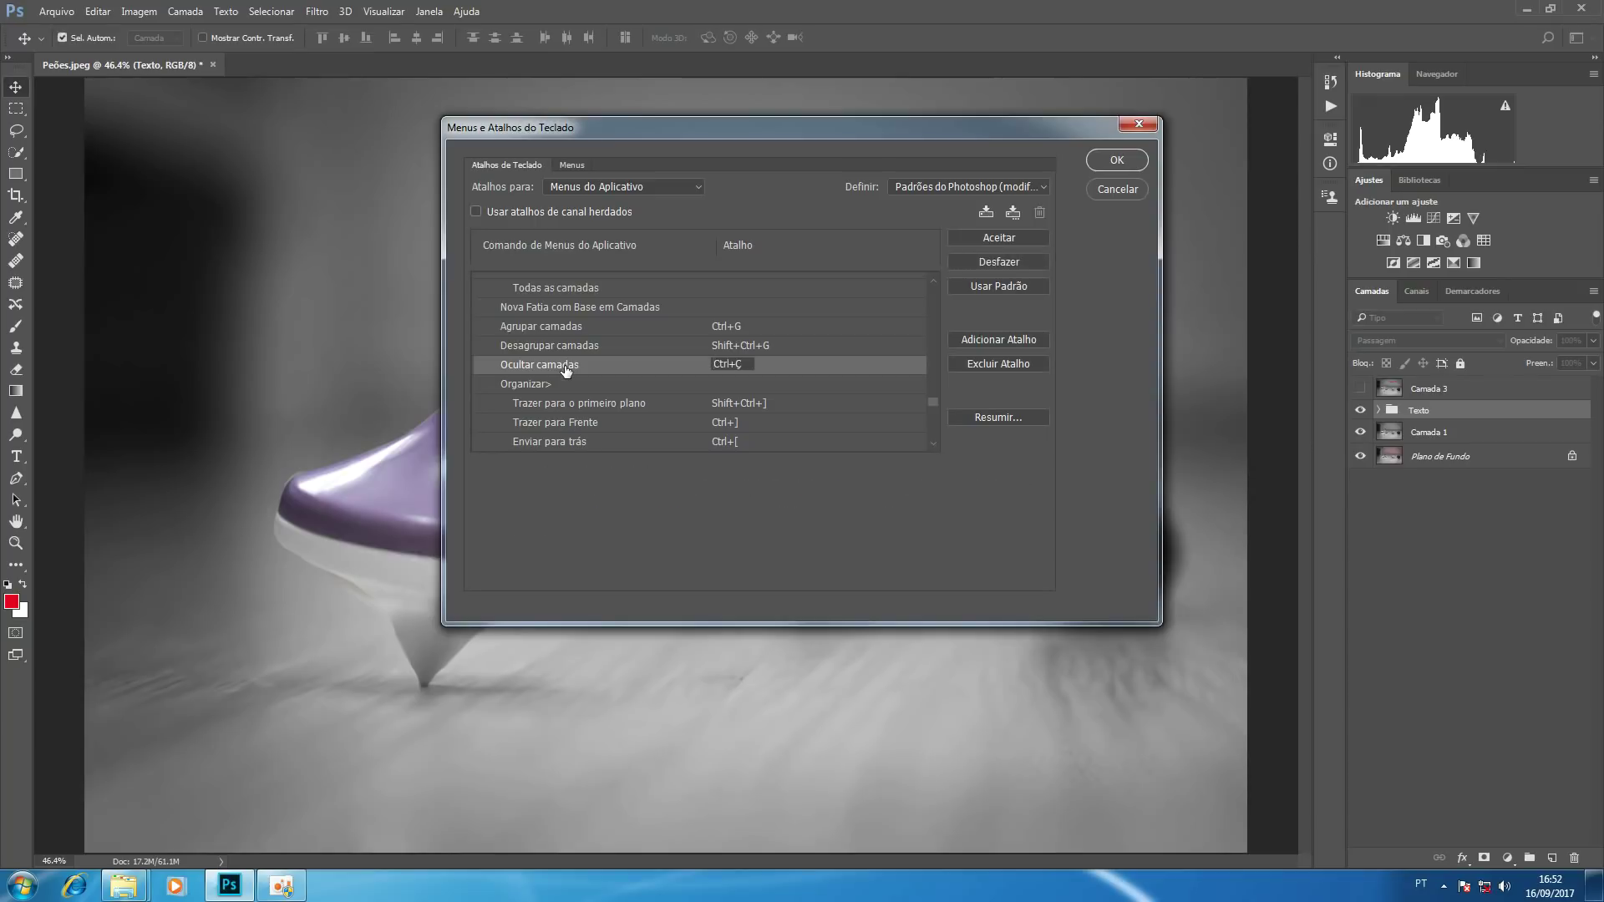
pyautogui.click(1003, 243)
pyautogui.click(1096, 164)
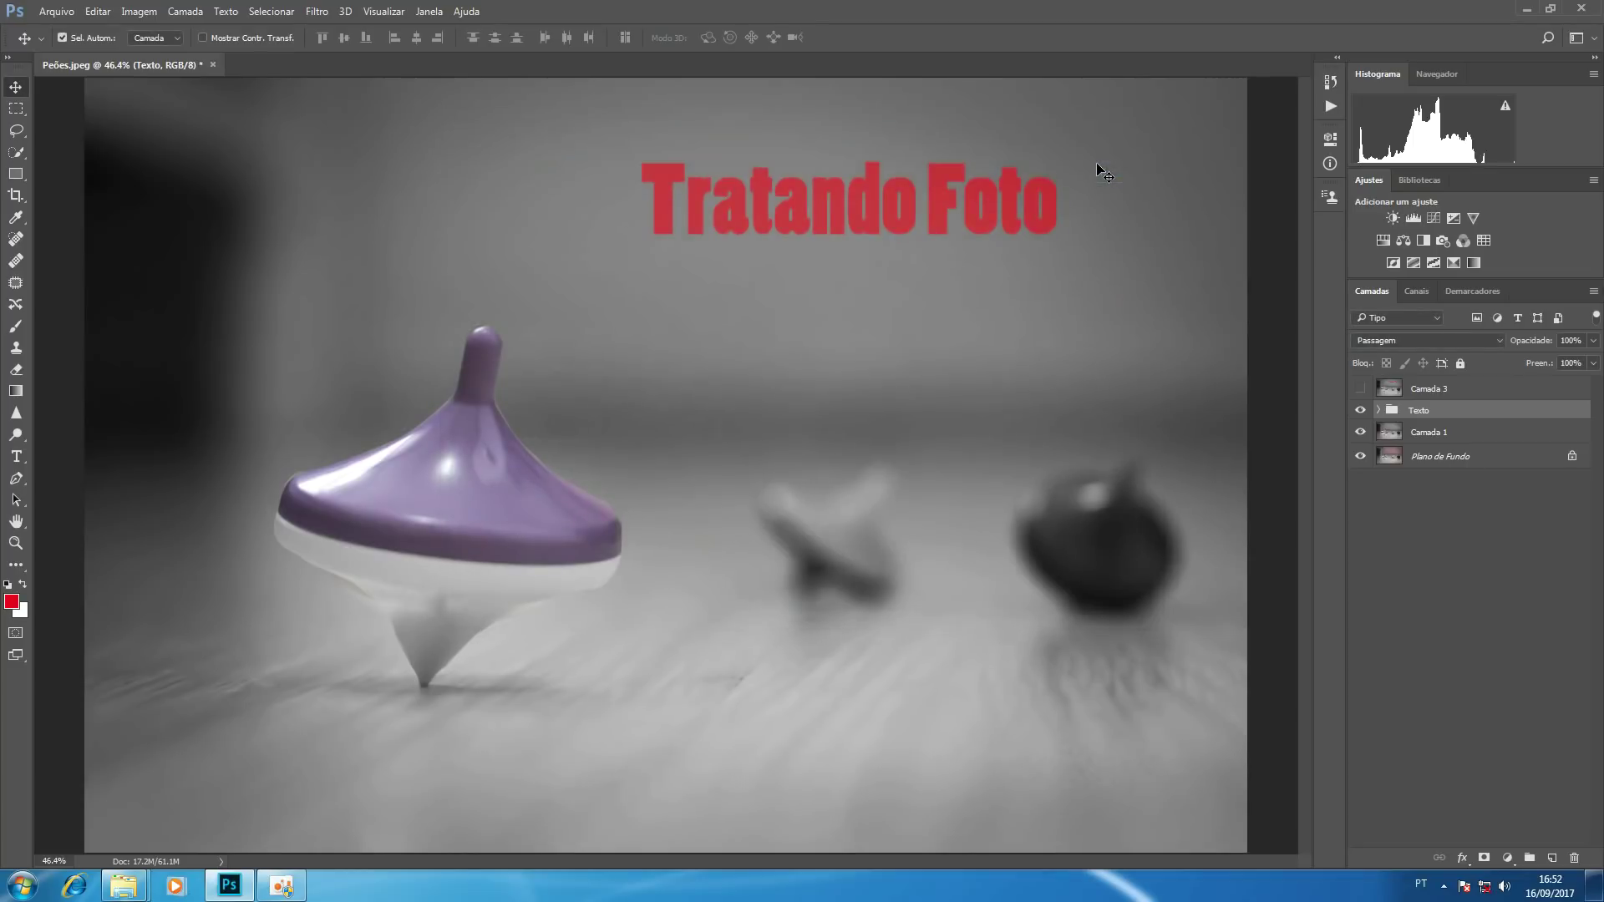
# Step: Test the new Ocultar camadas shortcut by repeatedly hiding and showing the Texto group, and check its listing among the layer commands
pyautogui.press('ctrl+ccedilla')
pyautogui.press('ctrl+ccedilla')
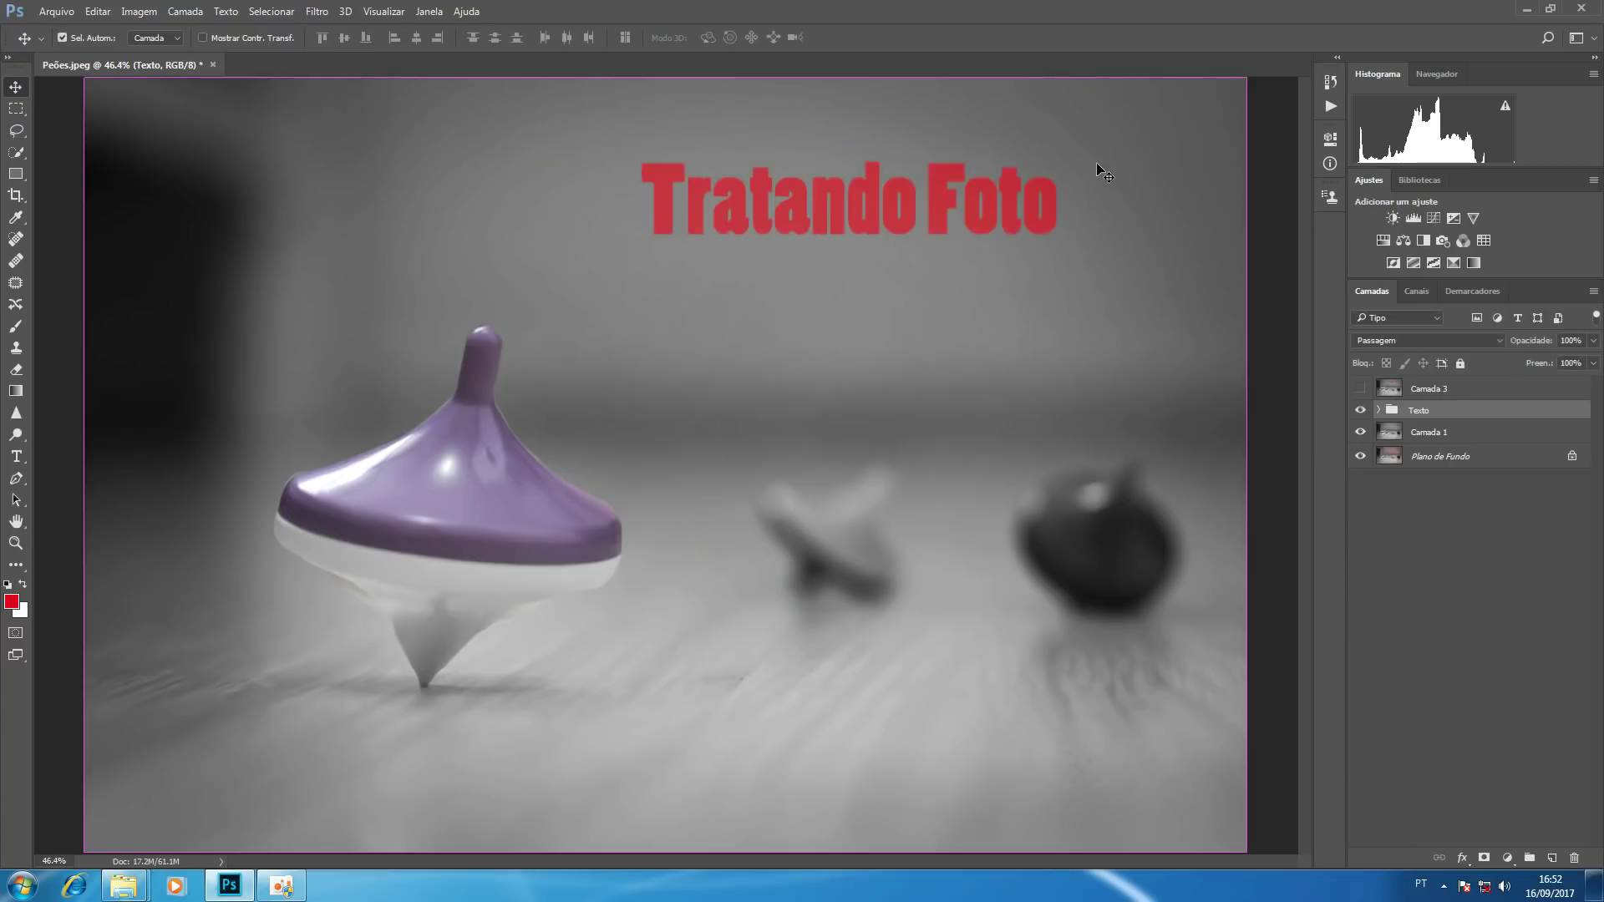
pyautogui.press('ctrl+ccedilla')
pyautogui.press('ctrl+ccedilla')
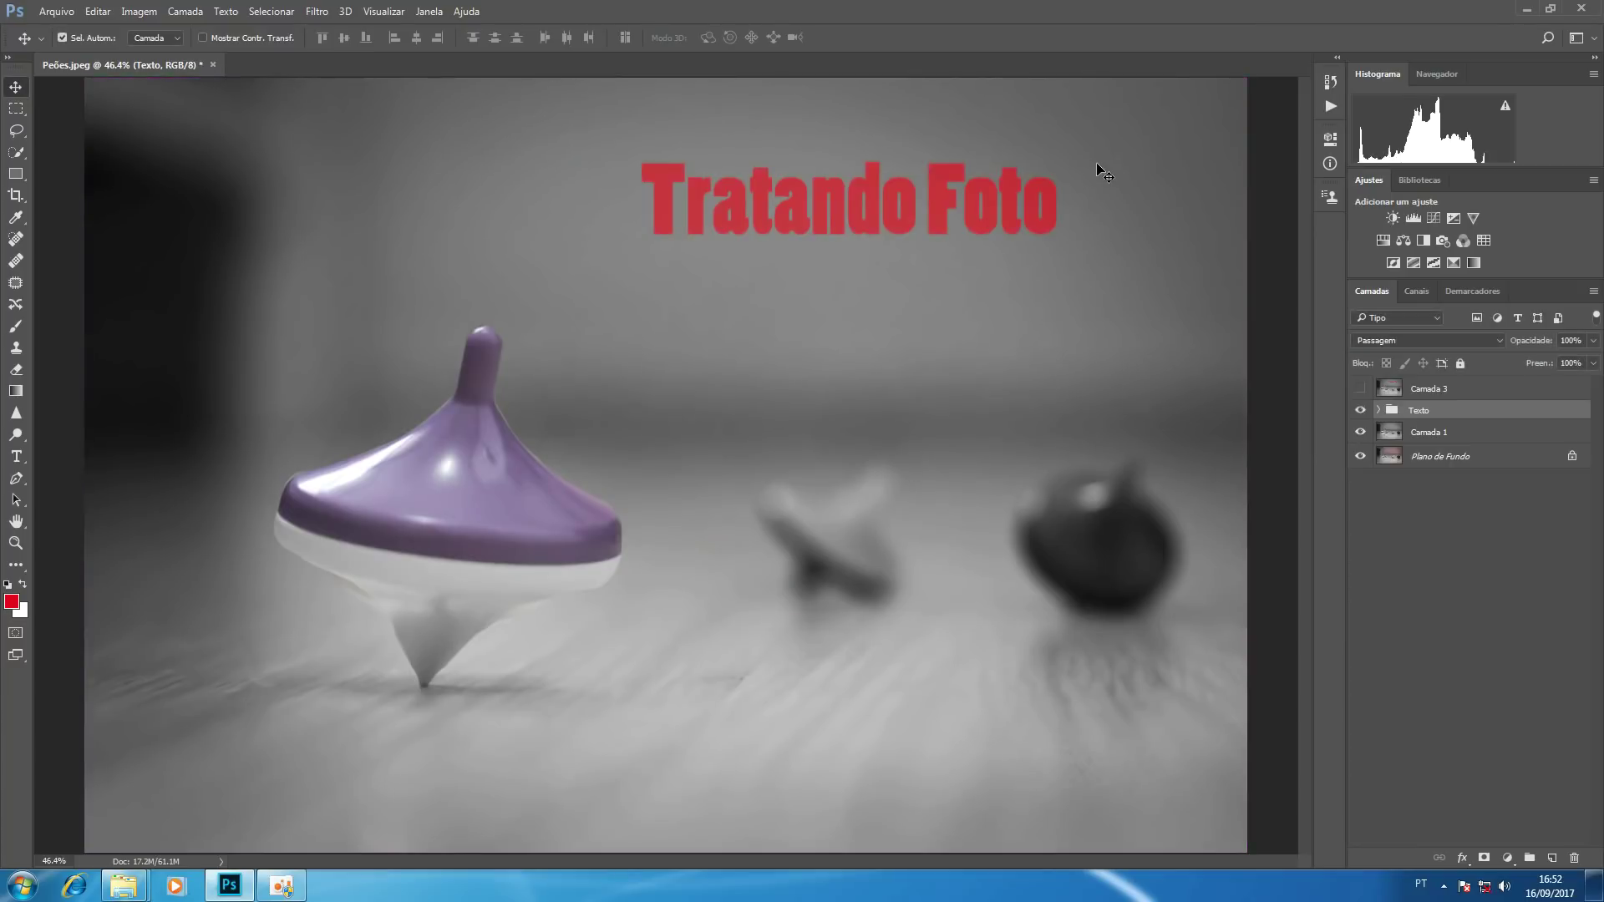
pyautogui.click(187, 12)
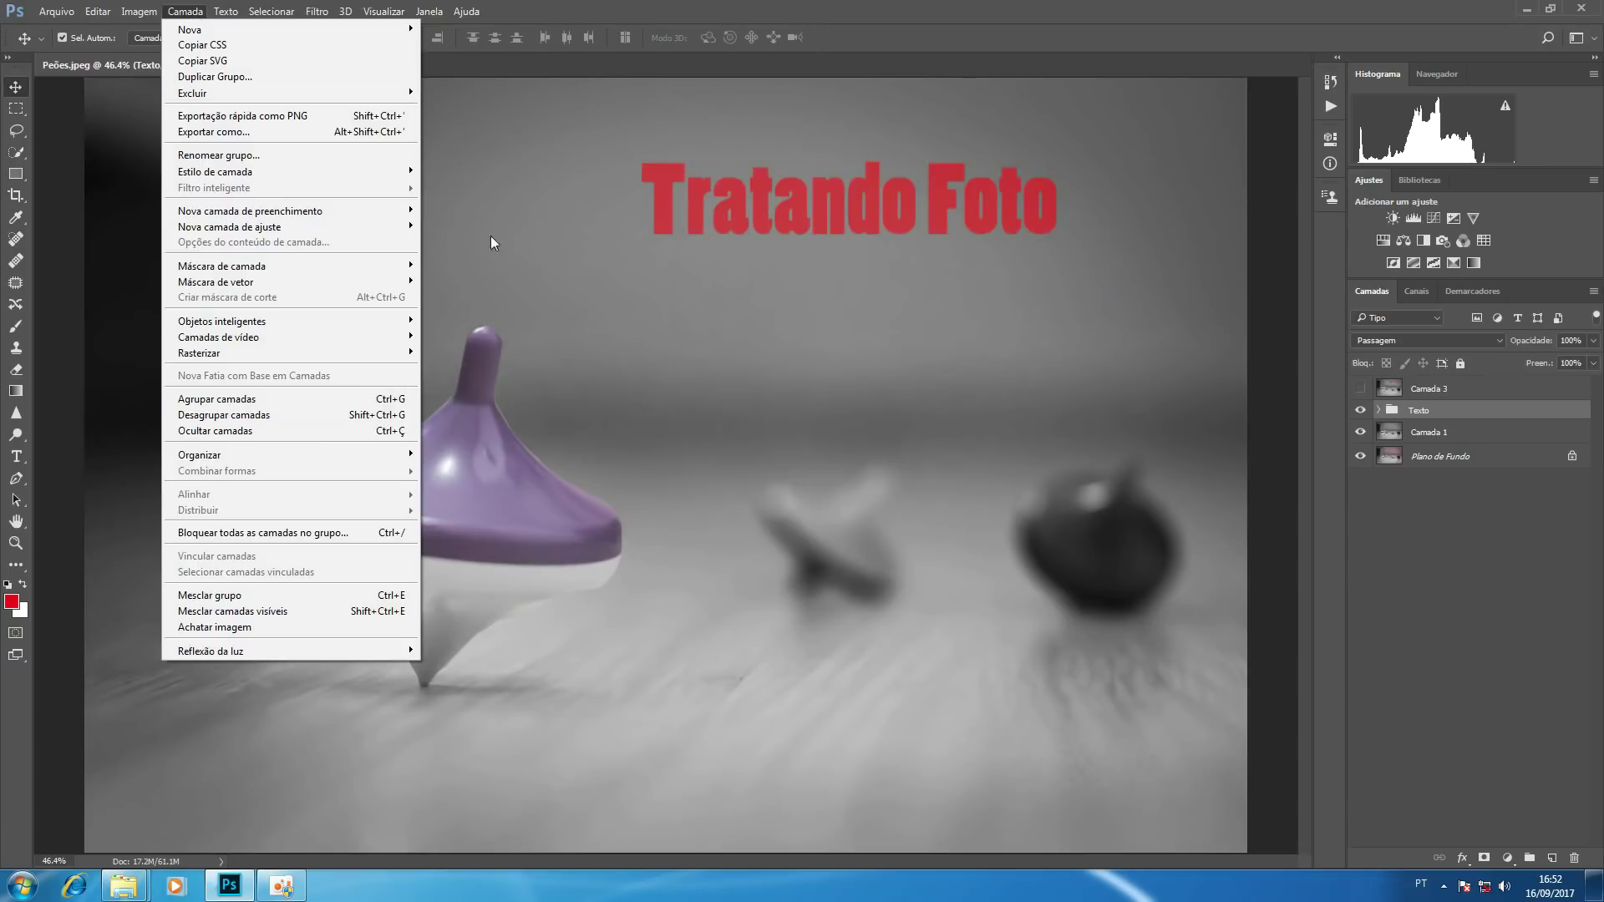
pyautogui.click(589, 8)
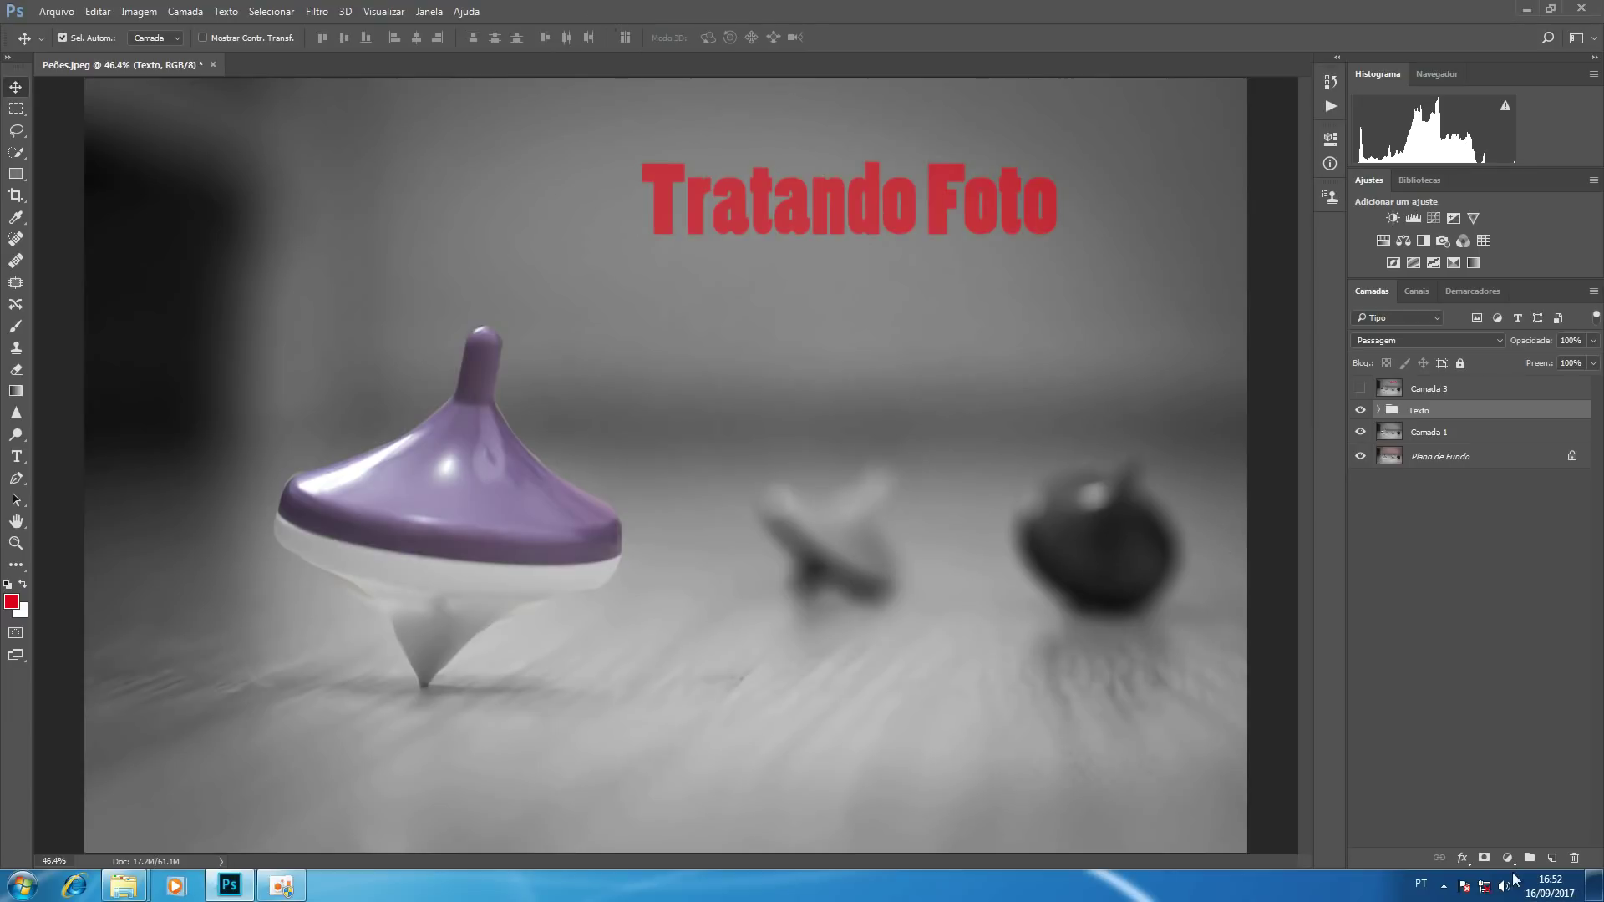
# Step: Assign the keyboard shortcut Shift+Ctrl+M to the Revelar todas command under Máscara de camada in the Camada commands and save the shortcut settings
pyautogui.click(1484, 858)
pyautogui.click(98, 11)
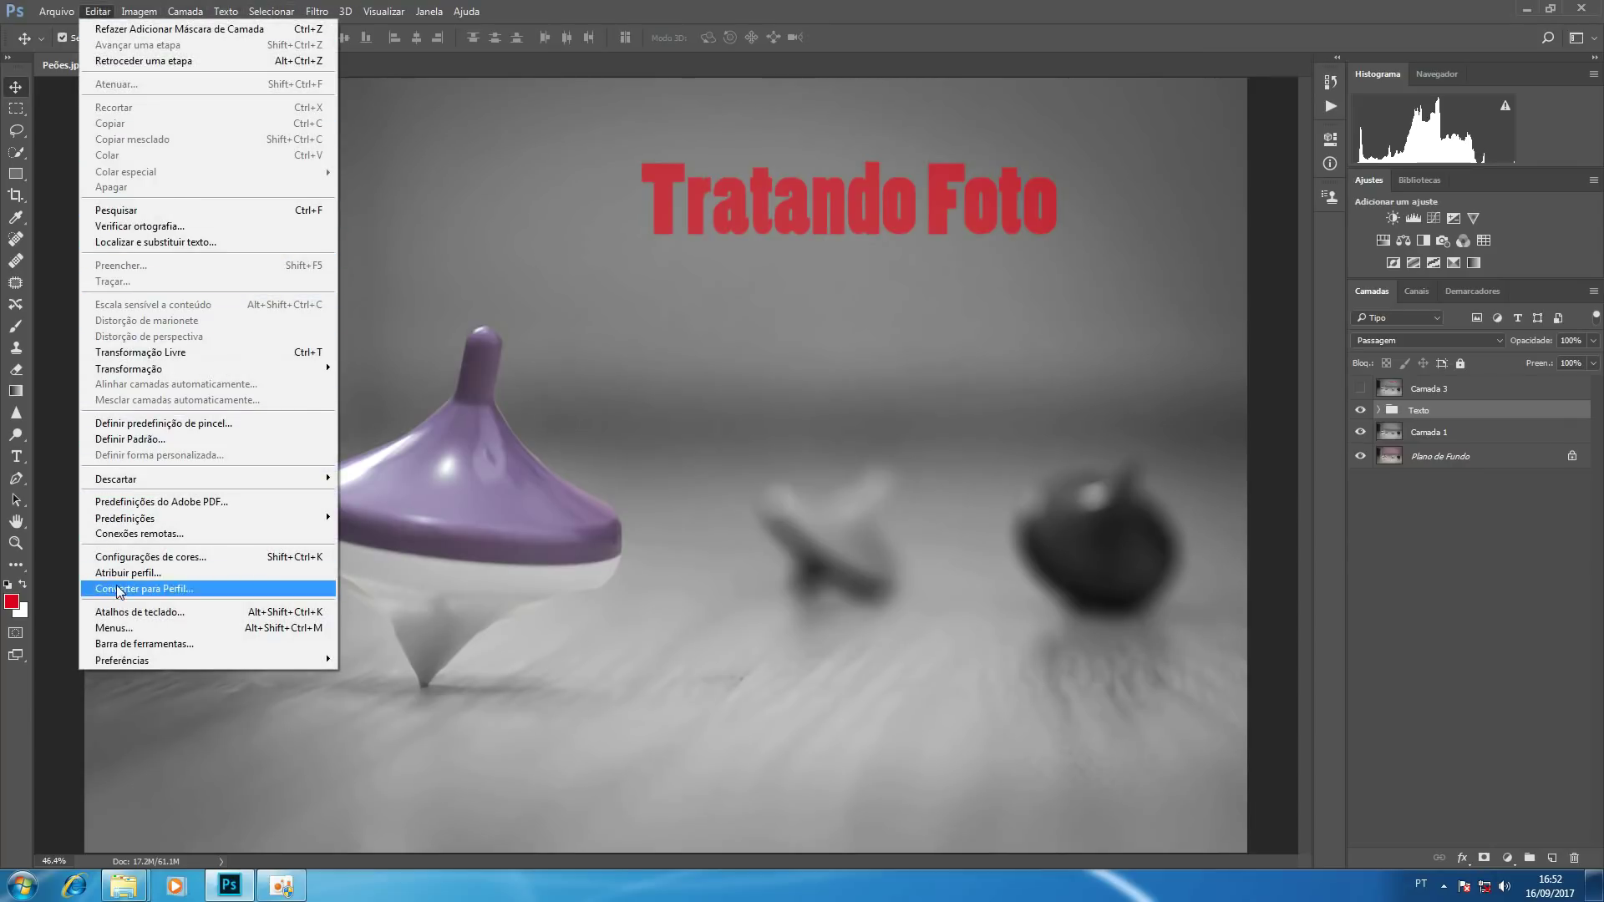
pyautogui.click(138, 615)
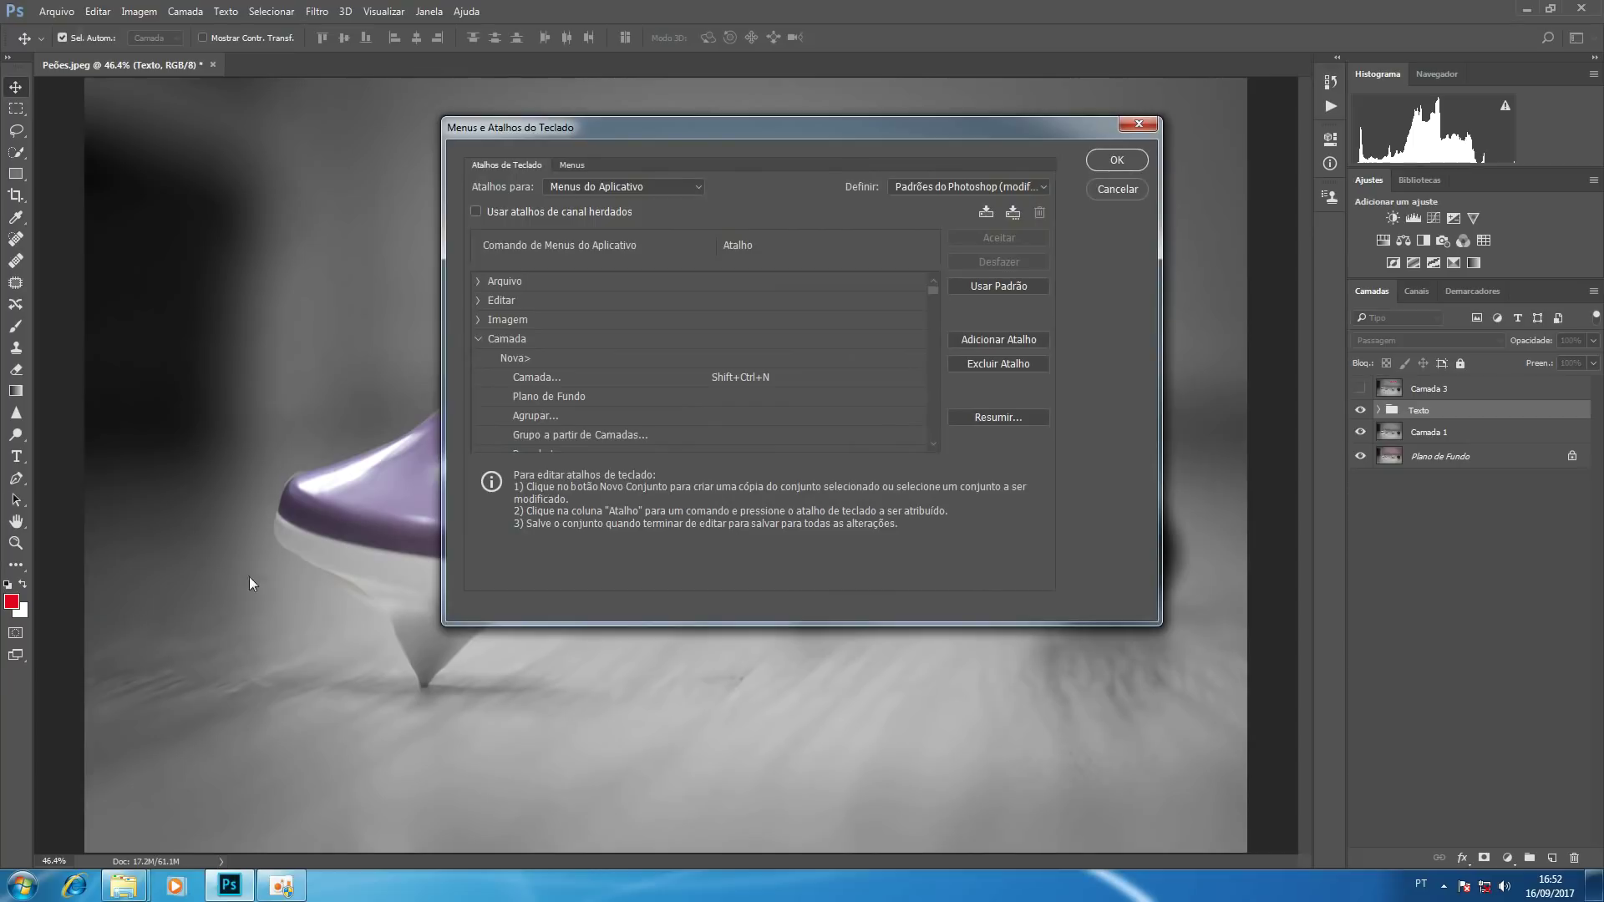
pyautogui.click(558, 340)
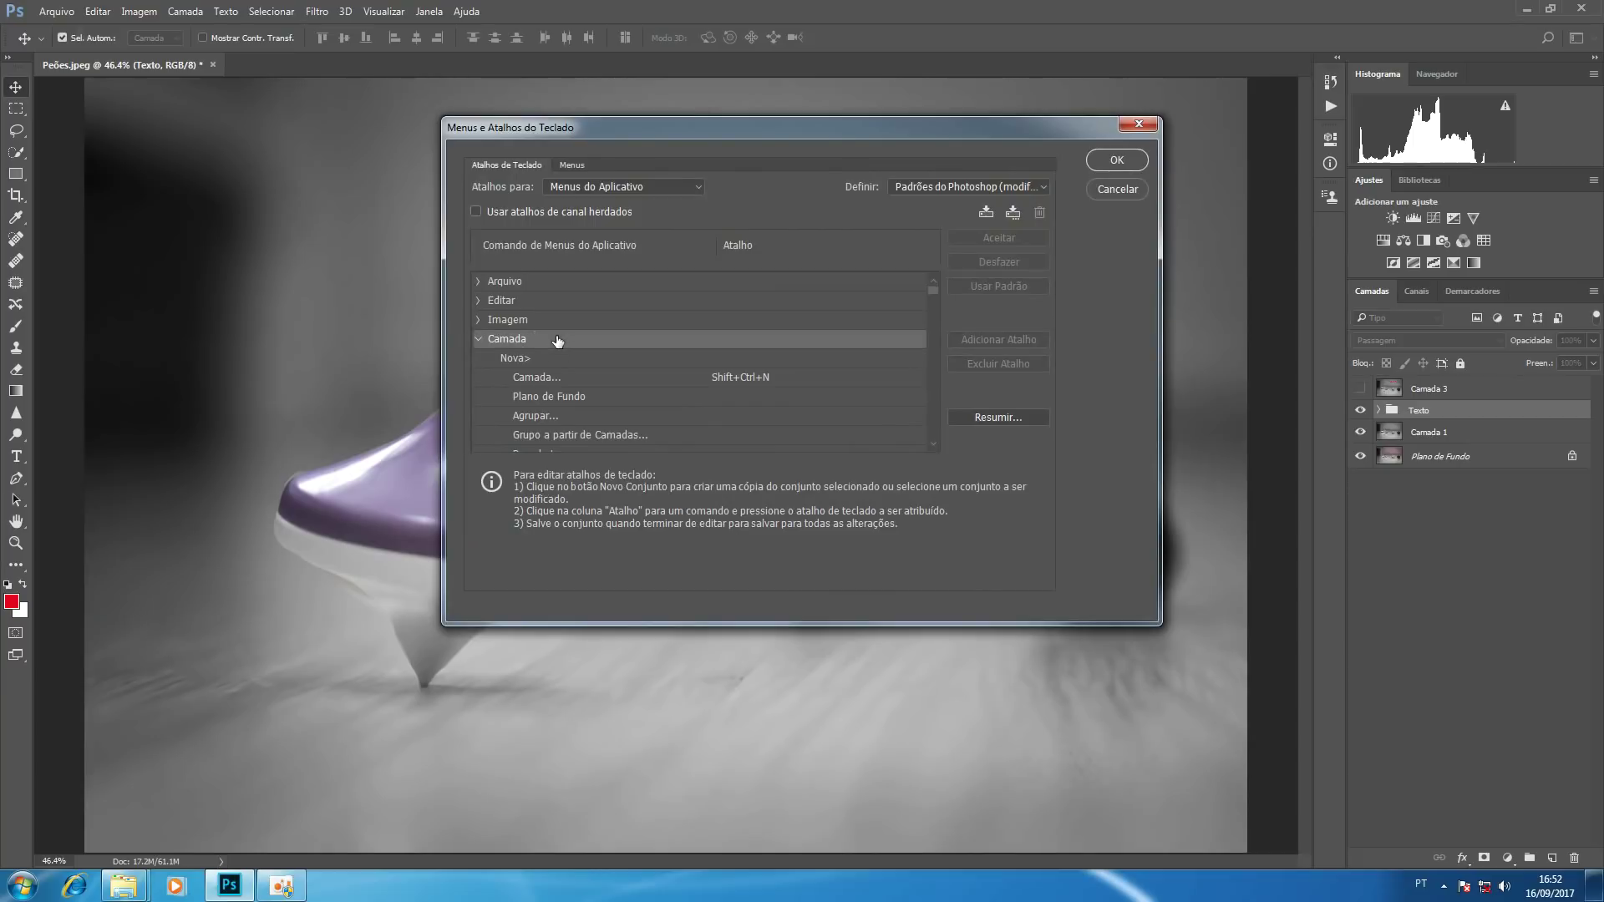
pyautogui.press('Down')
pyautogui.press('Down')
pyautogui.press('Down')
pyautogui.press('Down')
pyautogui.press('Down')
pyautogui.press('Down')
pyautogui.press('Down')
pyautogui.press('Down')
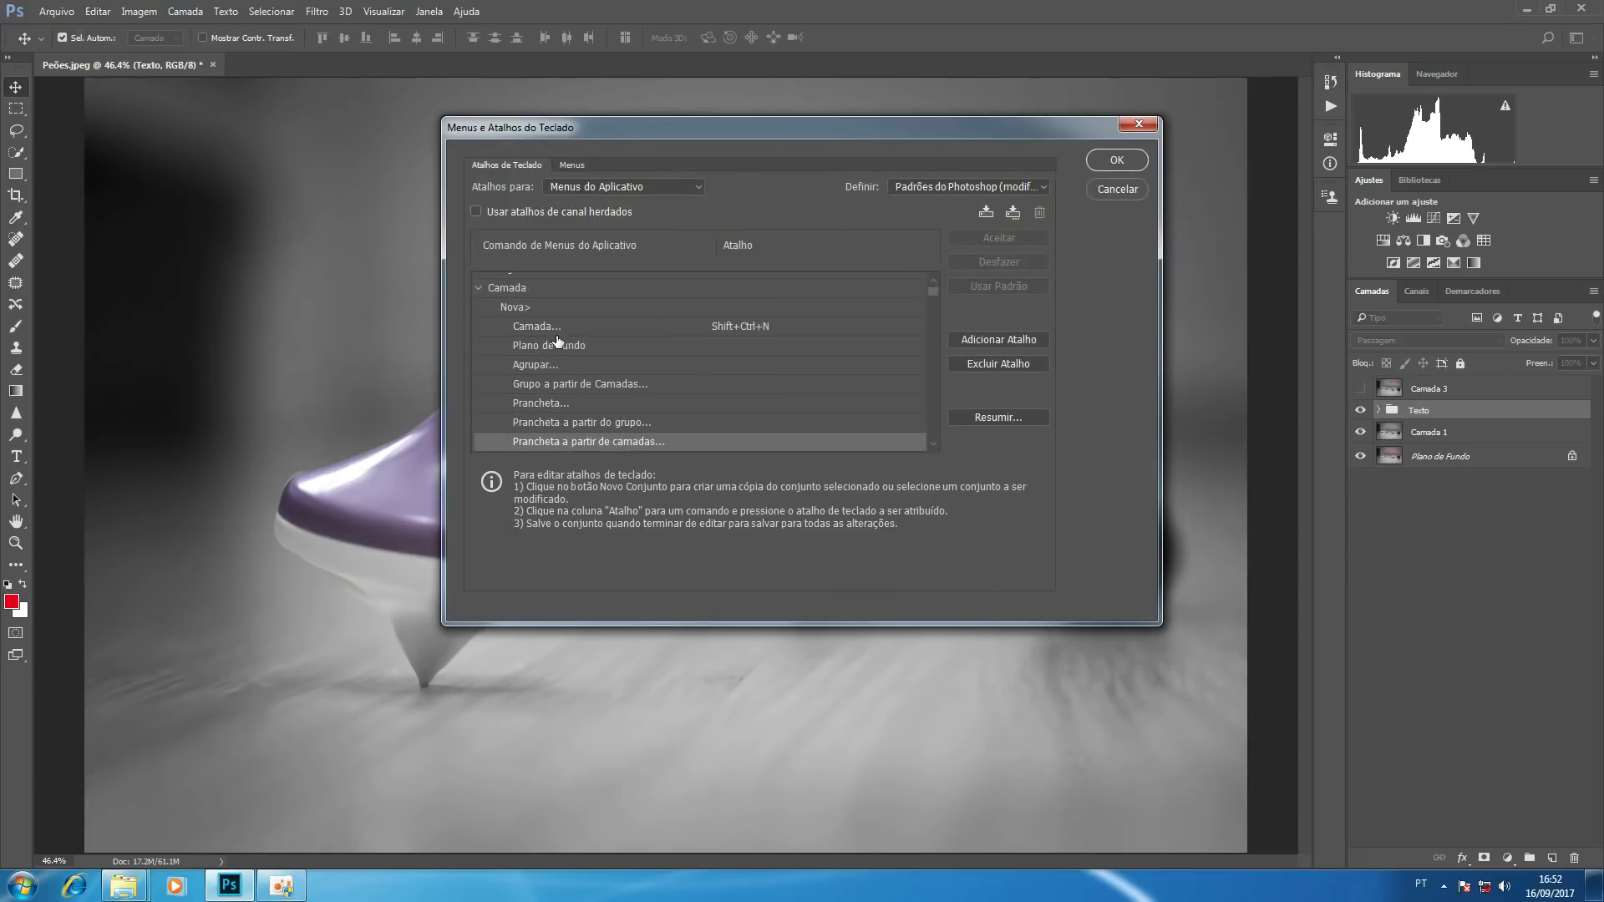
pyautogui.press('Down')
pyautogui.press('Down')
pyautogui.press('Down')
pyautogui.press('Down')
pyautogui.press('Down')
pyautogui.press('Down')
pyautogui.press('Down')
pyautogui.press('Down')
pyautogui.press('Down')
pyautogui.press('Down')
pyautogui.press('Down')
pyautogui.press('Down')
pyautogui.press('Down')
pyautogui.press('Down')
pyautogui.press('Down')
pyautogui.press('Down')
pyautogui.press('Down')
pyautogui.press('Down')
pyautogui.press('Down')
pyautogui.press('Down')
pyautogui.press('Down')
pyautogui.press('Down')
pyautogui.press('Down')
pyautogui.press('Down')
pyautogui.press('Down')
pyautogui.press('Down')
pyautogui.press('Down')
pyautogui.press('Down')
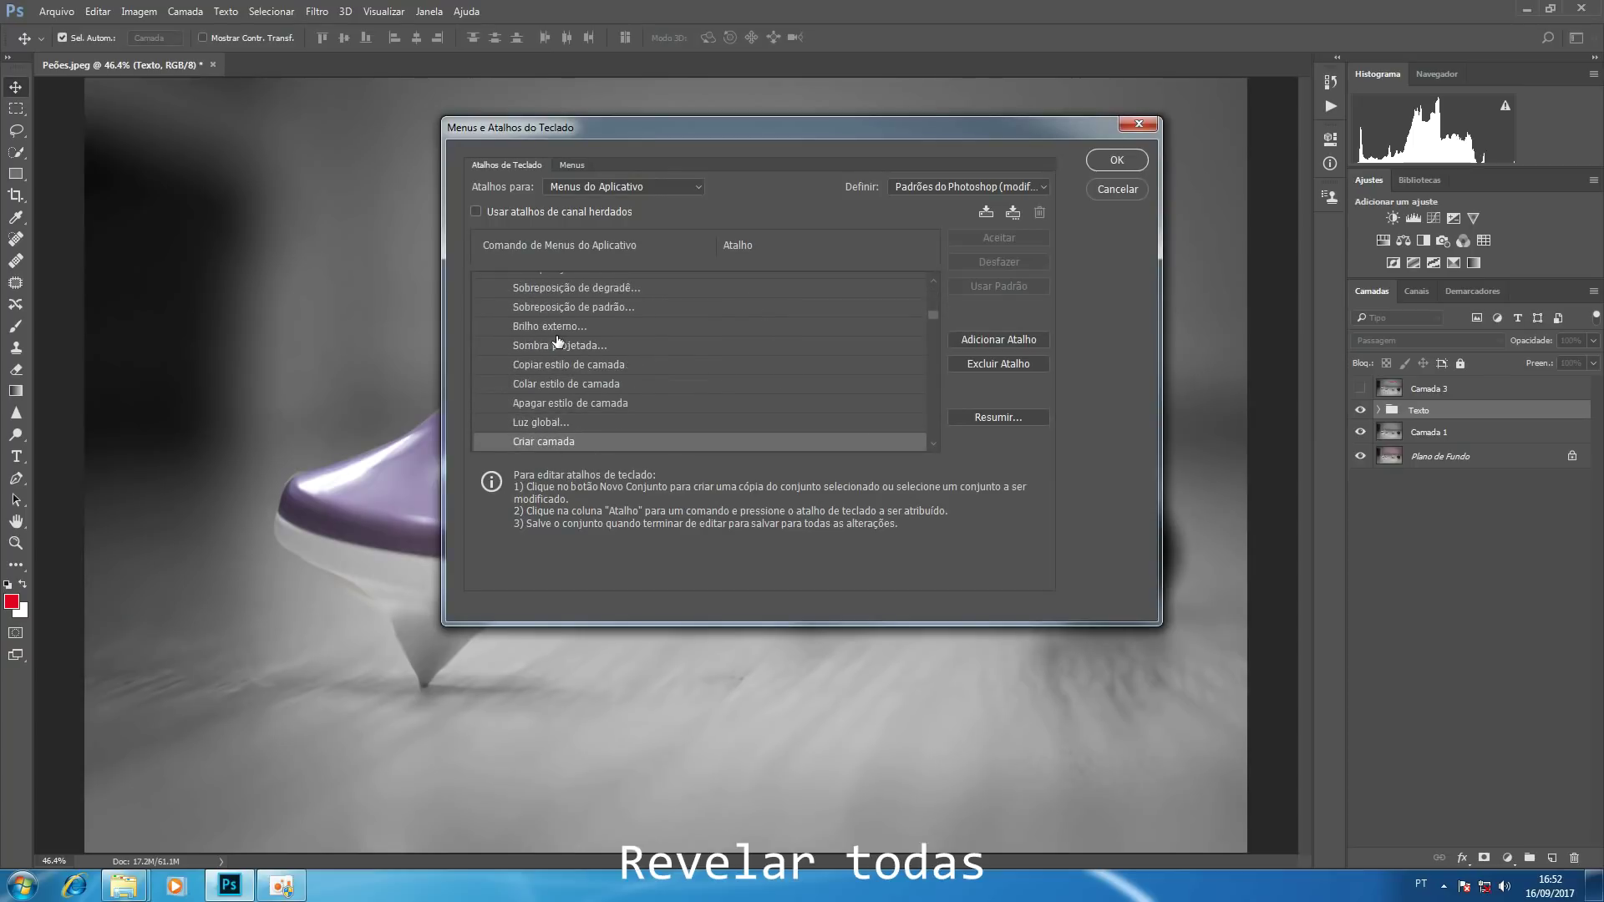
pyautogui.press('Down')
pyautogui.press('Down')
pyautogui.press('Down')
pyautogui.press('Down')
pyautogui.press('Down')
pyautogui.press('Down')
pyautogui.press('Down')
pyautogui.press('Down')
pyautogui.press('Down')
pyautogui.press('Down')
pyautogui.press('Down')
pyautogui.press('Down')
pyautogui.press('Down')
pyautogui.press('Down')
pyautogui.press('Down')
pyautogui.press('Down')
pyautogui.press('Down')
pyautogui.press('Down')
pyautogui.press('Down')
pyautogui.press('Down')
pyautogui.press('Down')
pyautogui.press('Down')
pyautogui.press('Down')
pyautogui.press('Down')
pyautogui.press('Down')
pyautogui.press('Down')
pyautogui.press('Down')
pyautogui.press('Down')
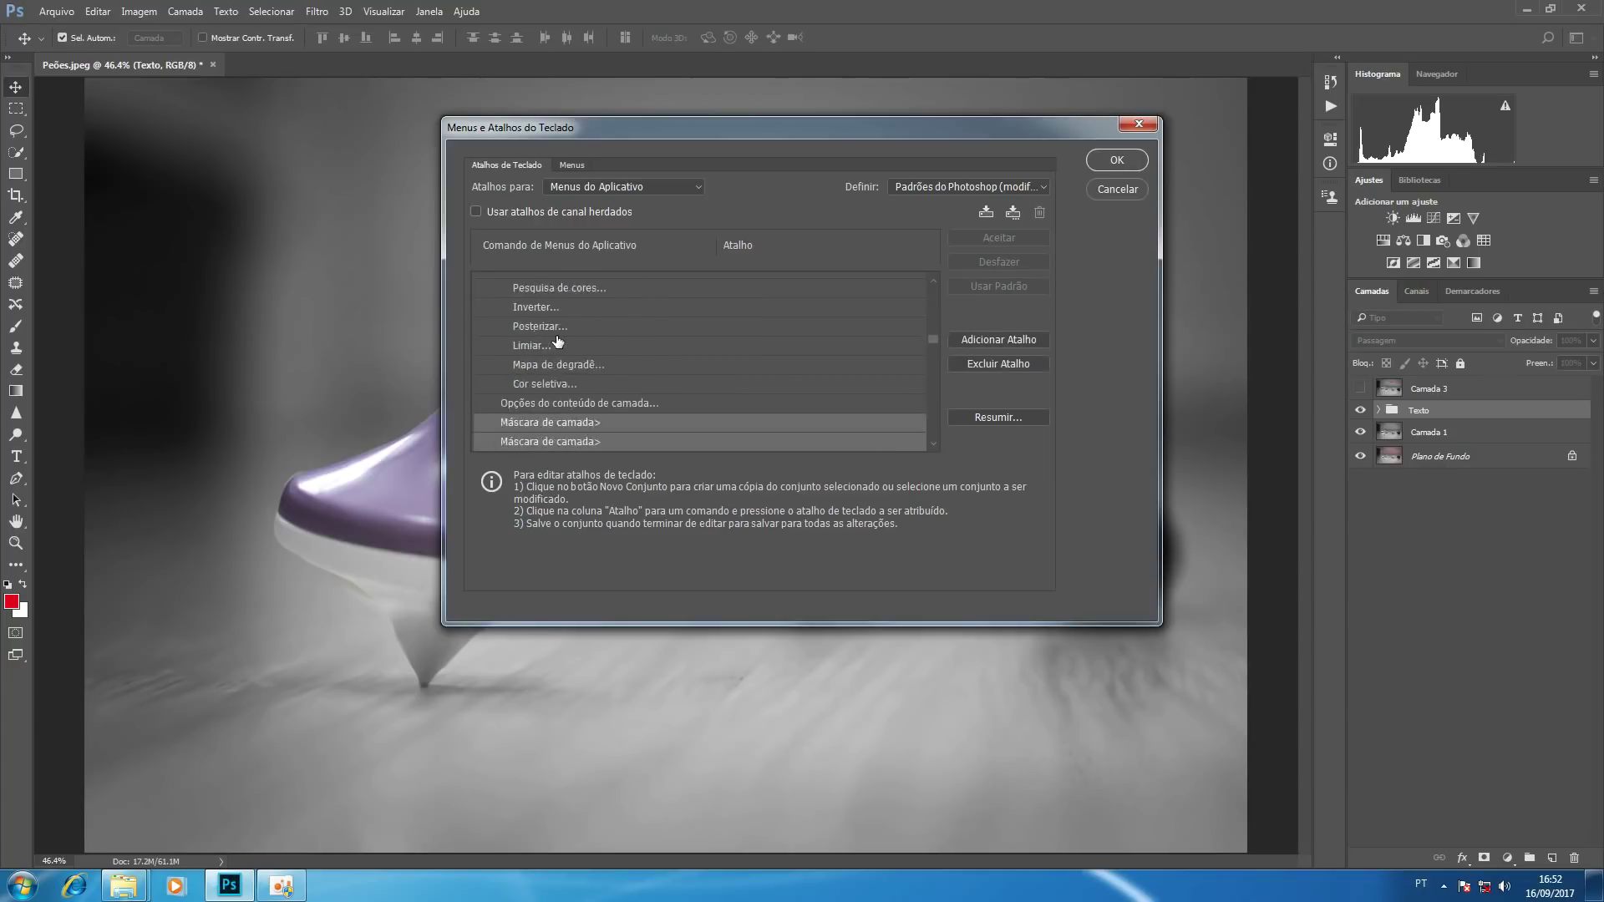
pyautogui.press('Down')
pyautogui.press('Down')
pyautogui.press('Down')
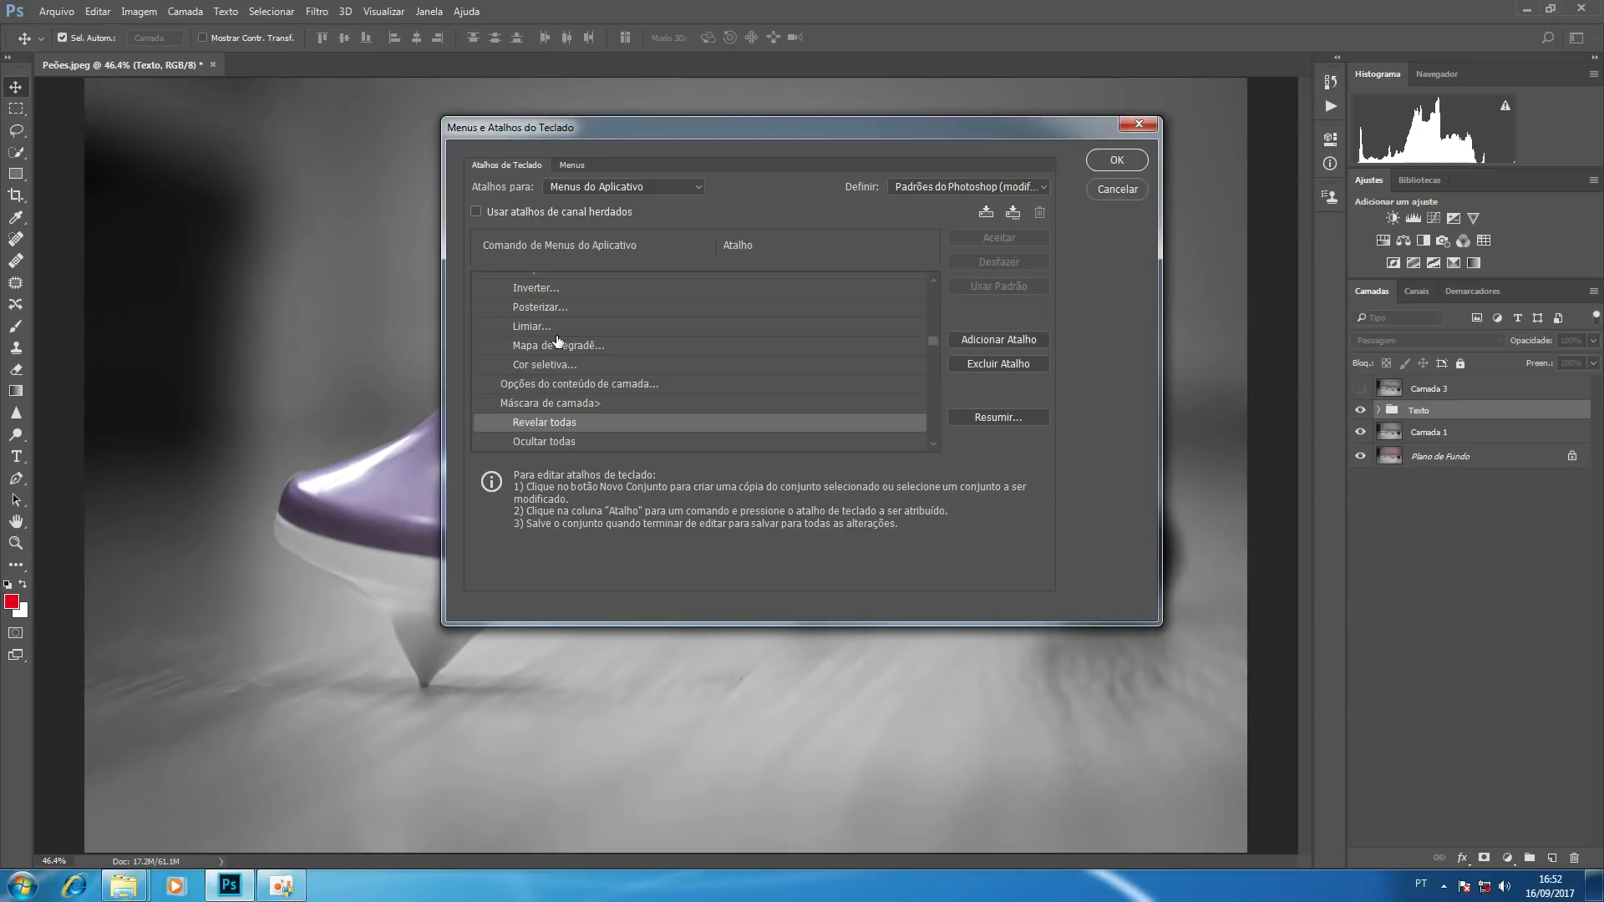
pyautogui.click(720, 422)
pyautogui.press('ctrl')
pyautogui.hotkey('ctrl', 'shift', 'm')
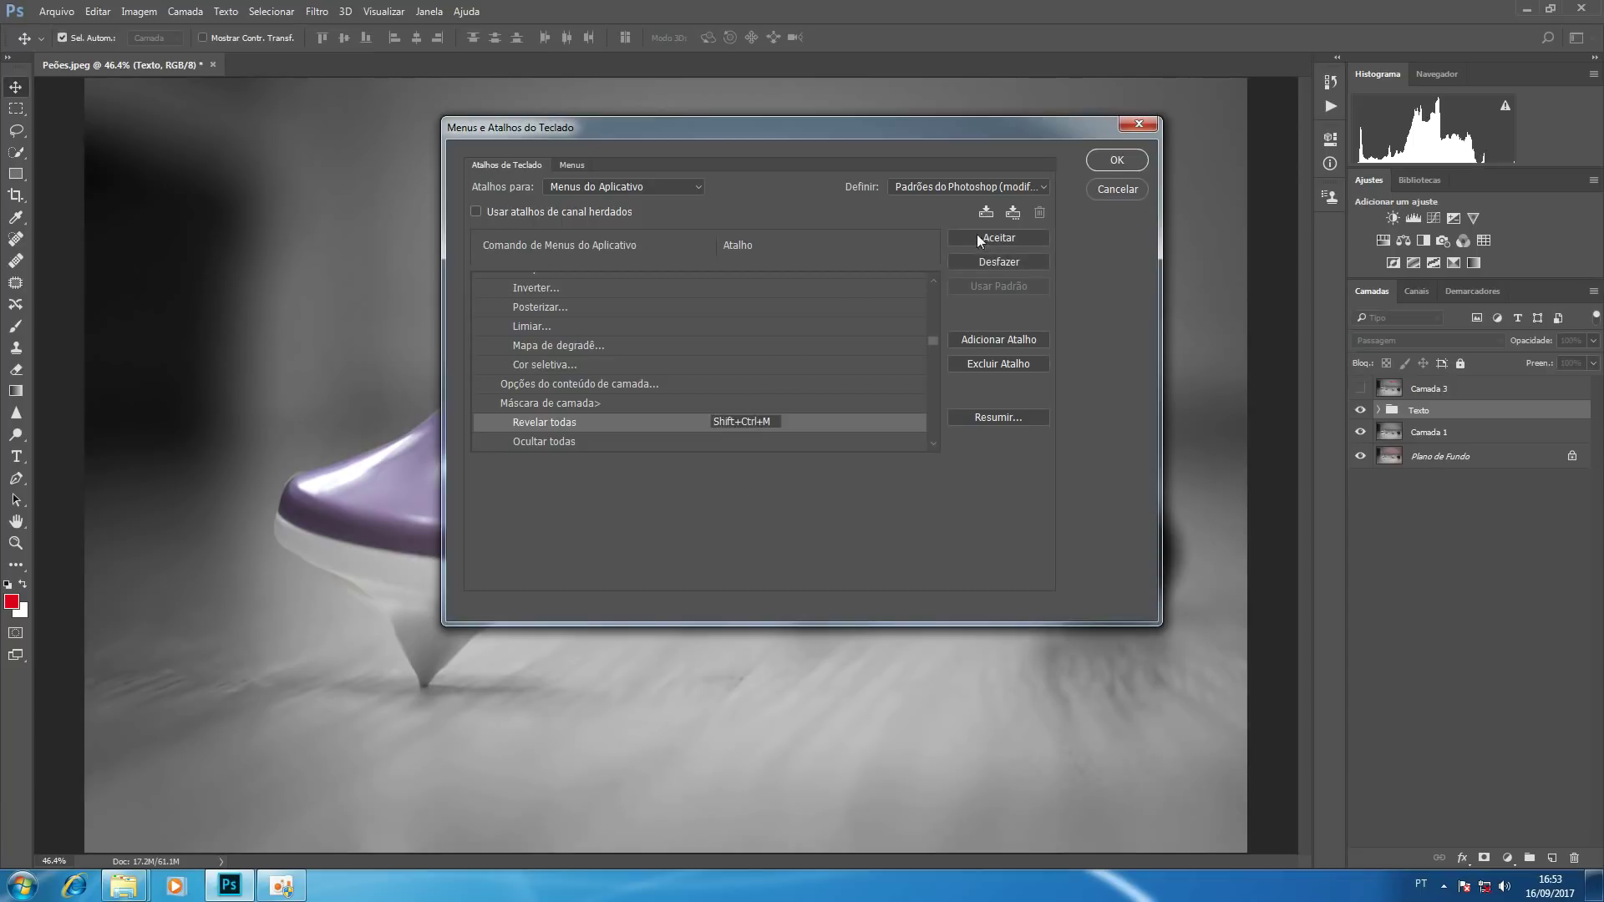
pyautogui.click(998, 238)
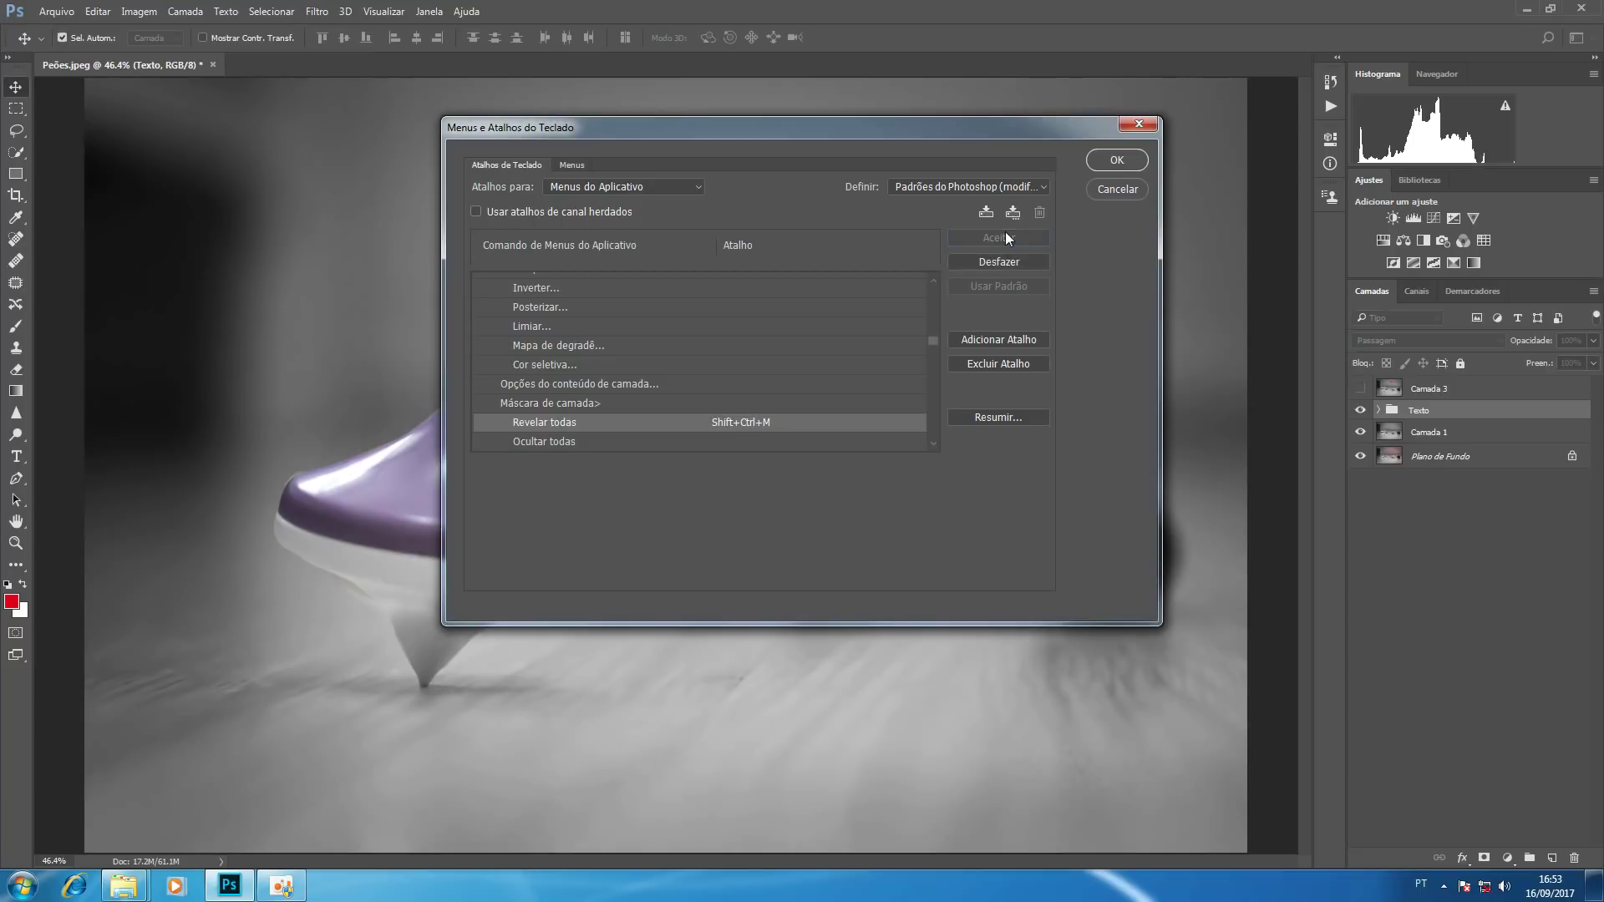
pyautogui.click(1118, 158)
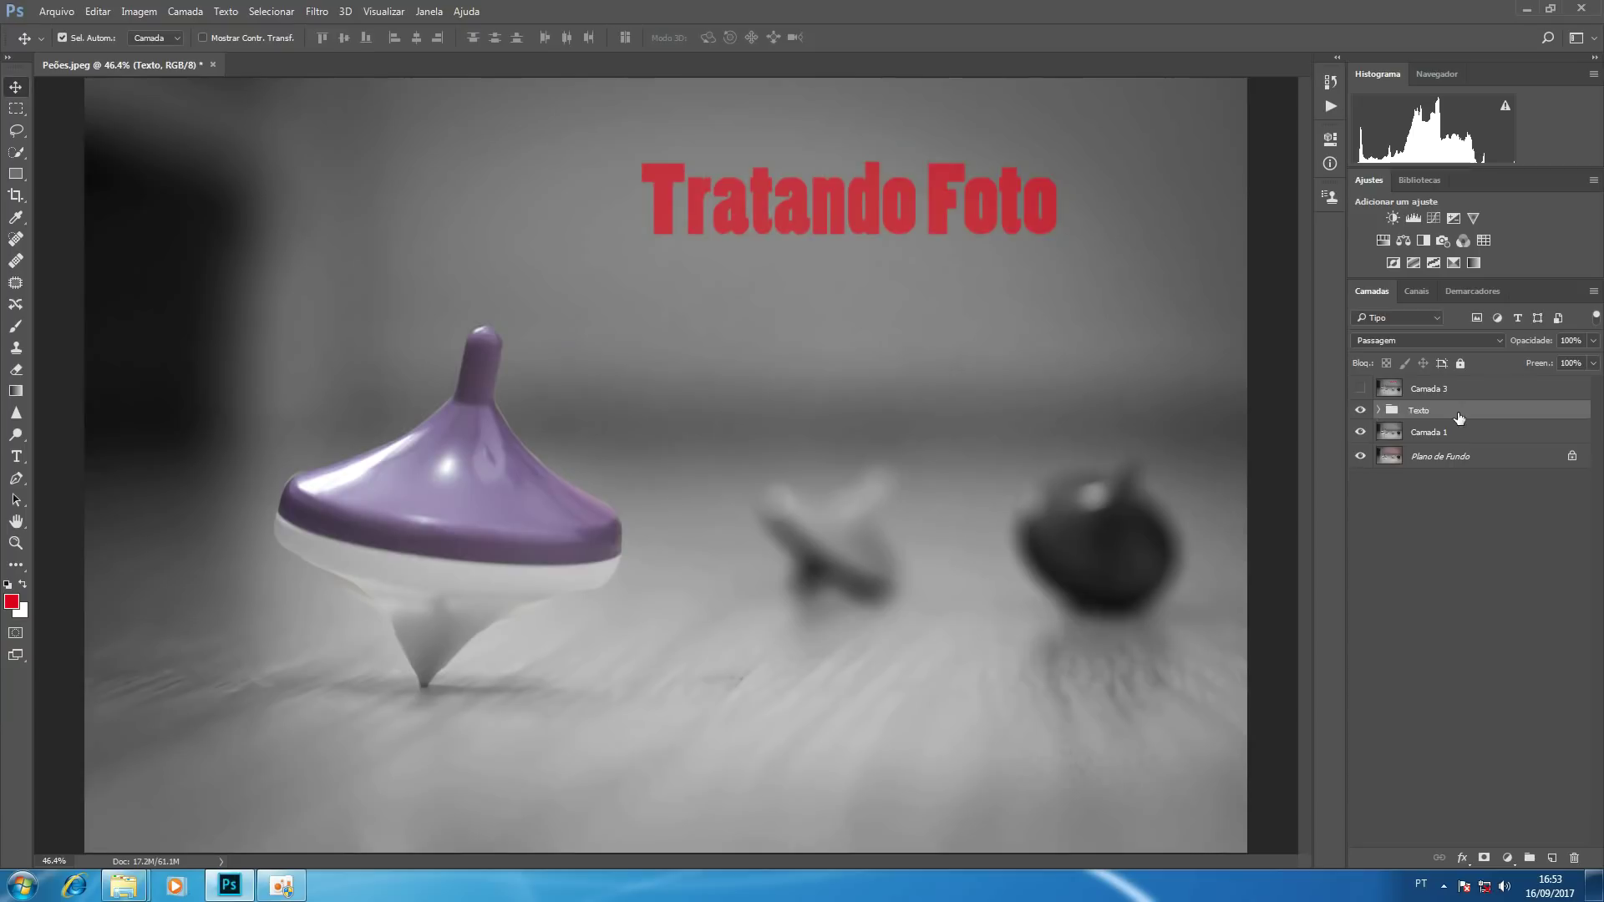
# Step: Add a reveal-all mask to the Texto group with the new shortcut and paint it black with the Brush to hide the word Foto
pyautogui.press('ctrl')
pyautogui.hotkey('ctrl', 'm')
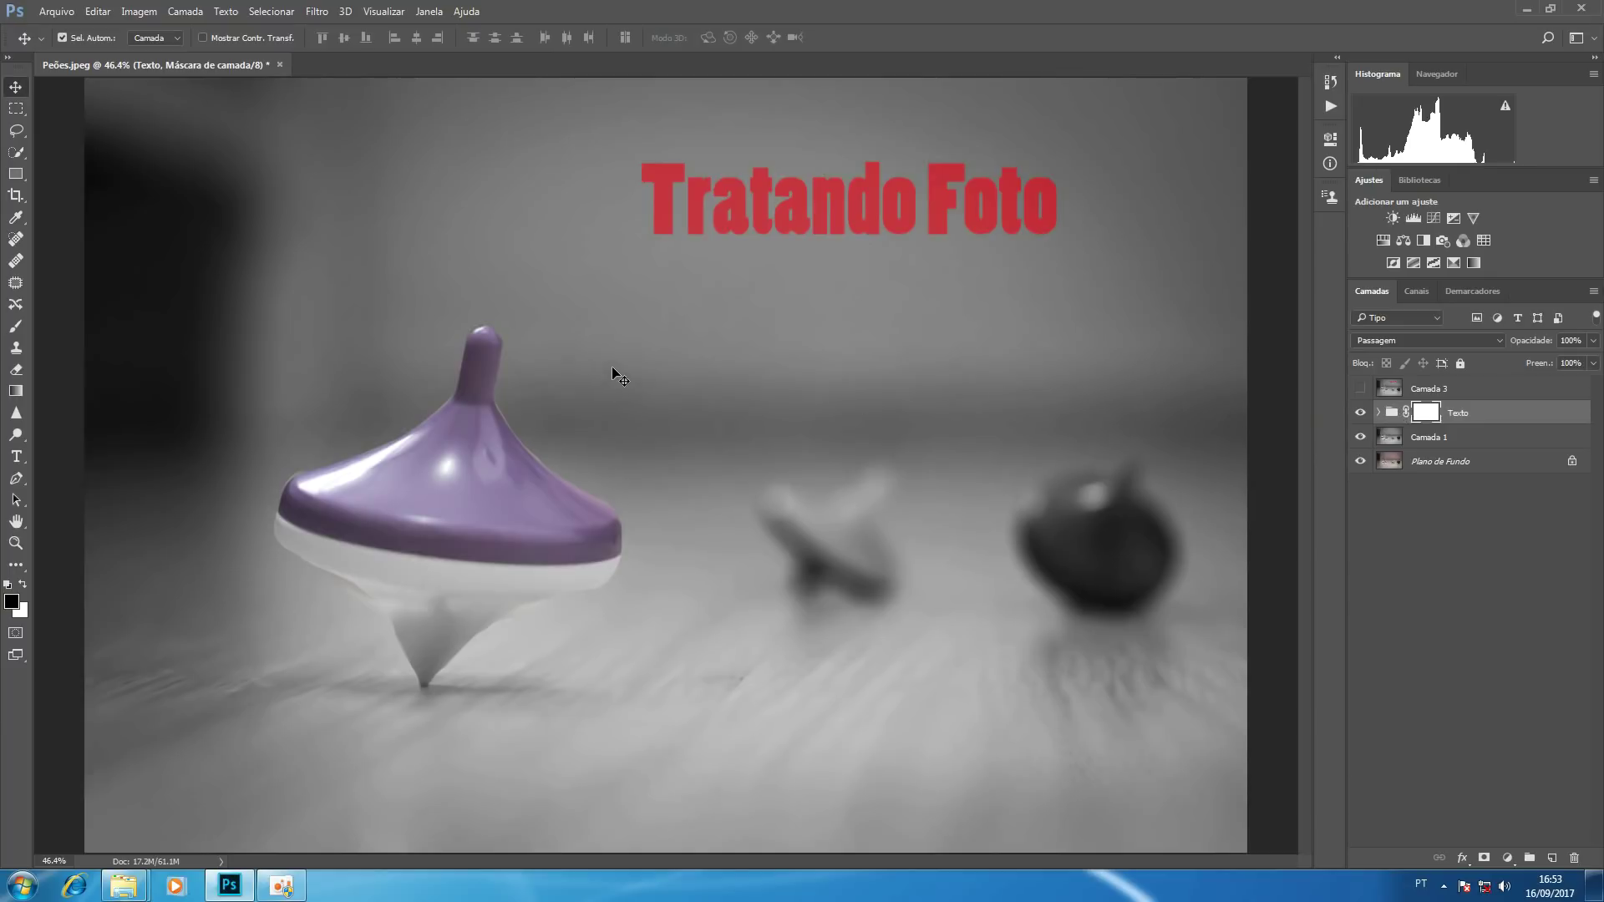
pyautogui.press('b')
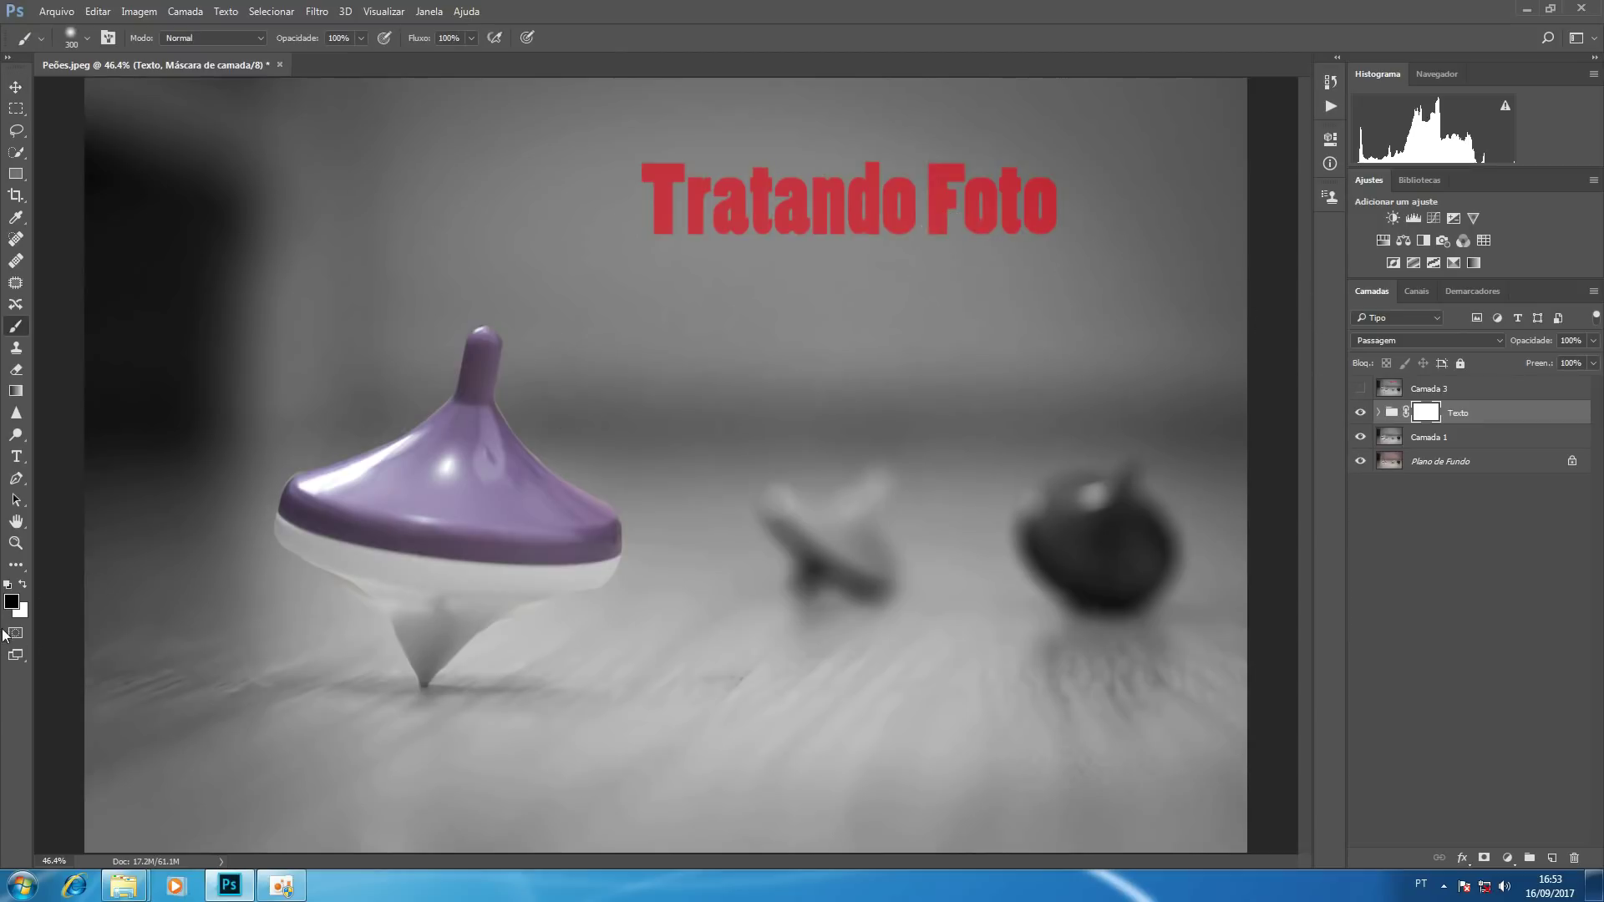
pyautogui.moveTo(944, 196)
pyautogui.mouseDown()
pyautogui.moveTo(974, 190)
pyautogui.moveTo(1002, 228)
pyautogui.moveTo(1050, 213)
pyautogui.moveTo(985, 218)
pyautogui.moveTo(967, 200)
pyautogui.moveTo(966, 225)
pyautogui.mouseUp()
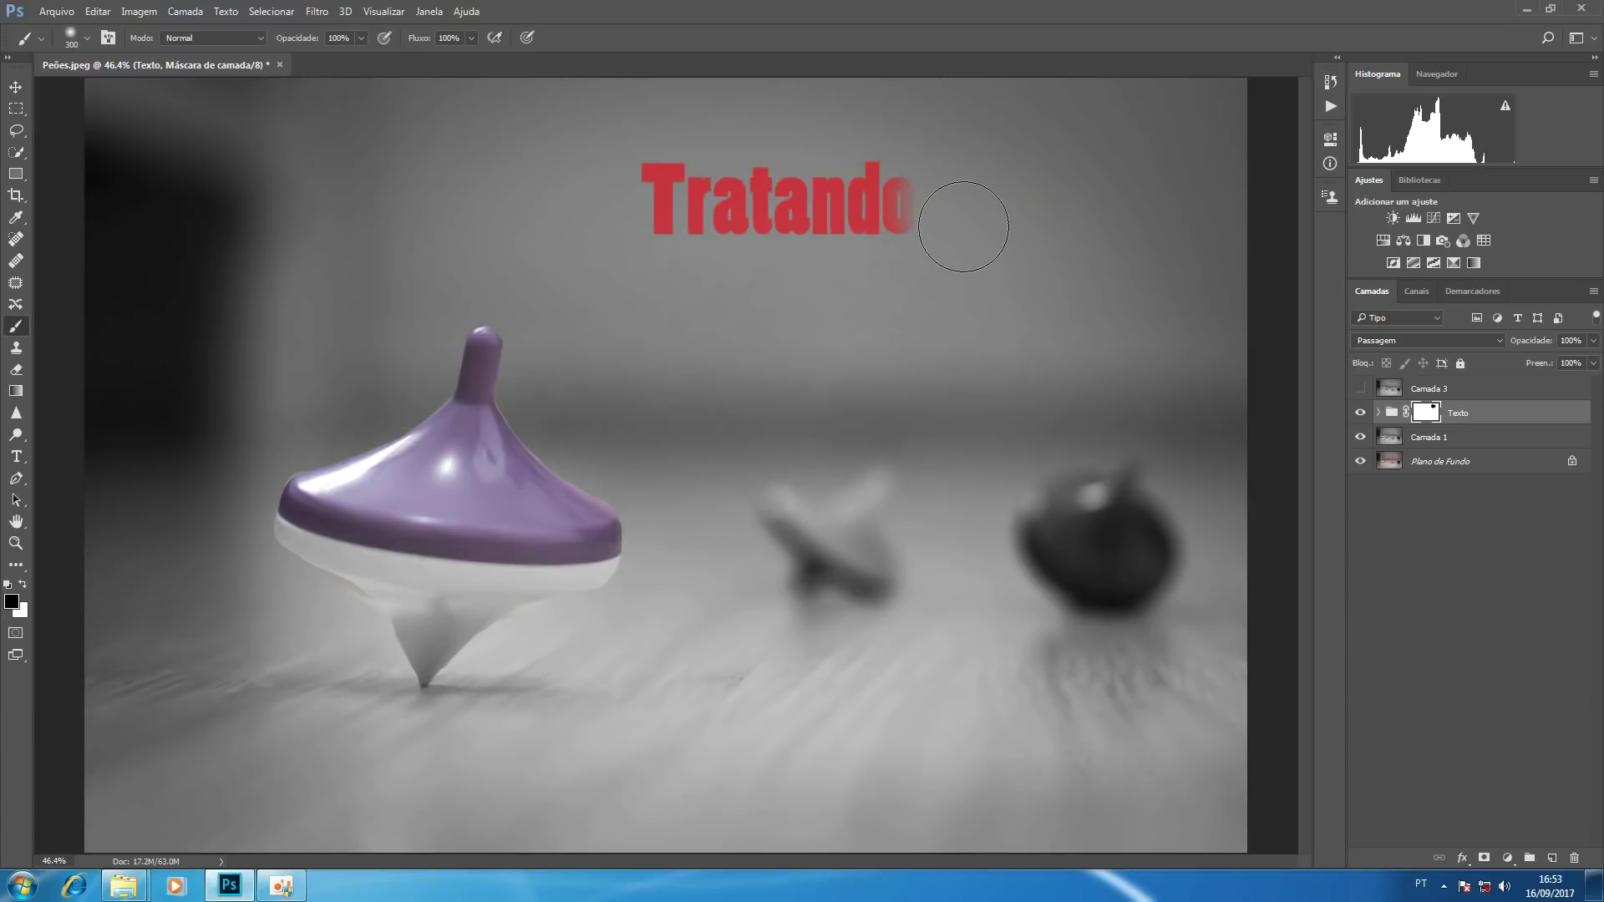